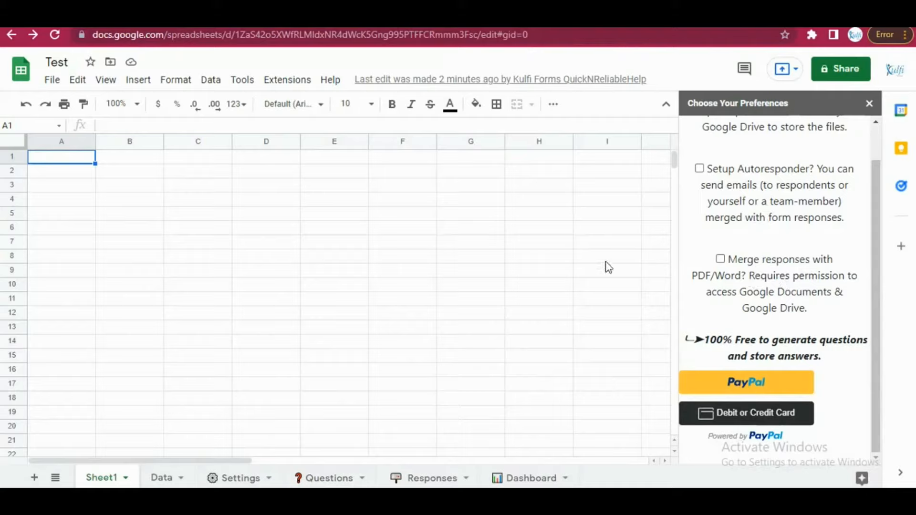
# Step: Copy the contents of the Success screen Text cell on the Settings sheet
pyautogui.scroll(1, 780, 270)
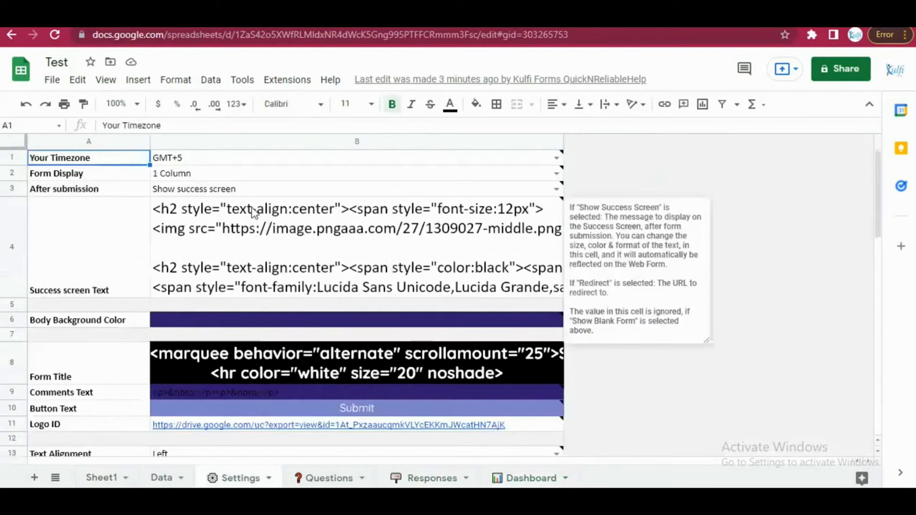
pyautogui.scroll(-1, 245, 211)
pyautogui.scroll(1, 238, 238)
pyautogui.click(234, 270)
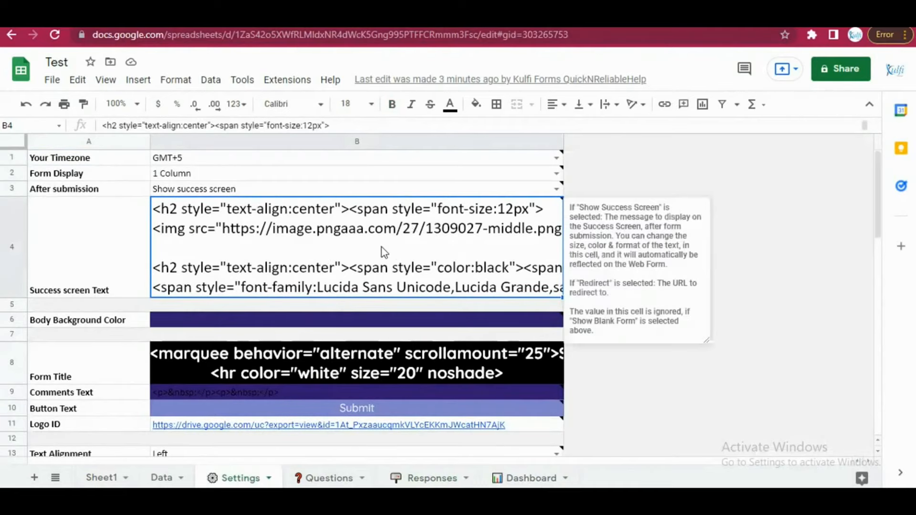
pyautogui.hotkey('ctrl', 'c')
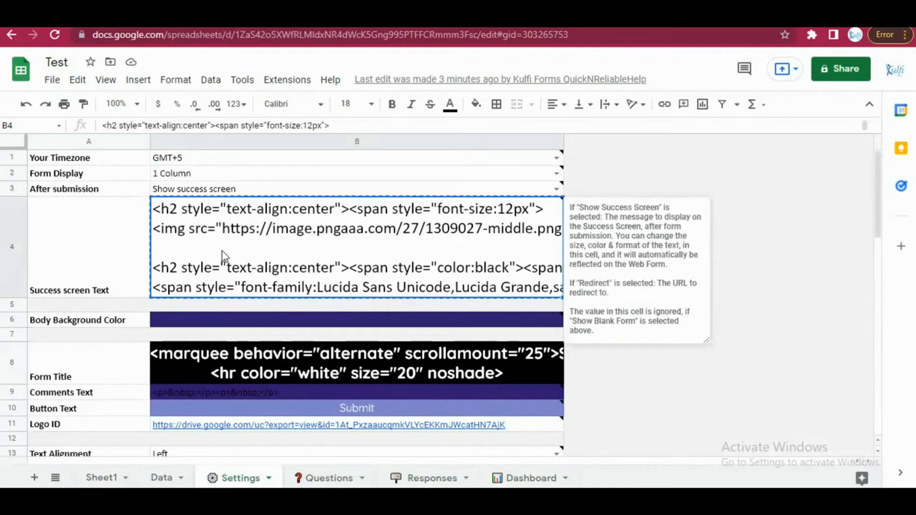
# Step: Replace the HTML code in the Form Title cell with the plain text "Safety Issue Form"
pyautogui.scroll(-1, 279, 255)
pyautogui.click(282, 338)
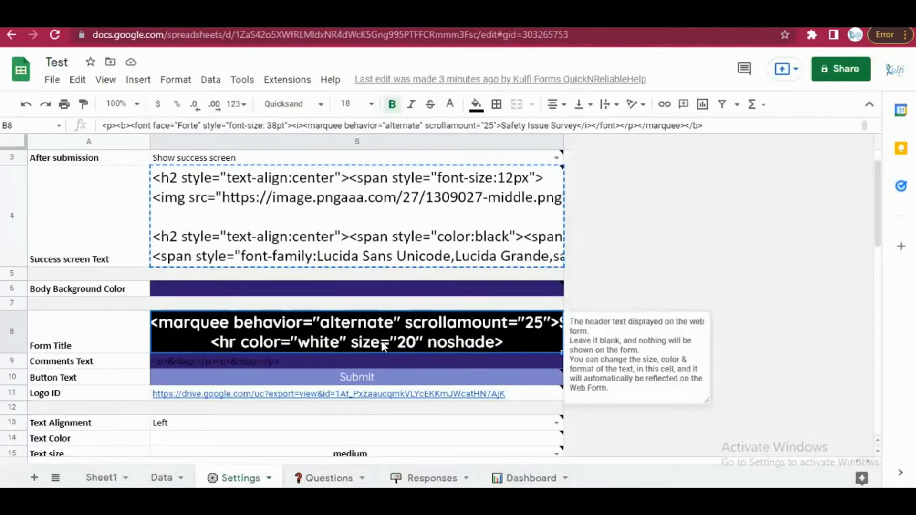
pyautogui.doubleClick(385, 343)
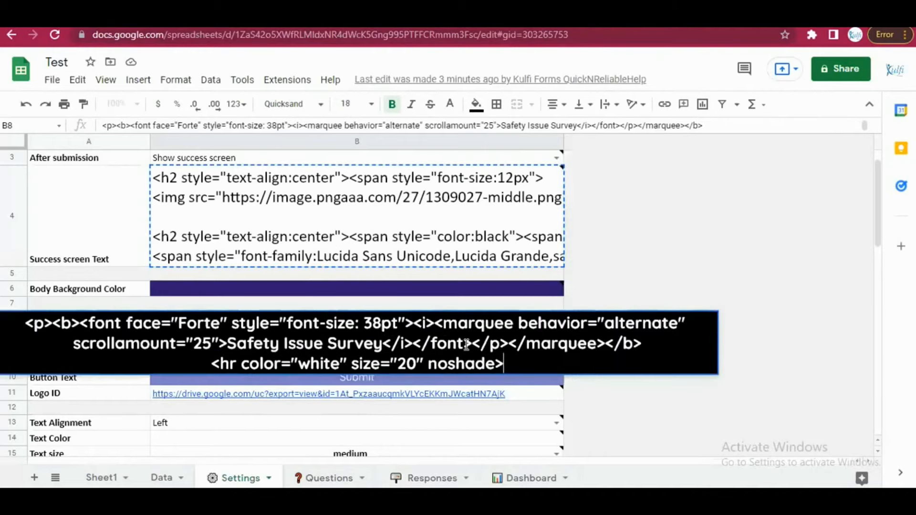
pyautogui.hotkey('ctrl', 'a')
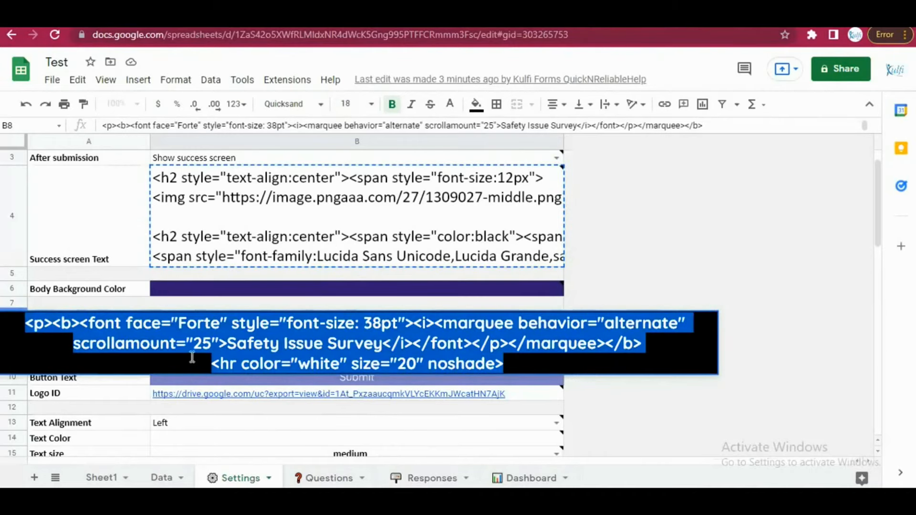
pyautogui.moveTo(529, 357); pyautogui.dragTo(25, 323)
pyautogui.press('BackSpace')
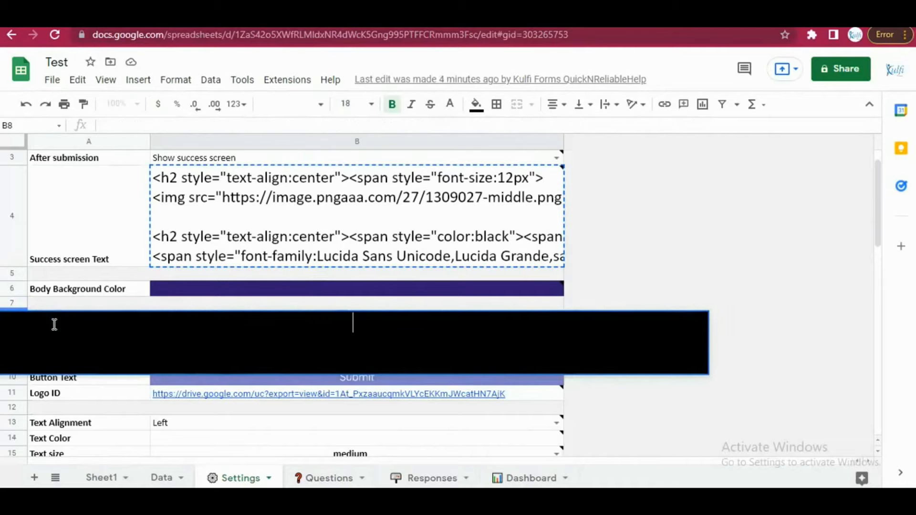
pyautogui.write('Sa')
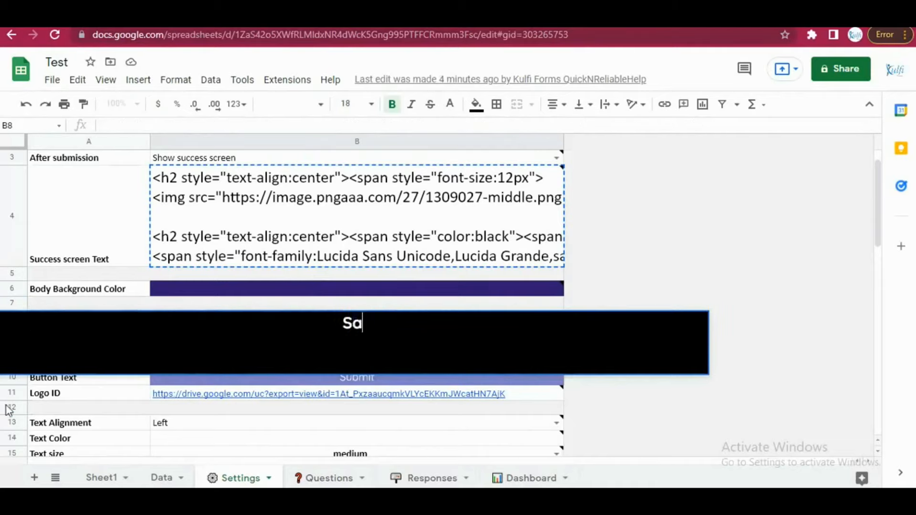
pyautogui.write('fety Issue')
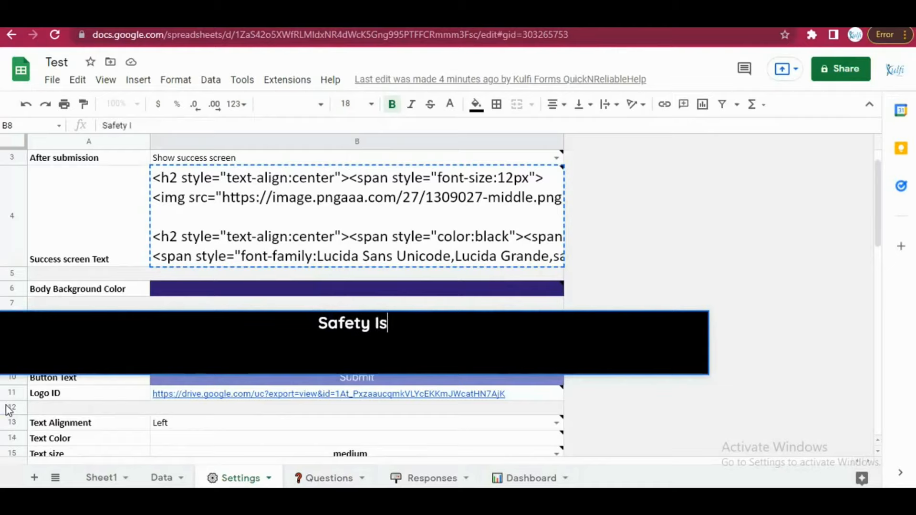
pyautogui.press('BackSpace')
pyautogui.write('ue Form')
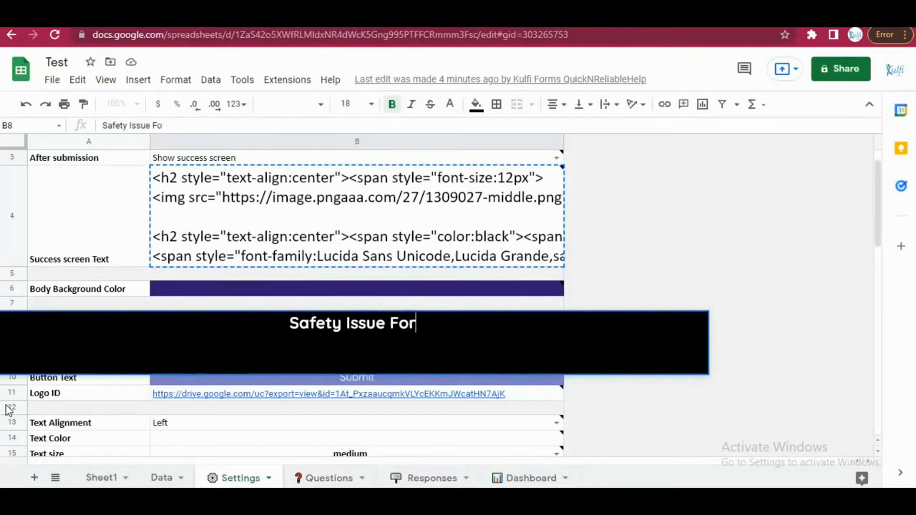
pyautogui.press('Return')
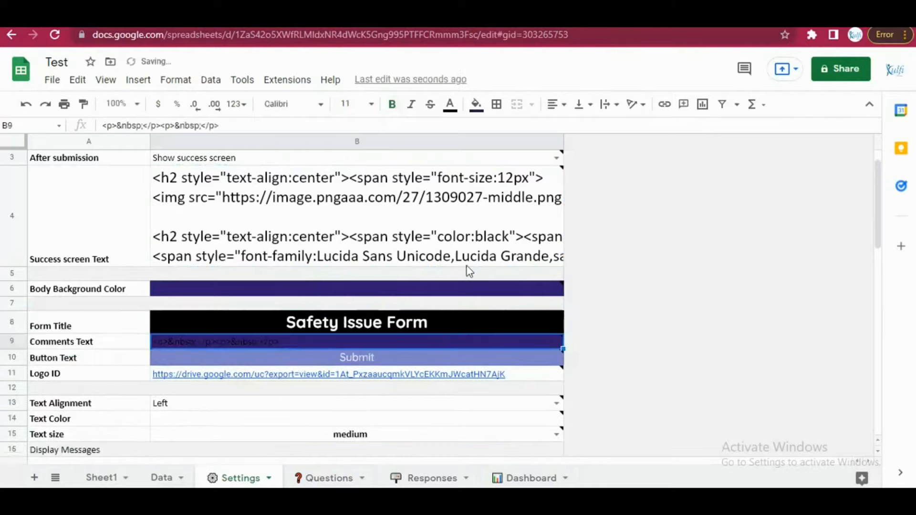
pyautogui.click(389, 325)
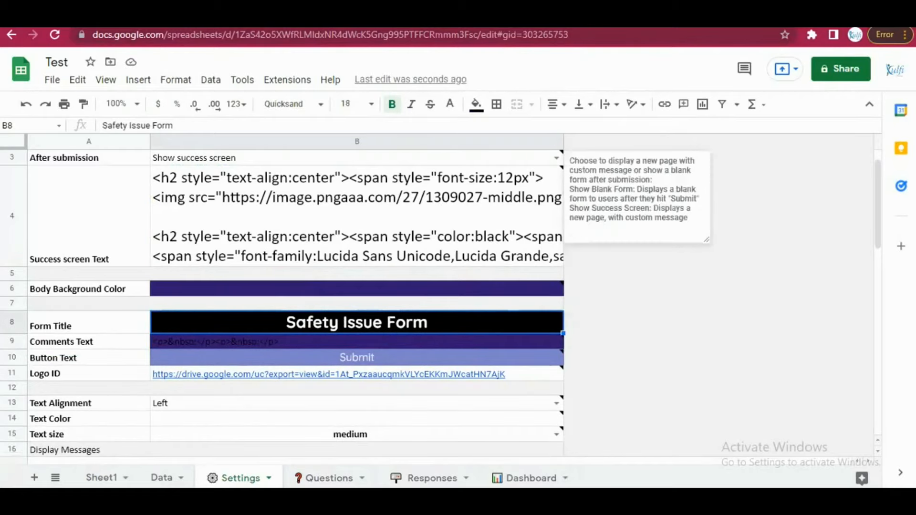
# Step: Reload the spreadsheet and request the web form's link from Kulfi Forms
pyautogui.click(55, 34)
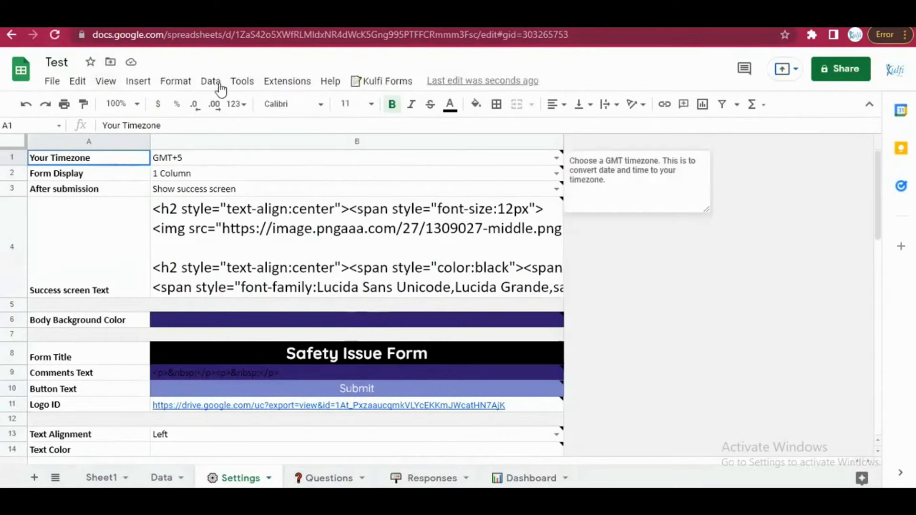
pyautogui.click(377, 87)
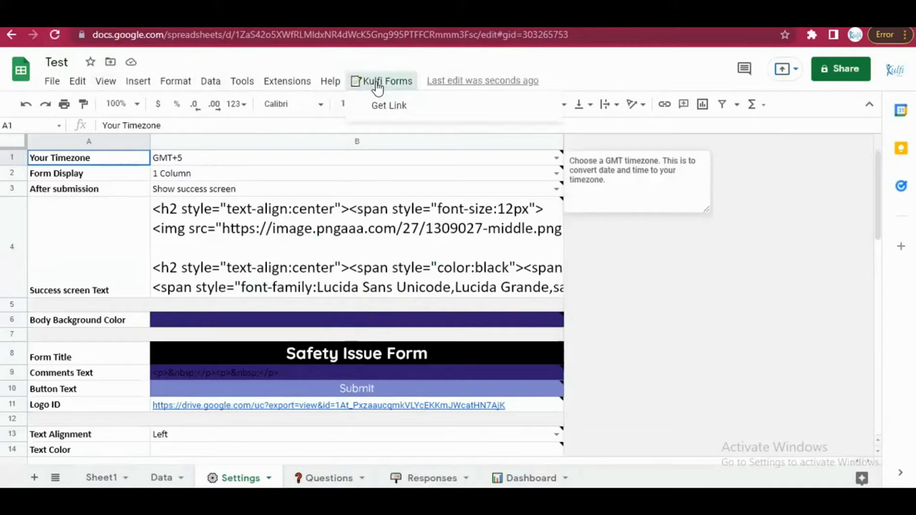
pyautogui.click(385, 113)
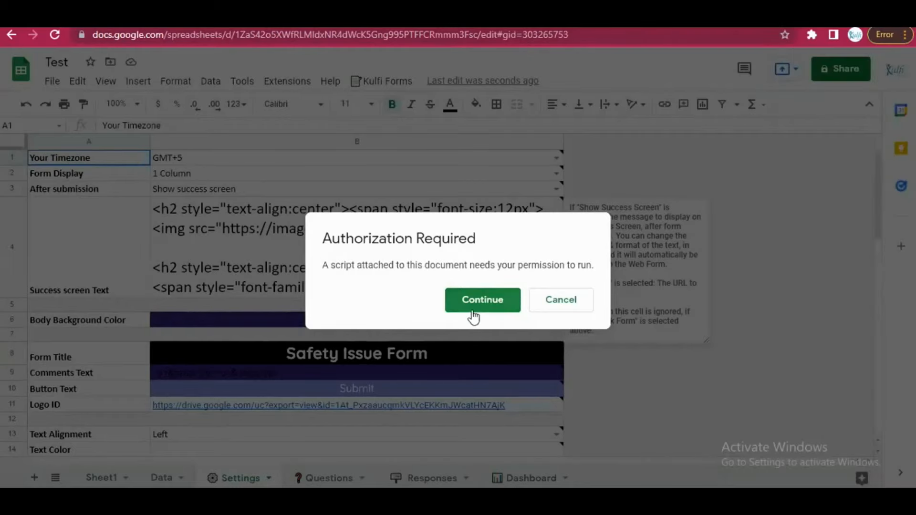
# Step: Start the script authorization with the existing Google account and proceed past the unverified-app warning to Kulfi_Forms_ClientScript
pyautogui.click(473, 311)
pyautogui.click(405, 286)
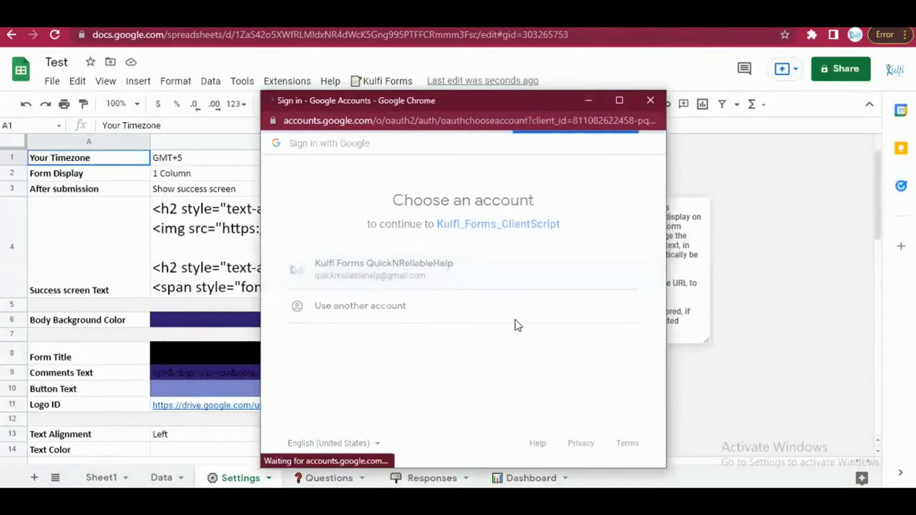
pyautogui.click(307, 366)
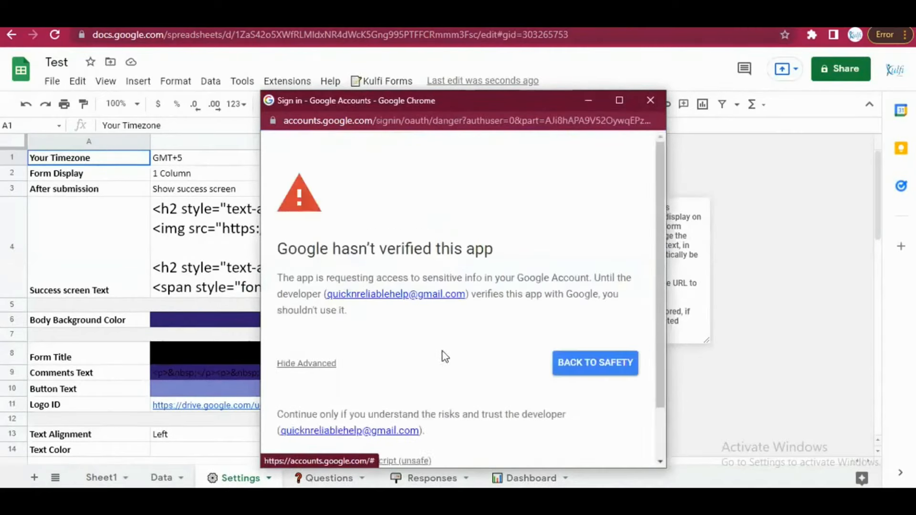
pyautogui.scroll(-1, 430, 368)
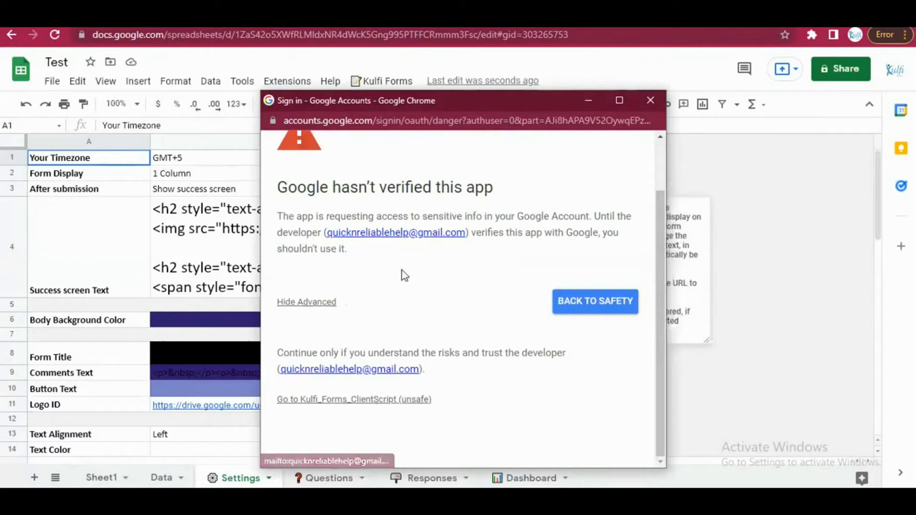
pyautogui.scroll(2, 401, 270)
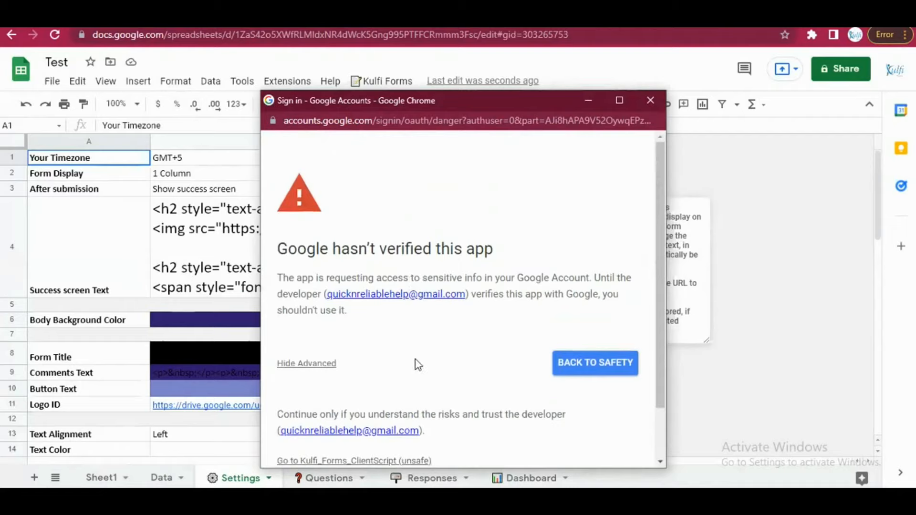
pyautogui.scroll(-2, 396, 390)
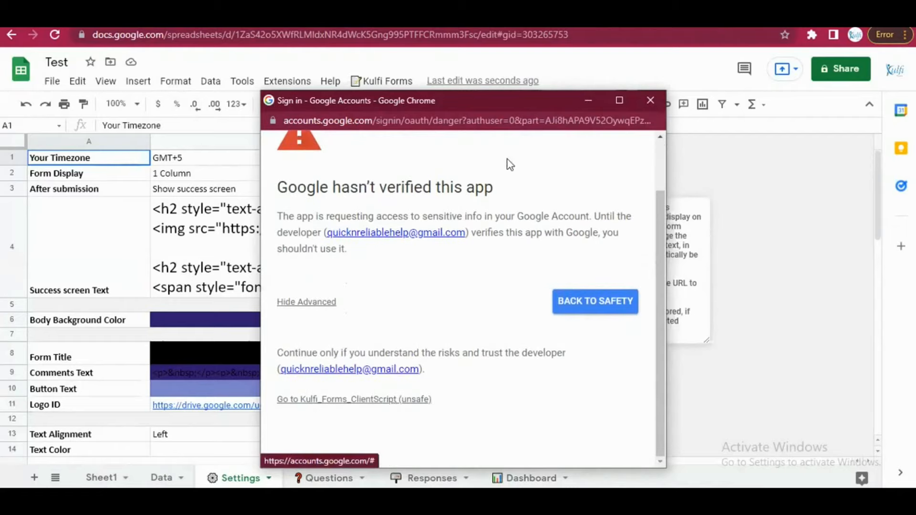
pyautogui.click(394, 401)
# Step: Review the access Kulfi_Forms_ClientScript requests to spreadsheets and an external service, and allow it
pyautogui.scroll(-5, 400, 370)
pyautogui.scroll(3, 403, 366)
pyautogui.scroll(-3, 409, 327)
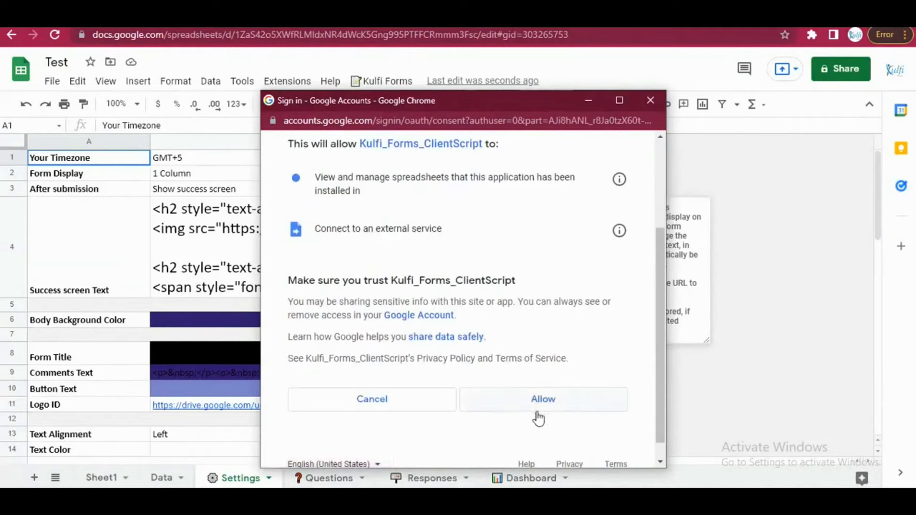
pyautogui.scroll(1, 506, 321)
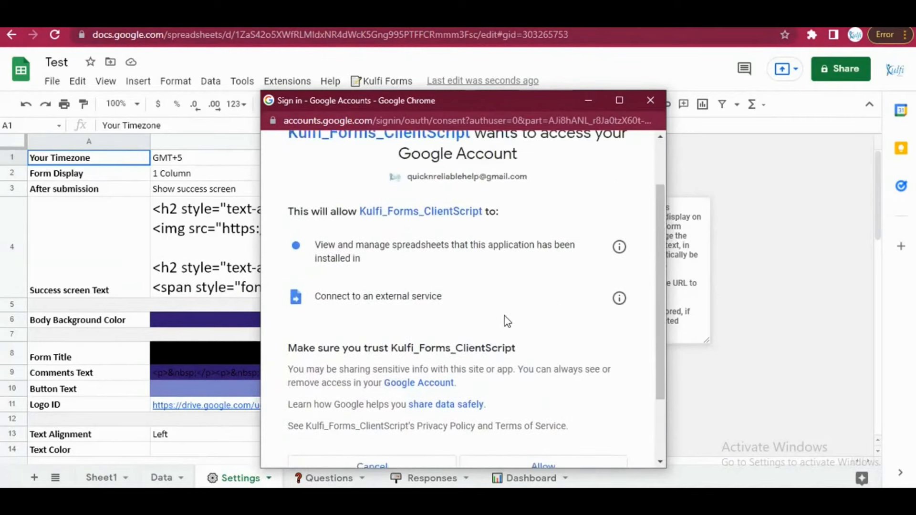
pyautogui.moveTo(380, 246); pyautogui.dragTo(568, 244)
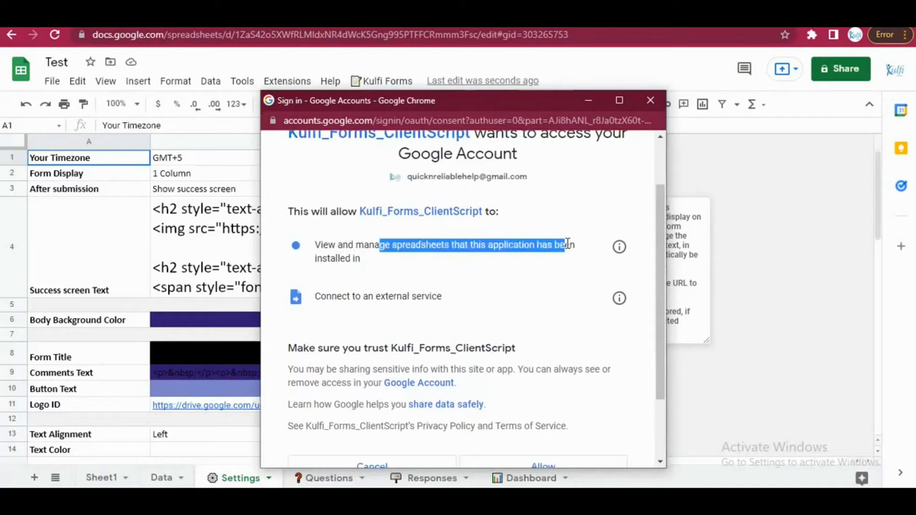
pyautogui.tripleClick(503, 250)
pyautogui.moveTo(467, 245); pyautogui.dragTo(569, 258)
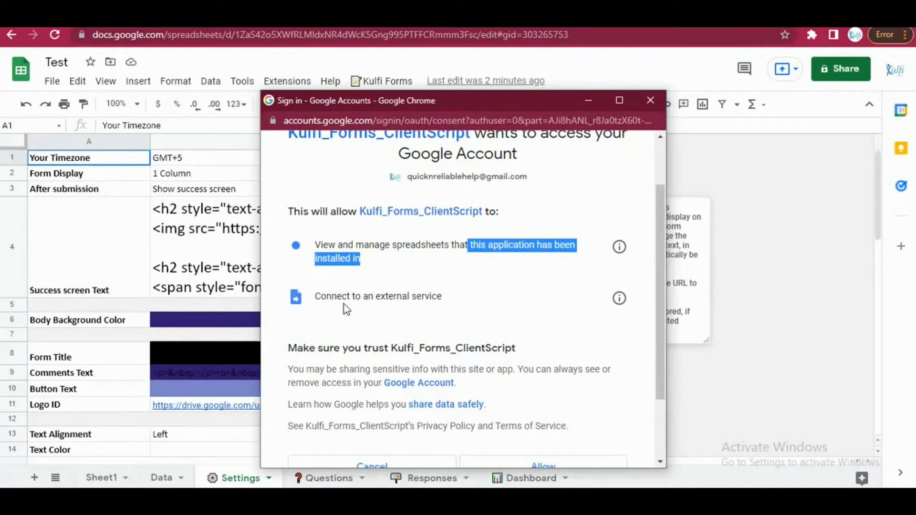
pyautogui.moveTo(316, 297); pyautogui.dragTo(463, 303)
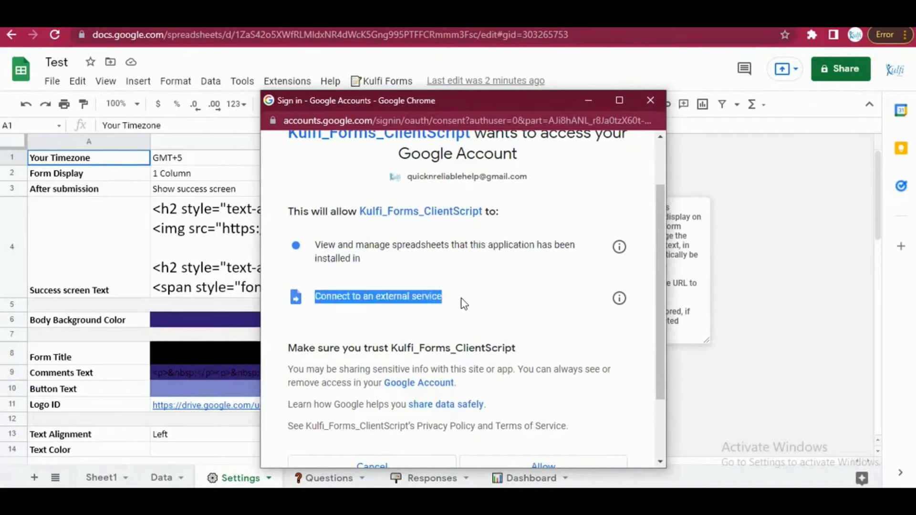
pyautogui.scroll(-2, 464, 304)
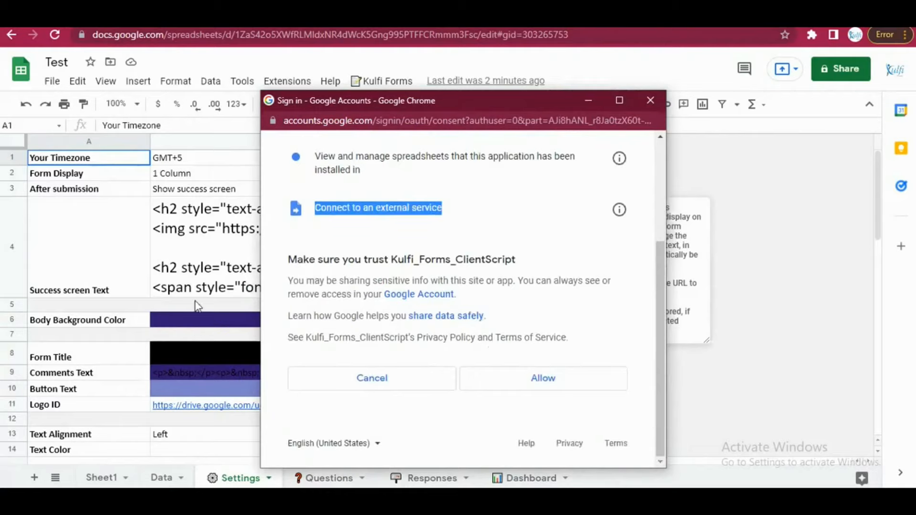
pyautogui.click(515, 387)
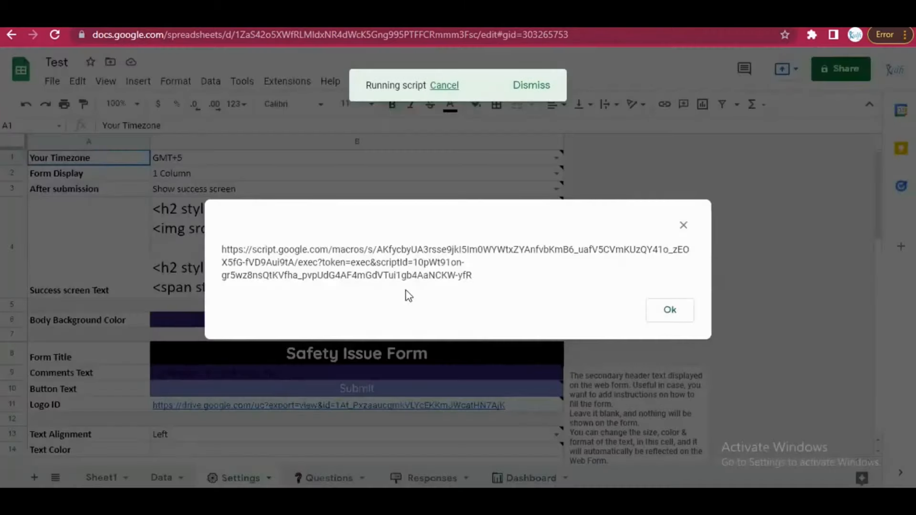
# Step: Copy the generated form link, open it in a new browser tab, and return to the spreadsheet
pyautogui.moveTo(470, 275); pyautogui.dragTo(221, 254)
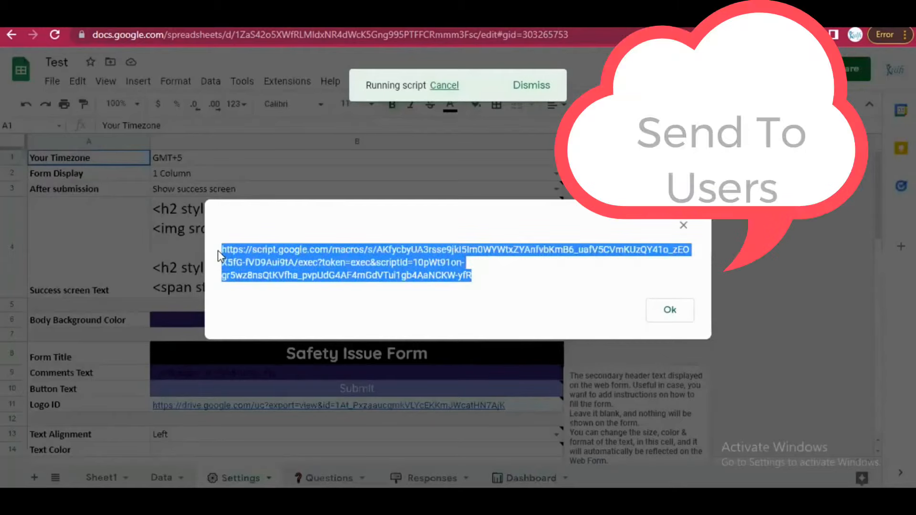
pyautogui.click(666, 311)
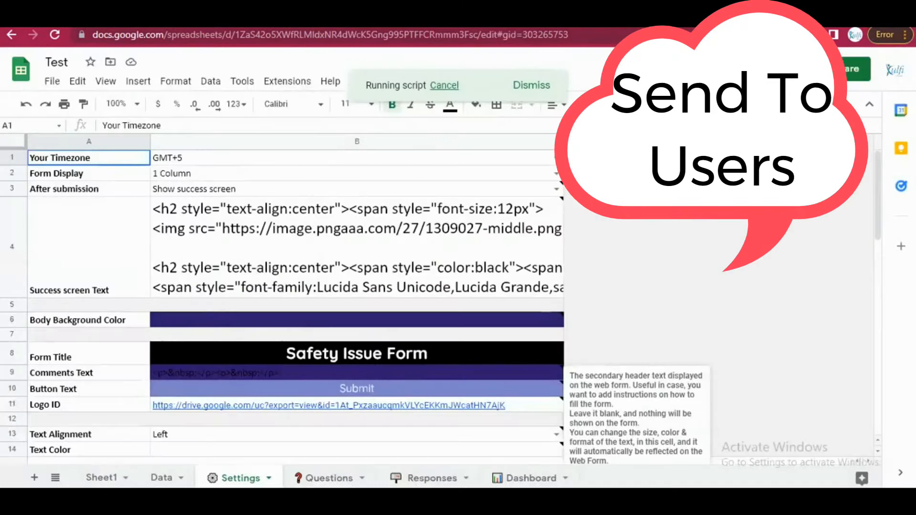
pyautogui.hotkey('ctrl', 't')
pyautogui.hotkey('ctrl', 'v')
pyautogui.press('Return')
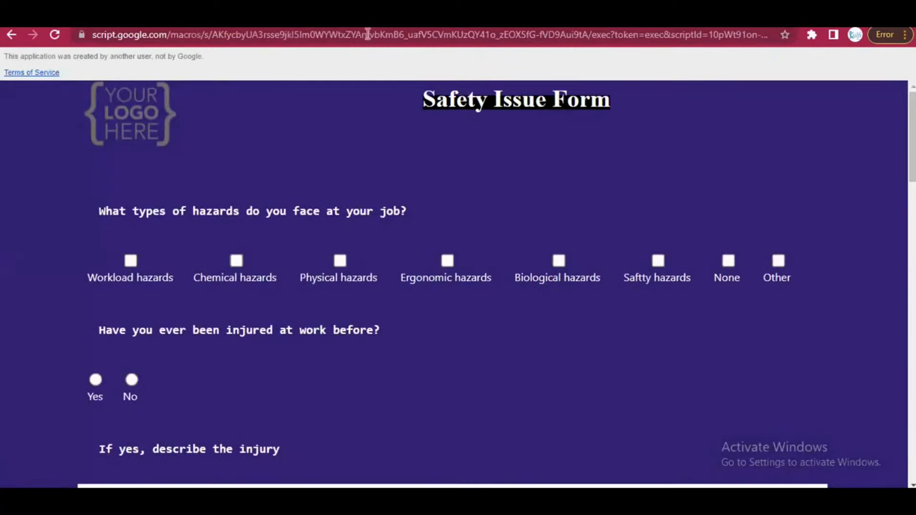
pyautogui.click(406, 19)
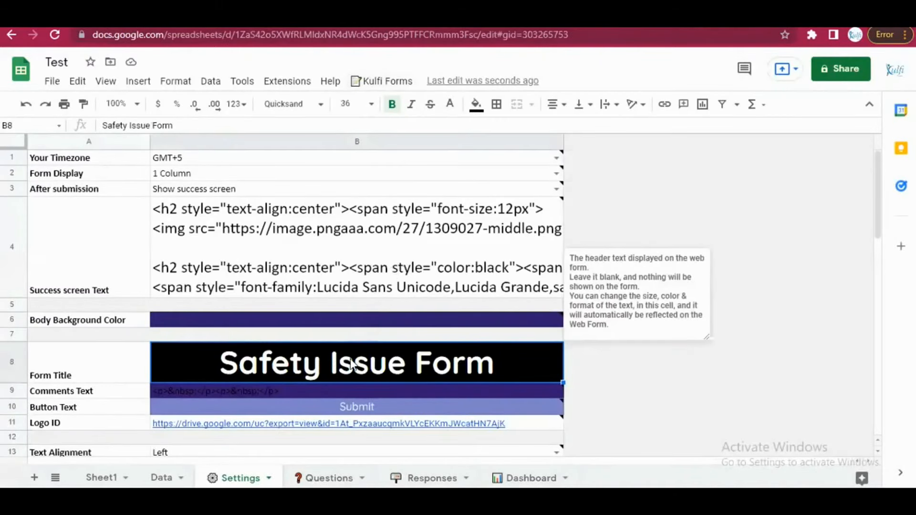
# Step: Search the web for "html online editor" in a new browser tab and open the Online HTML Editor from HTML-Online.com
pyautogui.hotkey('ctrl', 't')
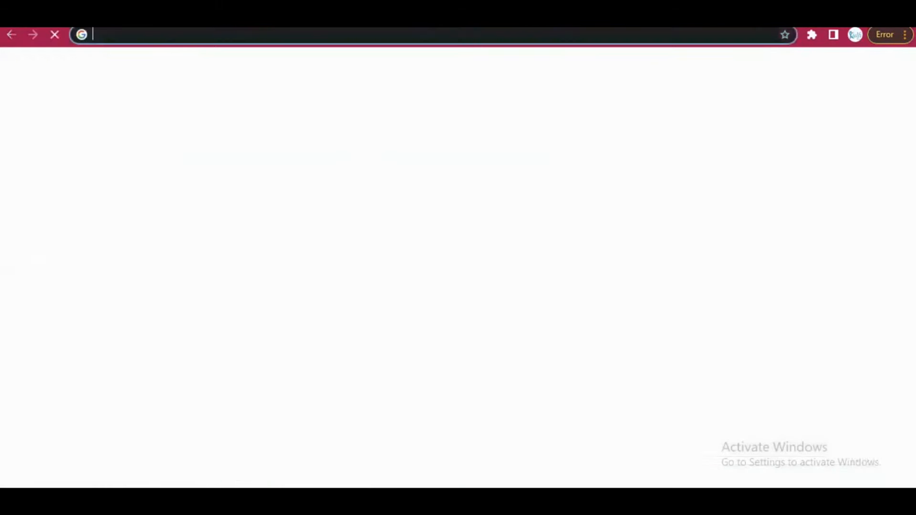
pyautogui.write('ht')
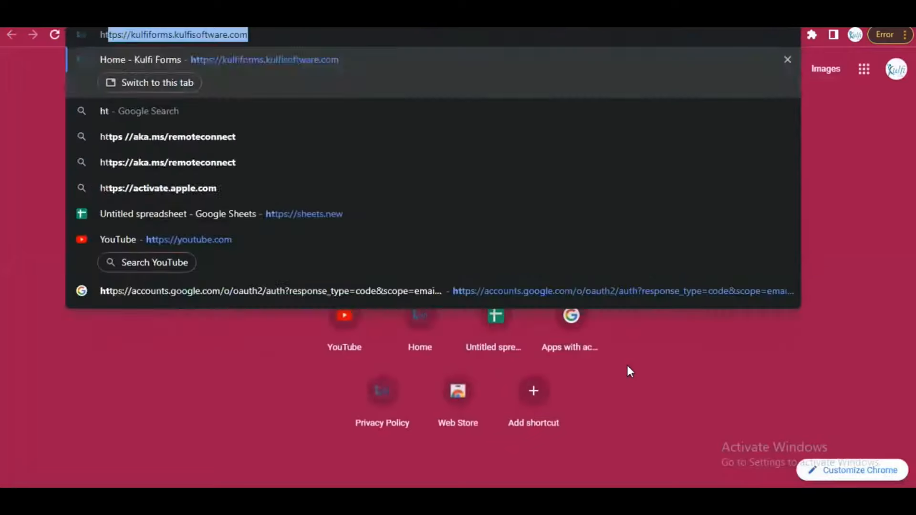
pyautogui.write('ml ')
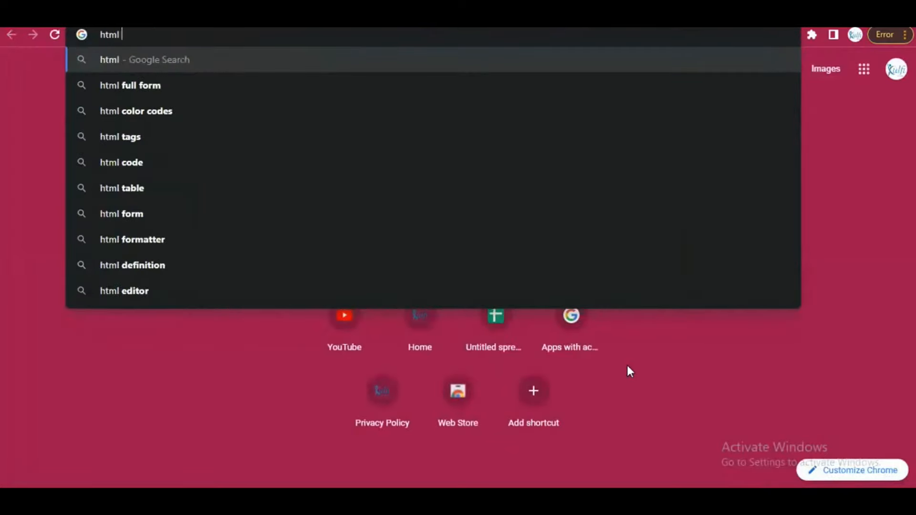
pyautogui.write('online ed')
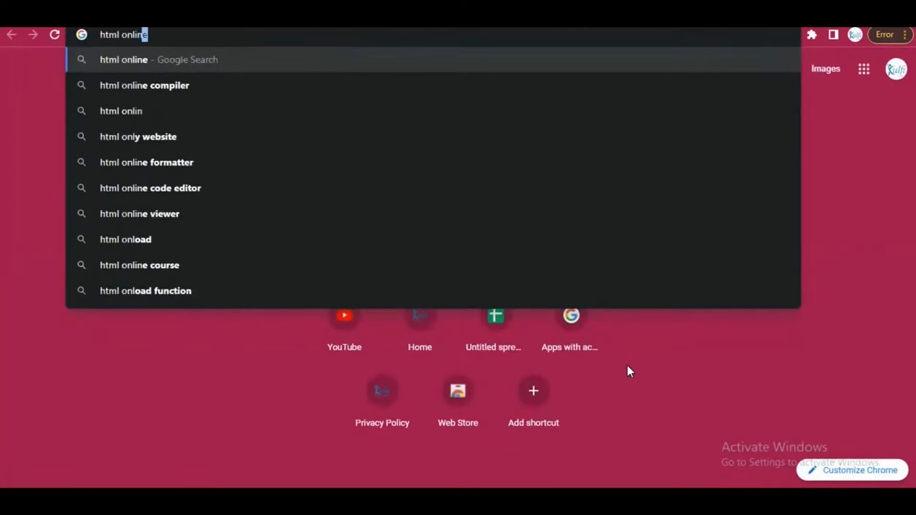
pyautogui.write('itor')
pyautogui.press('Return')
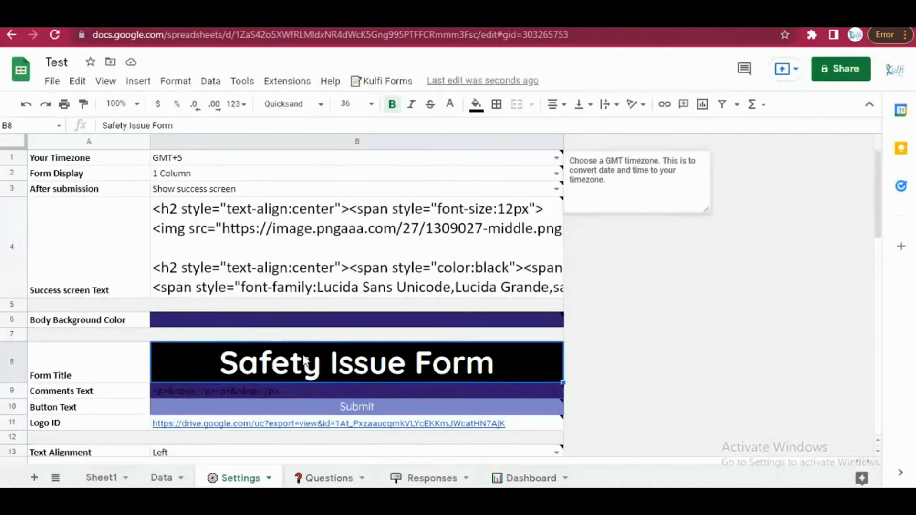
pyautogui.moveTo(342, 377)
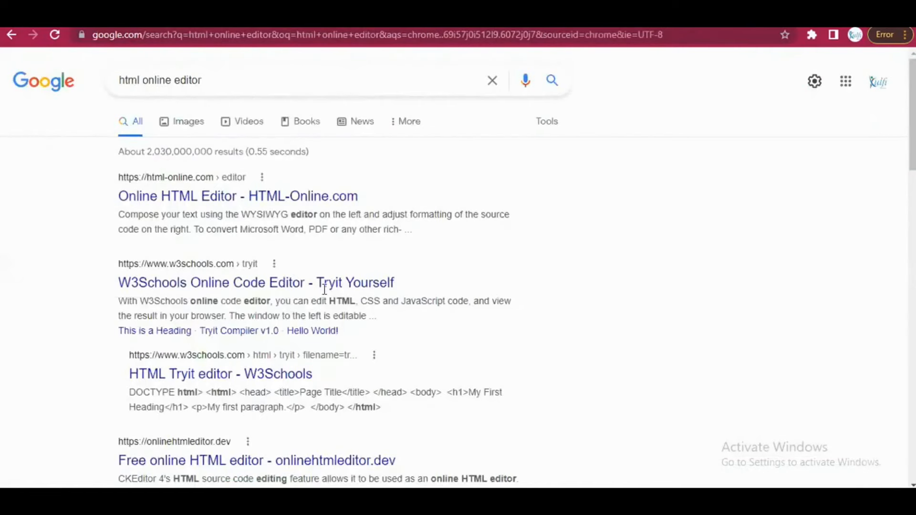
pyautogui.click(221, 196)
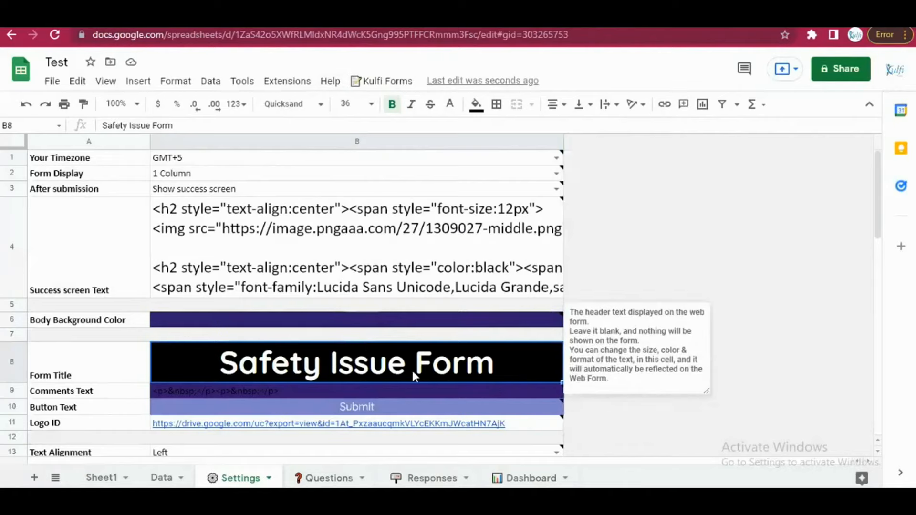
# Step: Fill the Form Title cell with blue, reload the web form, and enlarge the page to check the title's background
pyautogui.click(475, 104)
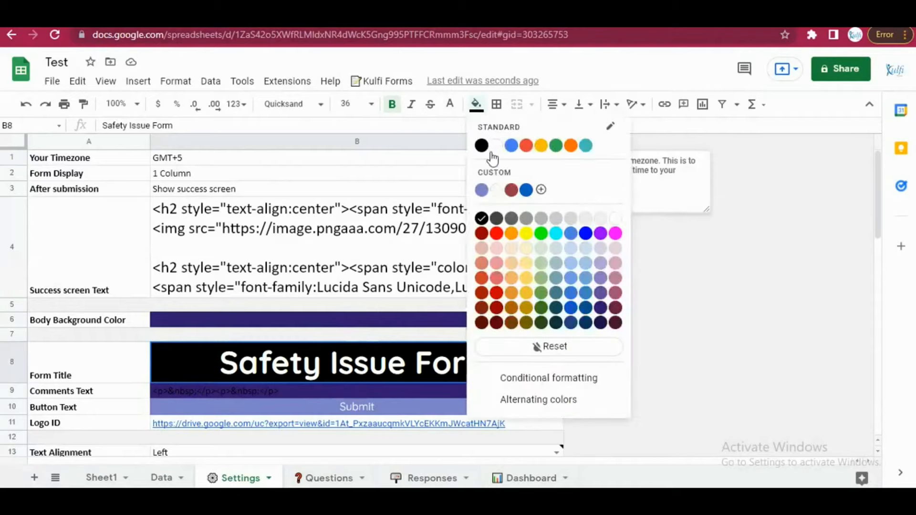
pyautogui.click(511, 145)
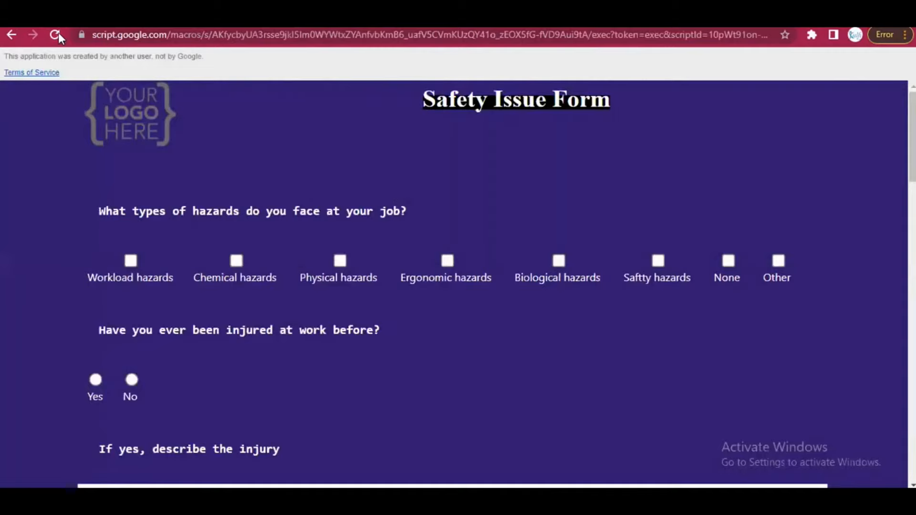
pyautogui.click(58, 33)
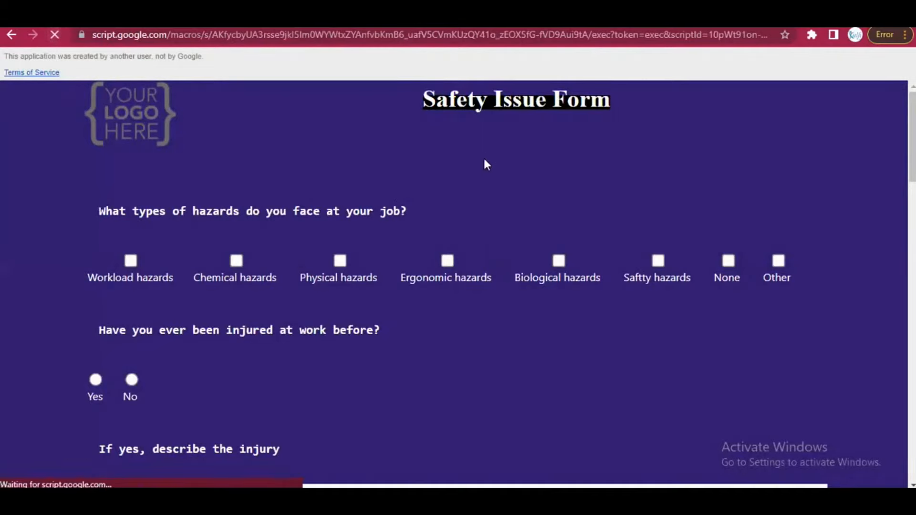
pyautogui.hotkey('ctrl', '+')
pyautogui.hotkey('ctrl', '+')
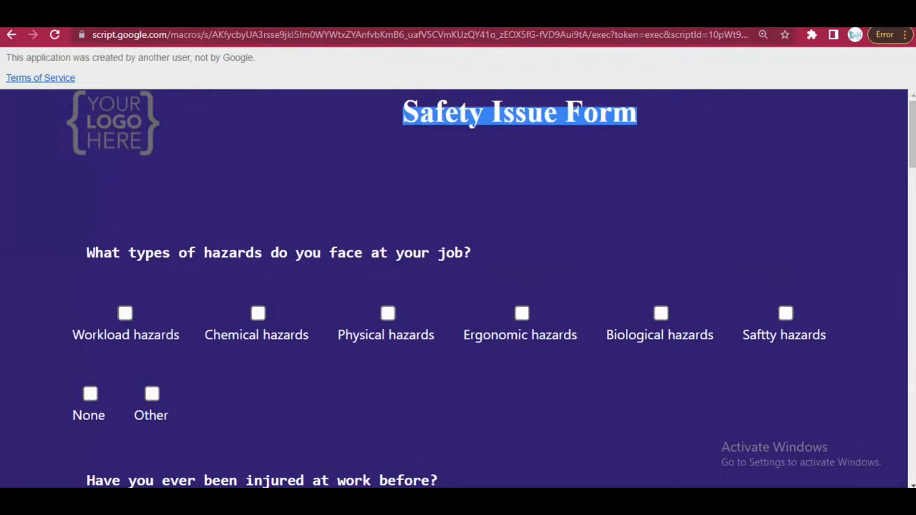
# Step: In the online HTML editor, add the line "sdfklaj" below "Safety Issue Survey" and select all the generated source code
pyautogui.hotkey('ctrl', 'Tab')
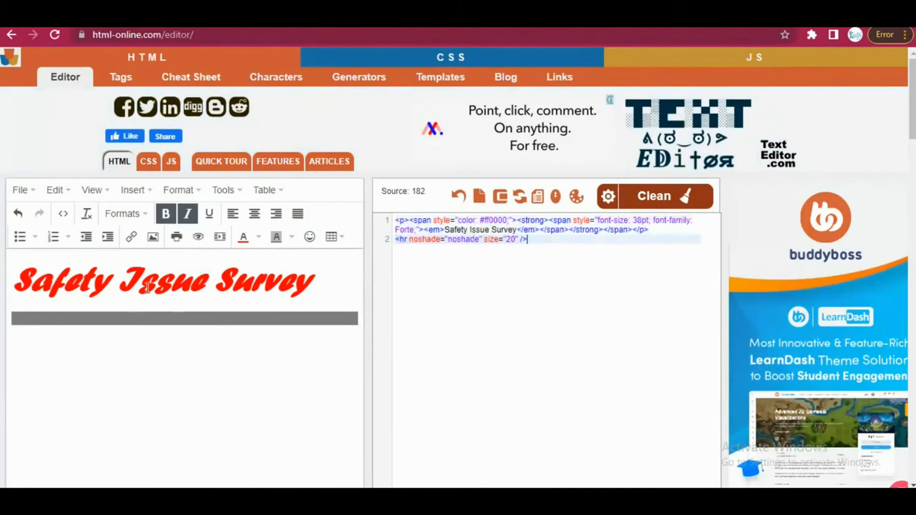
pyautogui.scroll(-1, 148, 287)
pyautogui.scroll(1, 151, 301)
pyautogui.click(316, 282)
pyautogui.press('Return')
pyautogui.write('sdfklaj')
pyautogui.moveTo(542, 256); pyautogui.dragTo(387, 221)
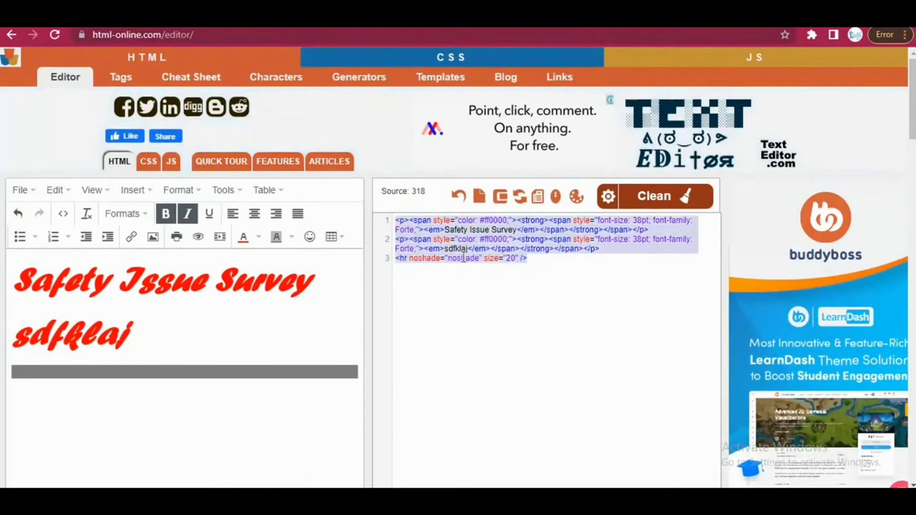
# Step: Return to the spreadsheet and replace the HTML code in the Form Title cell with "Safety Issue Form"
pyautogui.hotkey('alt', 'Tab')
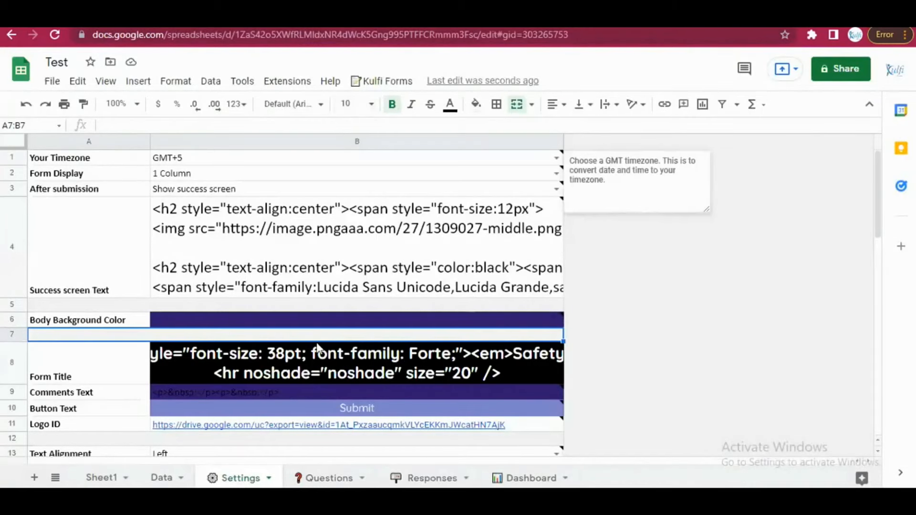
pyautogui.click(297, 373)
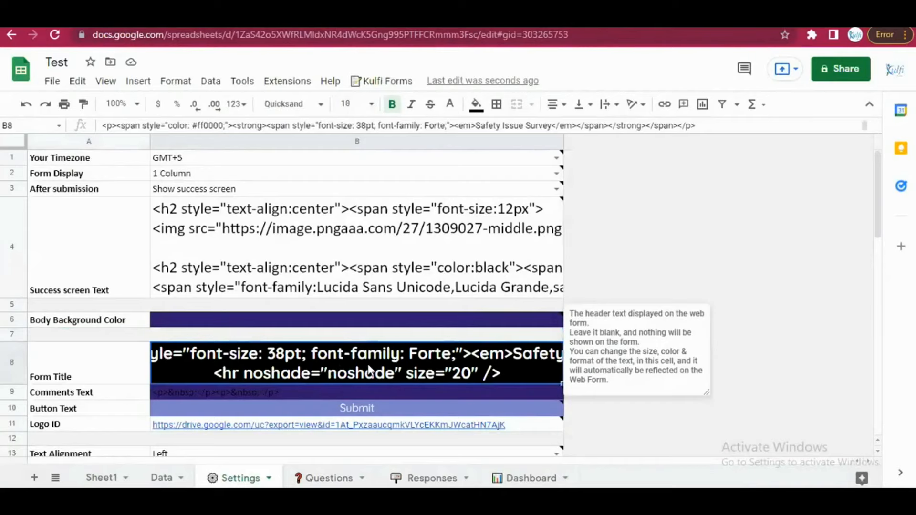
pyautogui.scroll(-3, 368, 364)
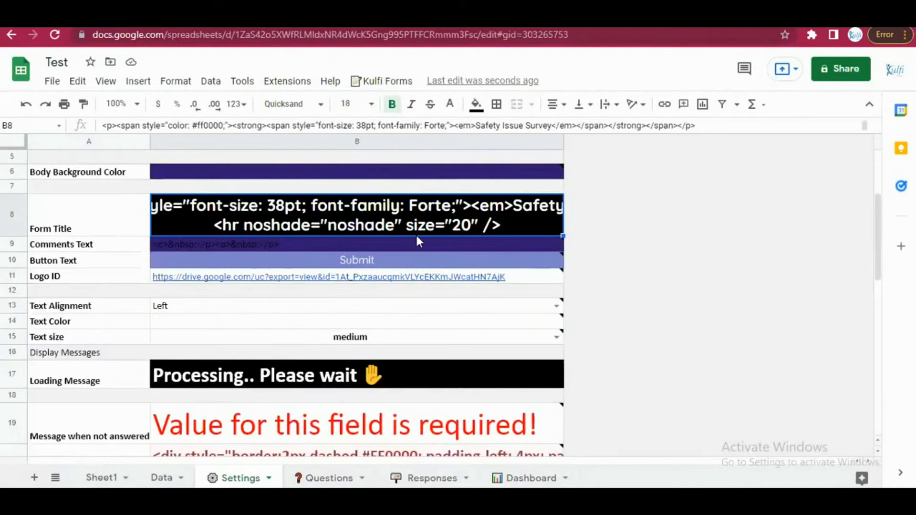
pyautogui.scroll(2, 416, 234)
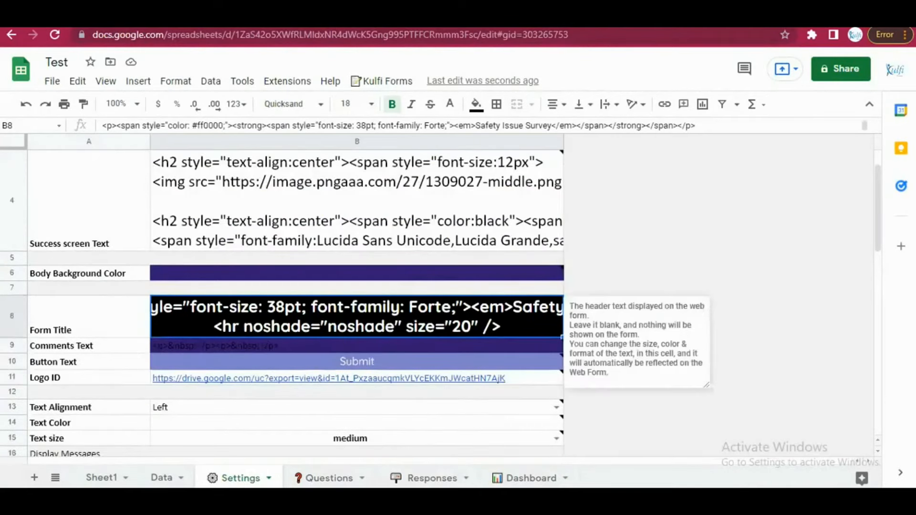
pyautogui.press('Delete')
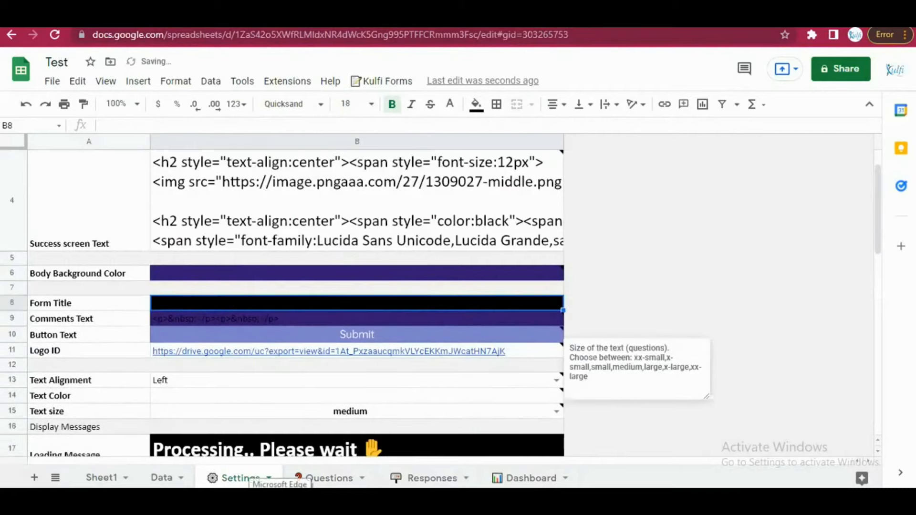
pyautogui.write('Saf')
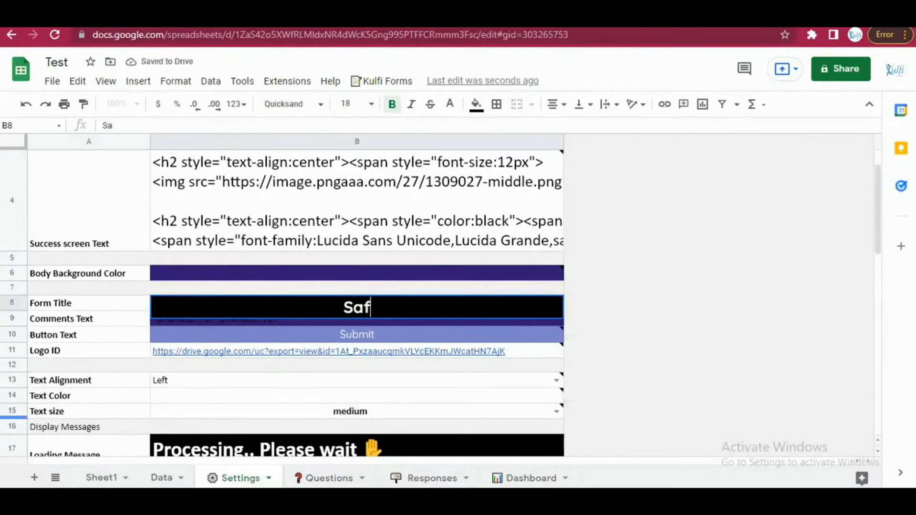
pyautogui.write('ety Issue Form')
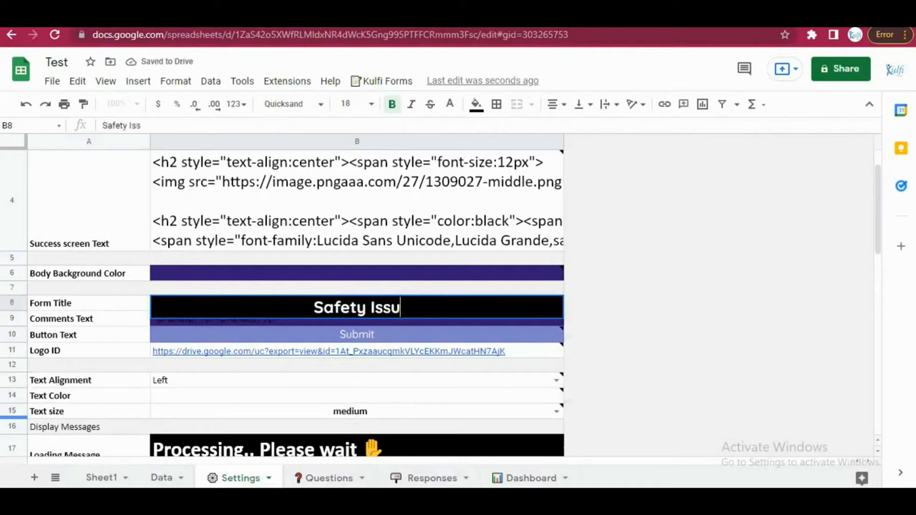
pyautogui.press('Return')
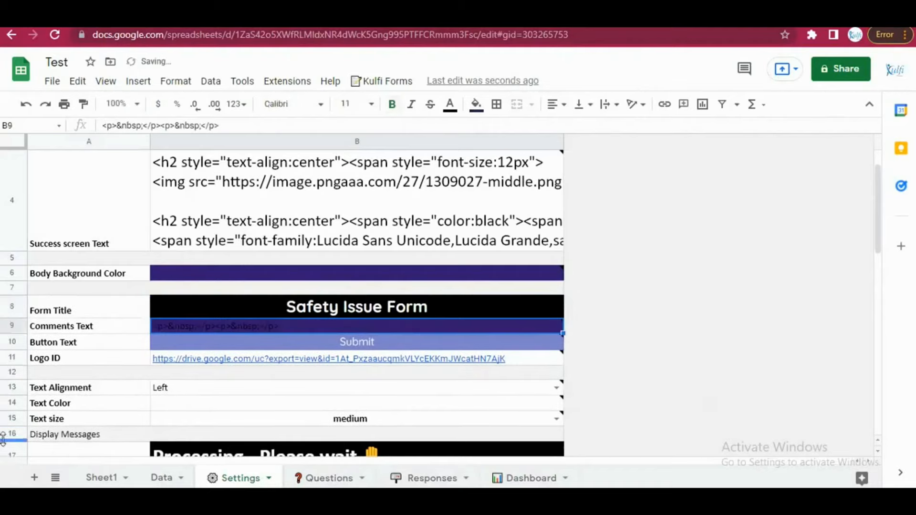
# Step: Format the Form Title cell with red text, an orange fill, and font size 36
pyautogui.click(299, 314)
pyautogui.click(450, 104)
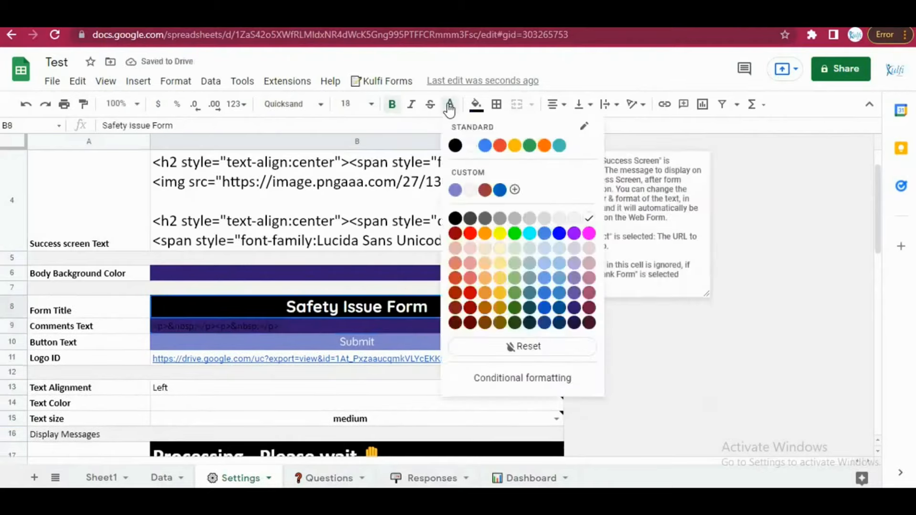
pyautogui.click(471, 232)
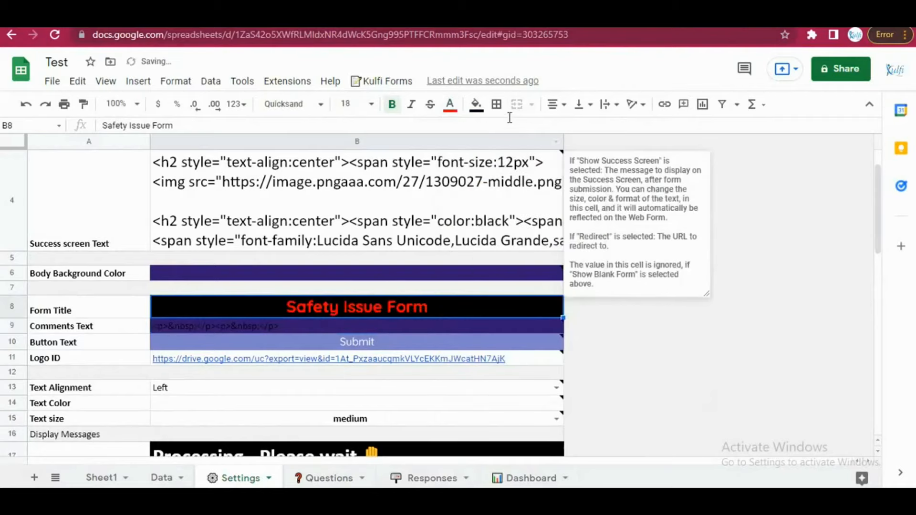
pyautogui.click(476, 105)
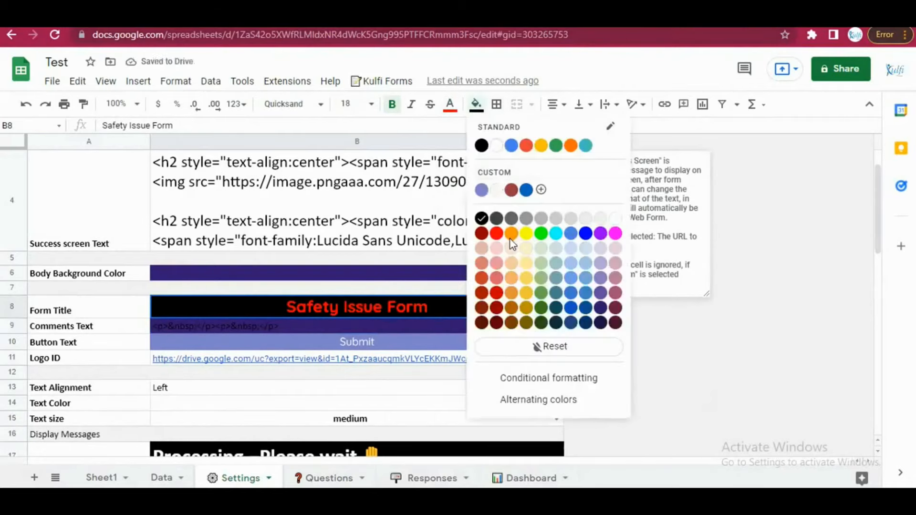
pyautogui.click(512, 234)
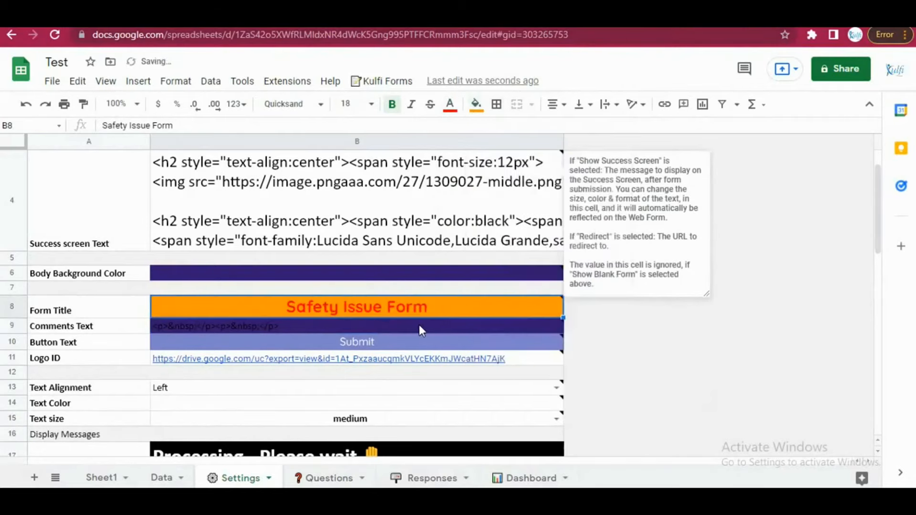
pyautogui.click(364, 104)
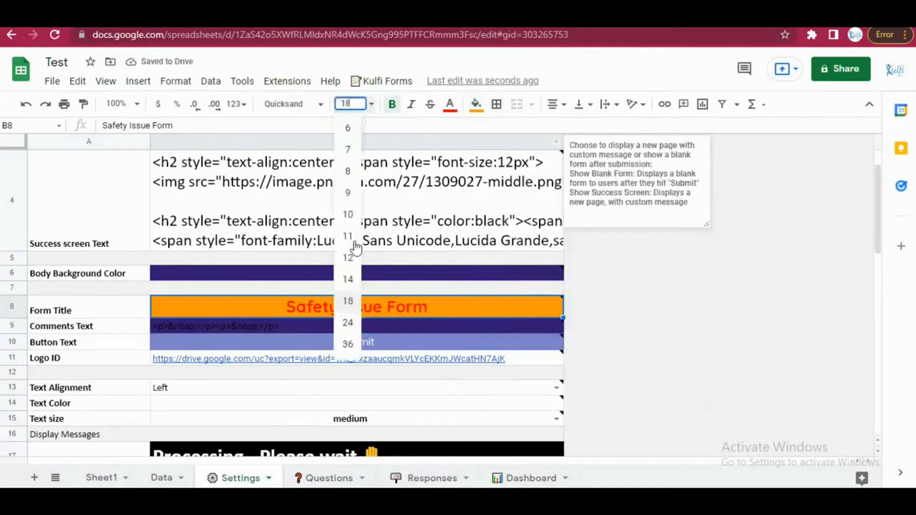
pyautogui.click(348, 343)
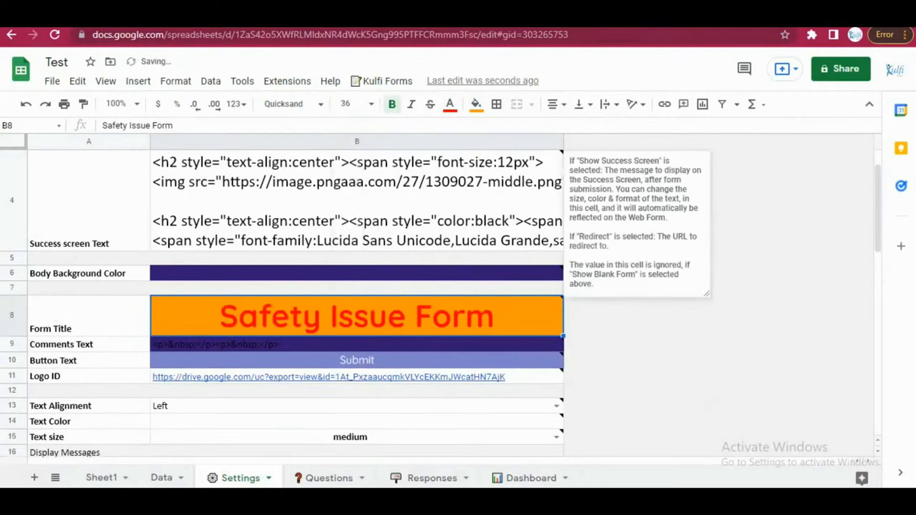
# Step: Reload the web form to check the title's formatting, and return to the Settings sheet
pyautogui.hotkey('ctrl', 'Tab')
pyautogui.click(55, 35)
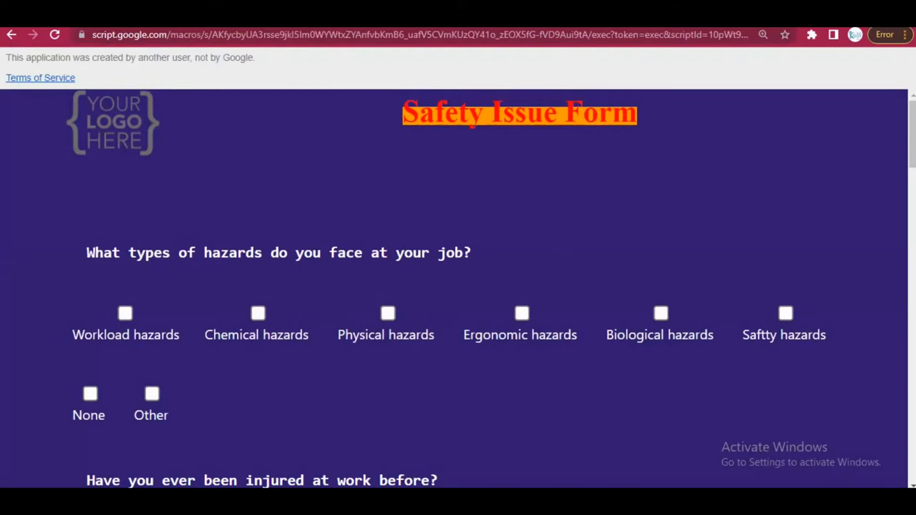
pyautogui.click(267, 19)
pyautogui.scroll(1, 287, 325)
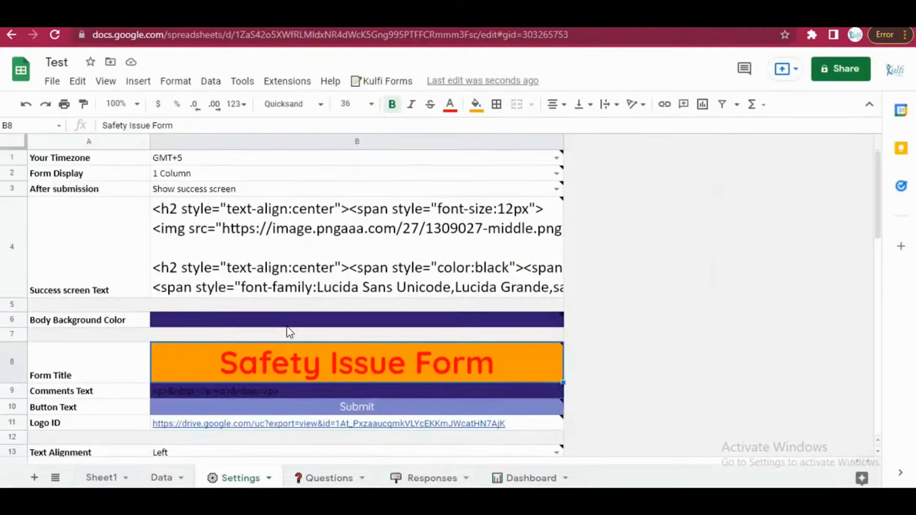
# Step: Look over the Your Timezone setting and set Form Display to 2 Column
pyautogui.click(114, 160)
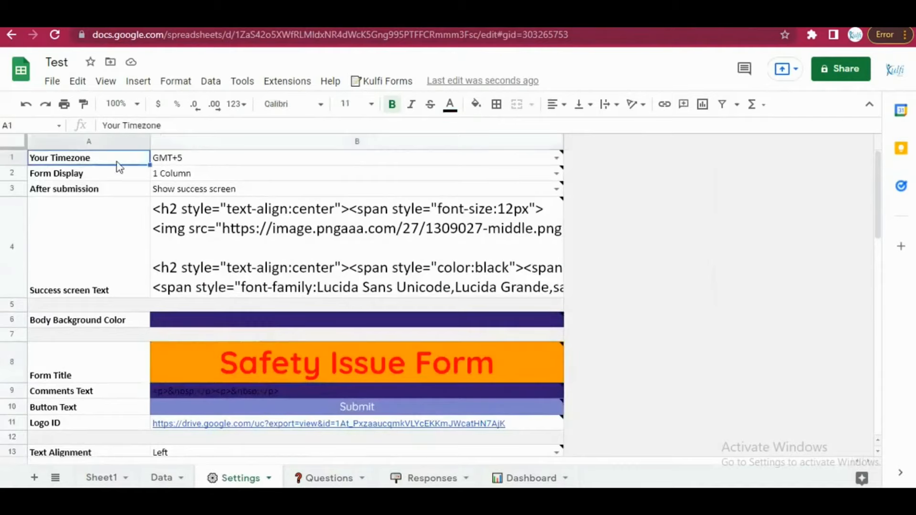
pyautogui.click(200, 160)
pyautogui.click(82, 177)
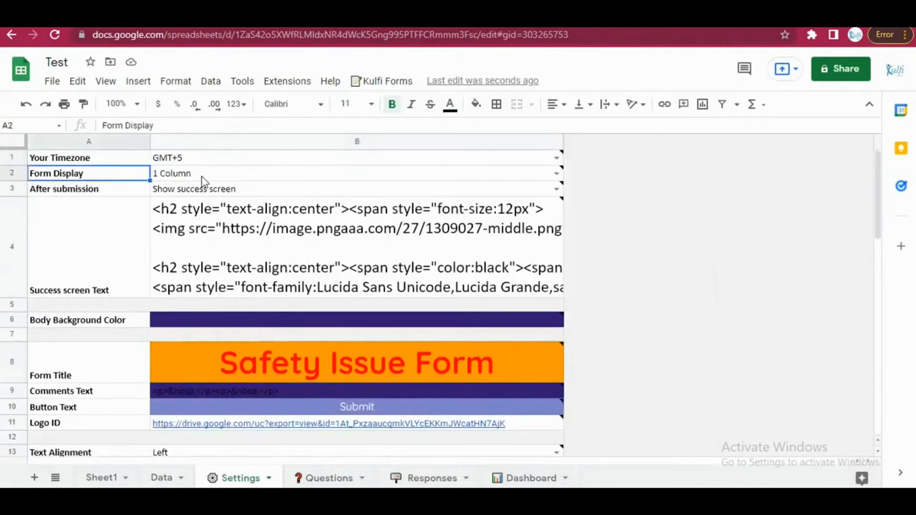
pyautogui.click(204, 179)
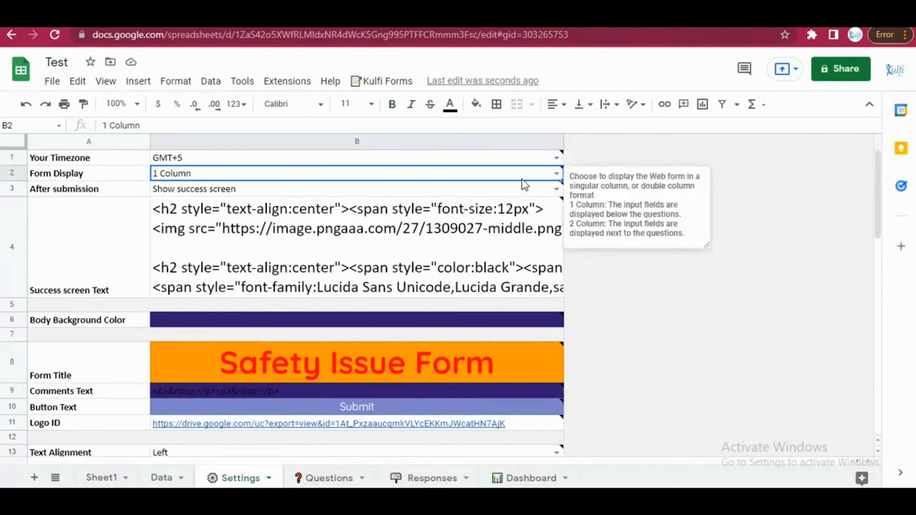
pyautogui.click(556, 173)
pyautogui.click(202, 208)
# Step: Review the display choices offered for After submission and select the Success screen Text label
pyautogui.click(73, 193)
pyautogui.click(233, 193)
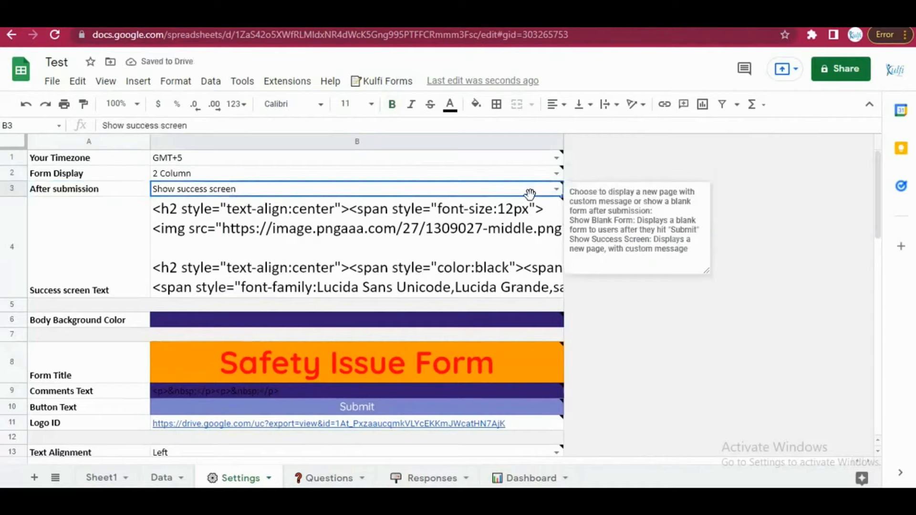
pyautogui.click(555, 189)
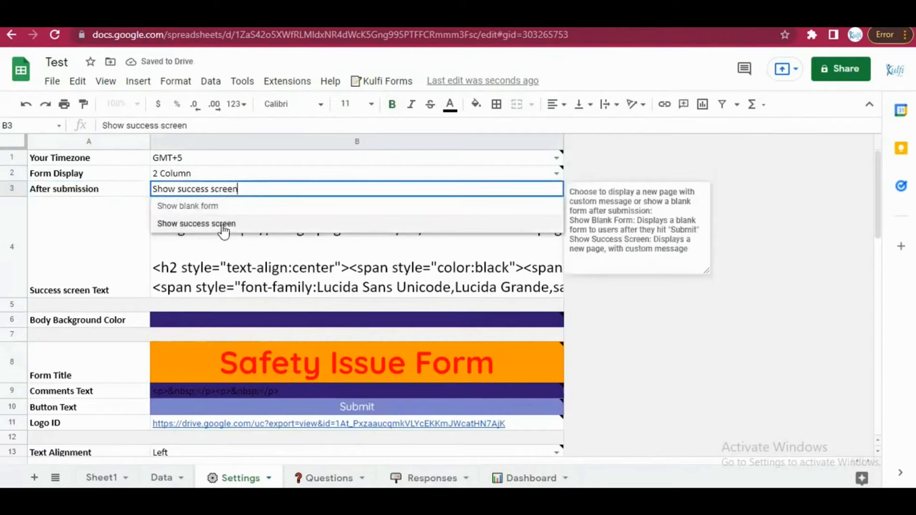
pyautogui.click(68, 239)
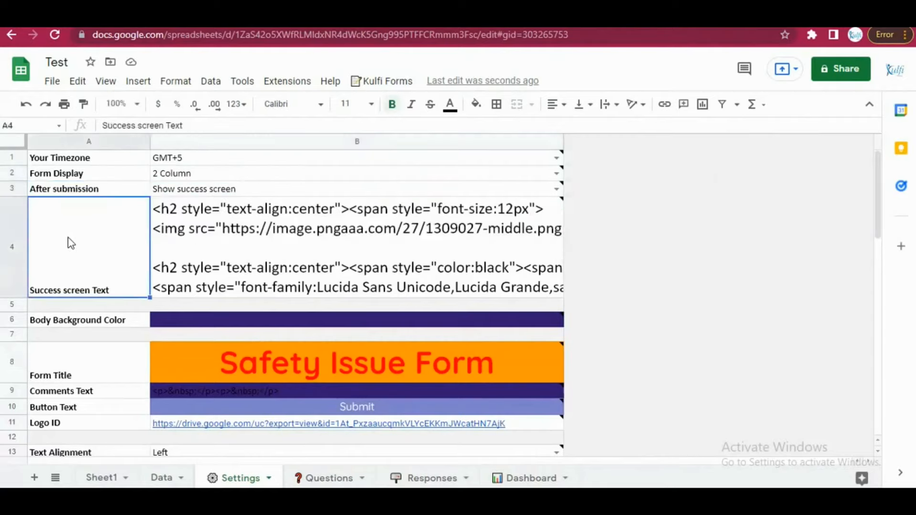
# Step: Copy the Success screen Text cell's HTML and paste it over the existing source code in the html-online.com editor
pyautogui.click(234, 269)
pyautogui.hotkey('ctrl', 'c')
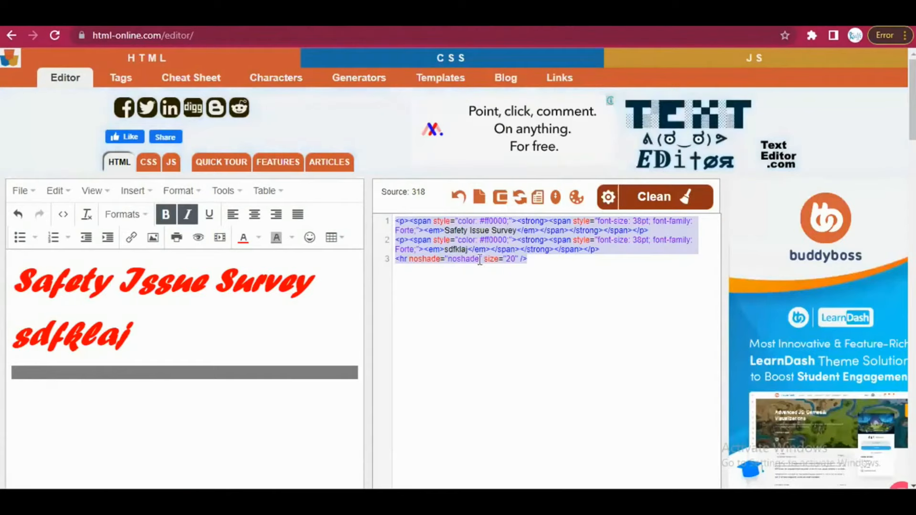
pyautogui.moveTo(546, 276); pyautogui.dragTo(368, 229)
pyautogui.hotkey('ctrl', 'v')
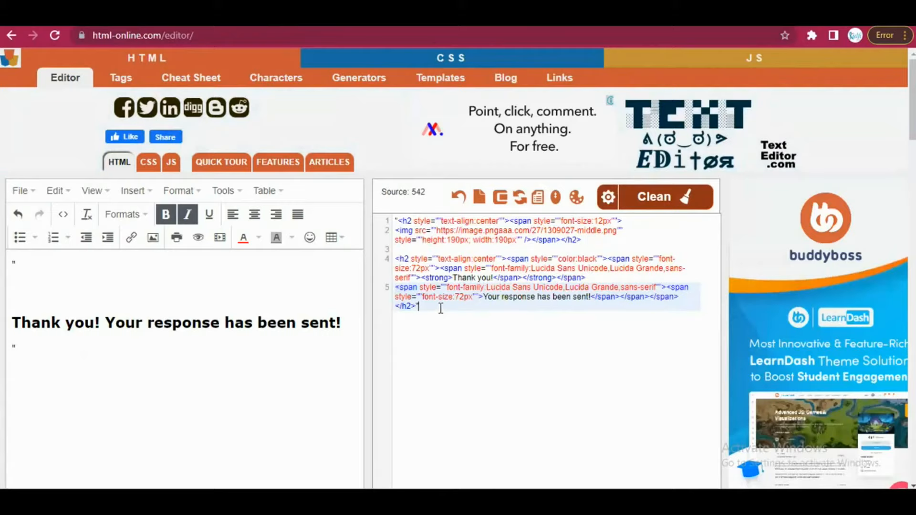
# Step: Remove the extra quotation marks at the start and end of the pasted HTML code
pyautogui.press('BackSpace')
pyautogui.click(399, 222)
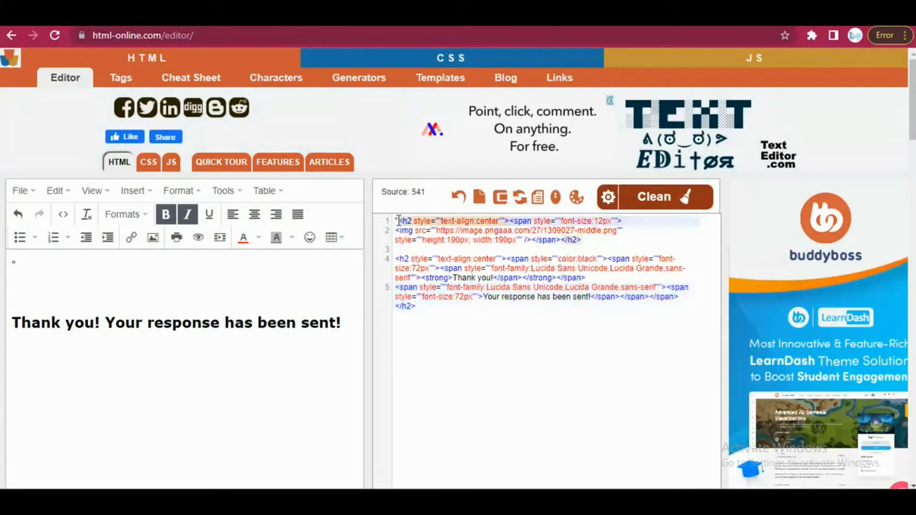
pyautogui.press('BackSpace')
pyautogui.click(422, 293)
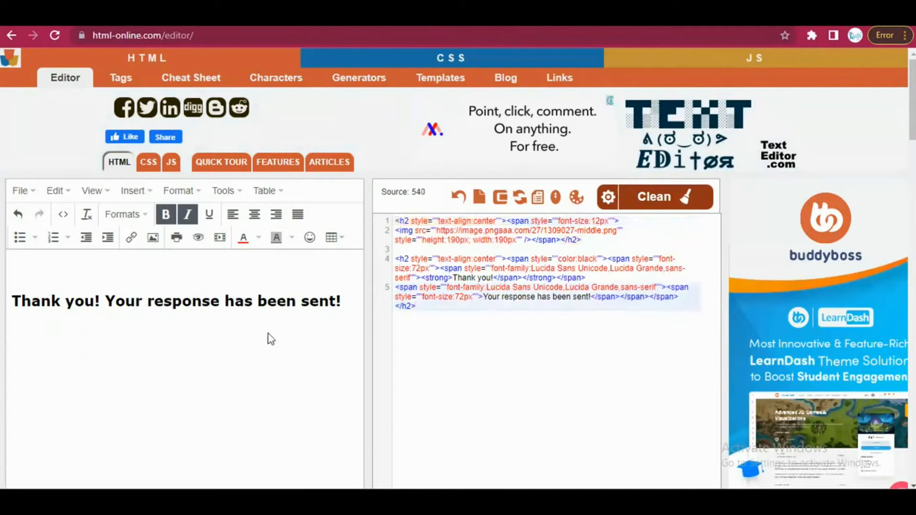
# Step: Return to the Settings sheet and look over the fill and text color choices for the Button Text cell
pyautogui.hotkey('ctrl', 'Tab')
pyautogui.scroll(1, 360, 268)
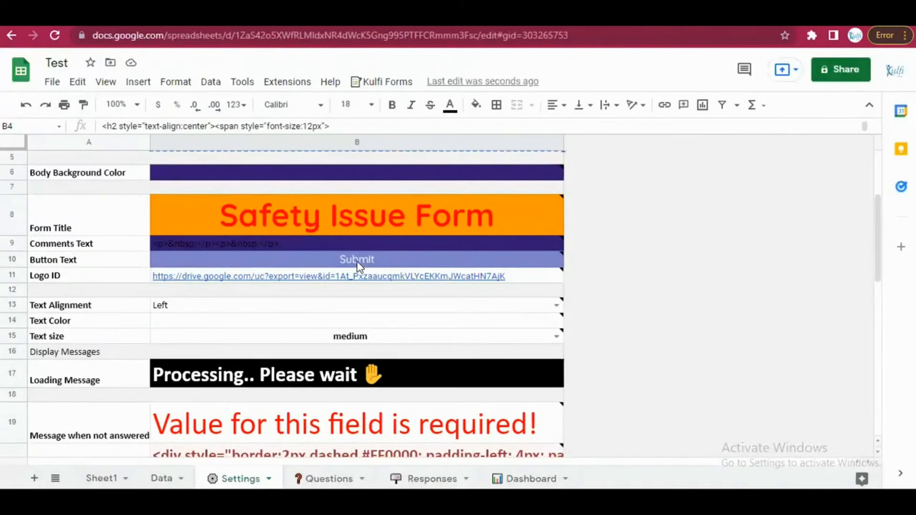
pyautogui.click(283, 266)
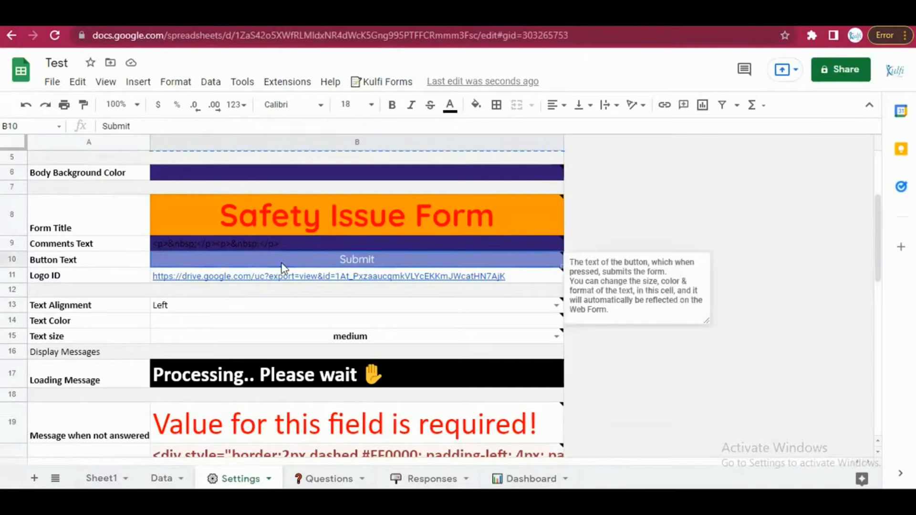
pyautogui.click(473, 108)
pyautogui.click(457, 108)
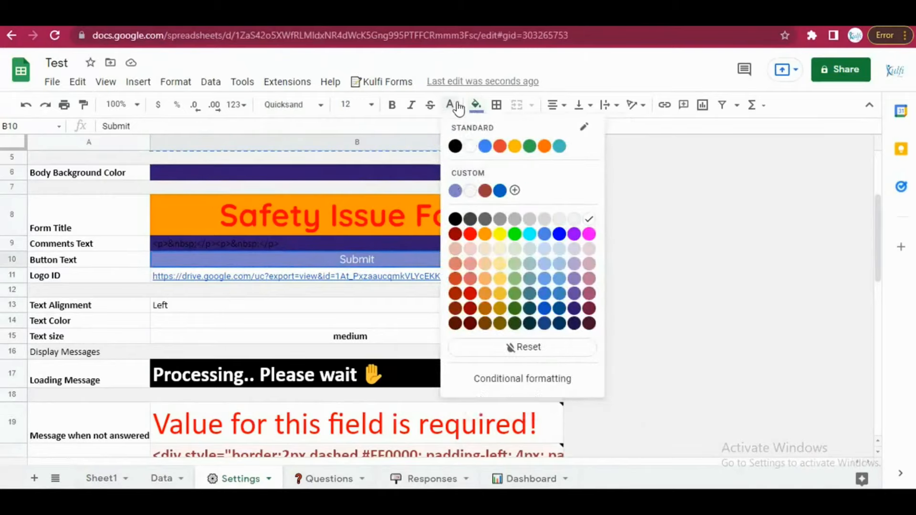
# Step: Make the Comments Text cell's font white and replace its content with "Test Sub Description"
pyautogui.click(186, 246)
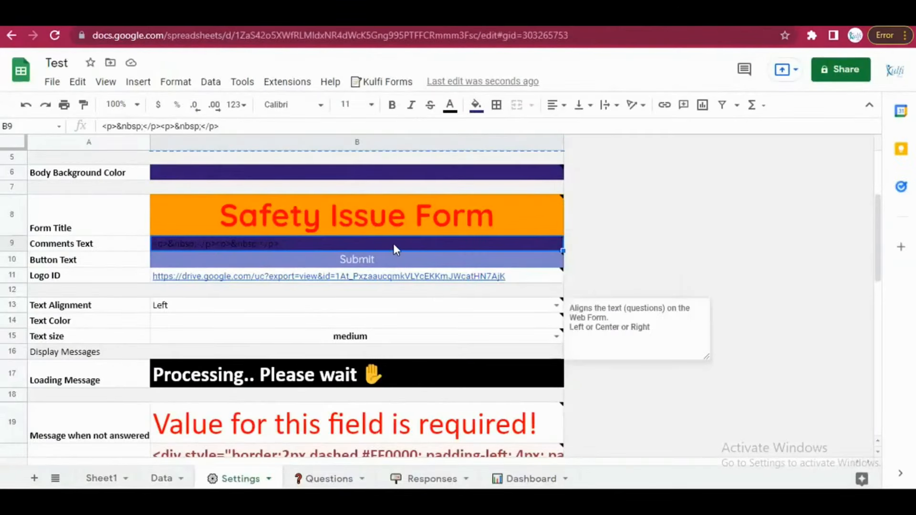
pyautogui.click(448, 106)
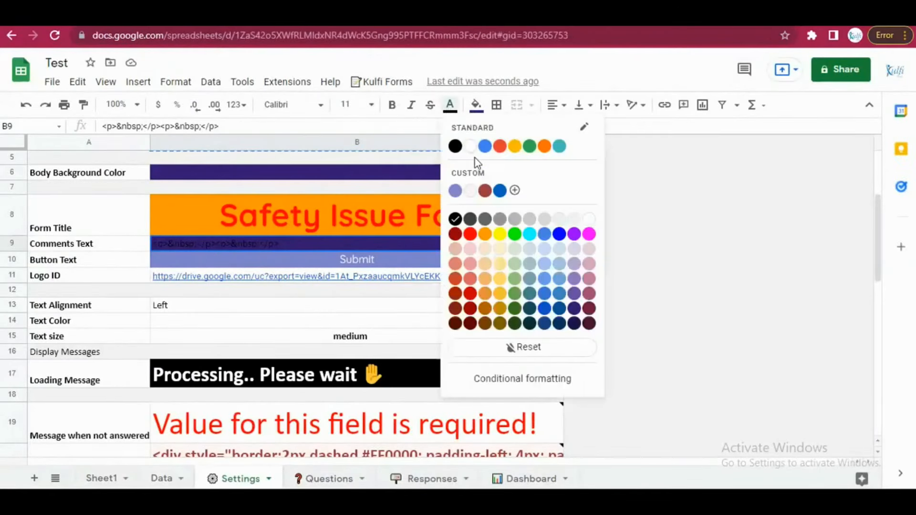
pyautogui.click(471, 149)
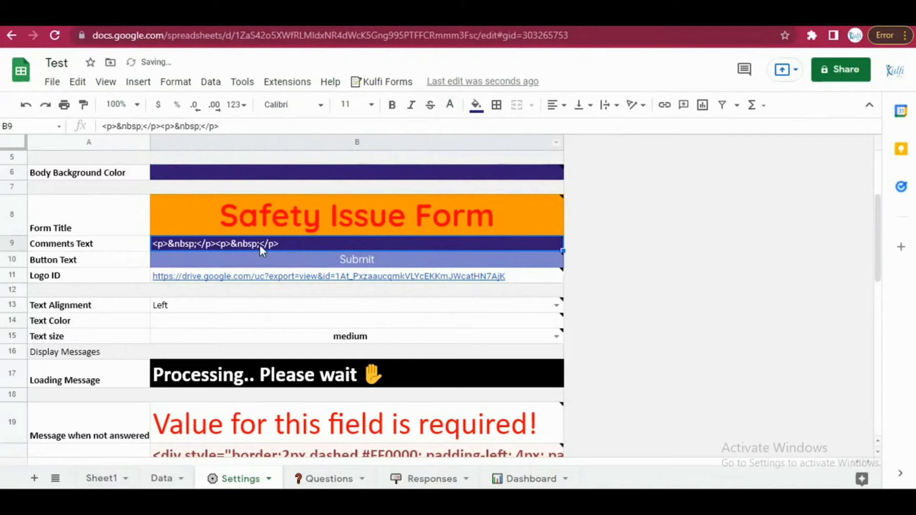
pyautogui.doubleClick(282, 245)
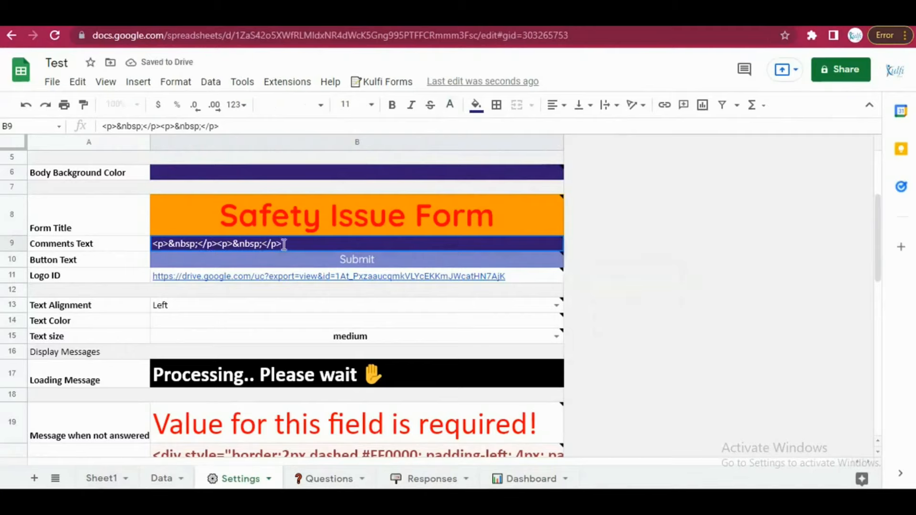
pyautogui.hotkey('ctrl', 'a')
pyautogui.write('Test Sub Description')
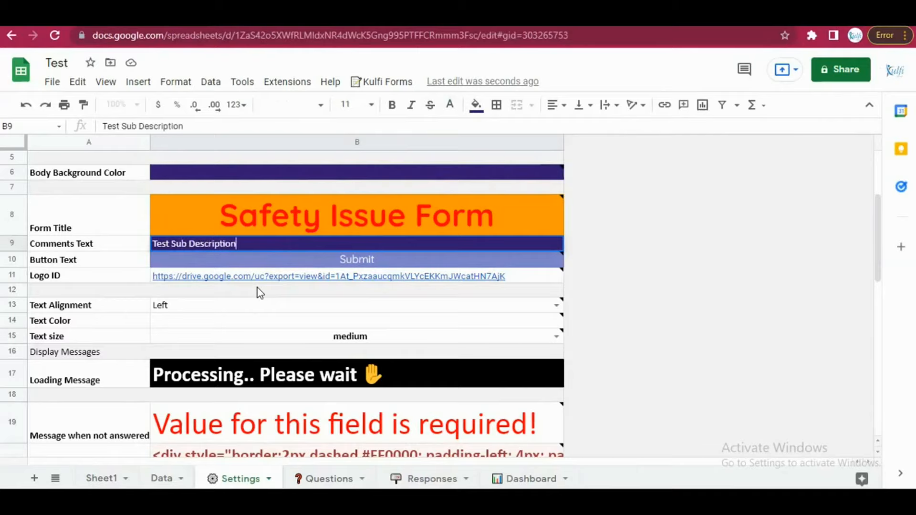
pyautogui.press('Return')
# Step: Reload the web form to check the comments text and two-column layout, and return to the Settings sheet
pyautogui.scroll(3, 257, 287)
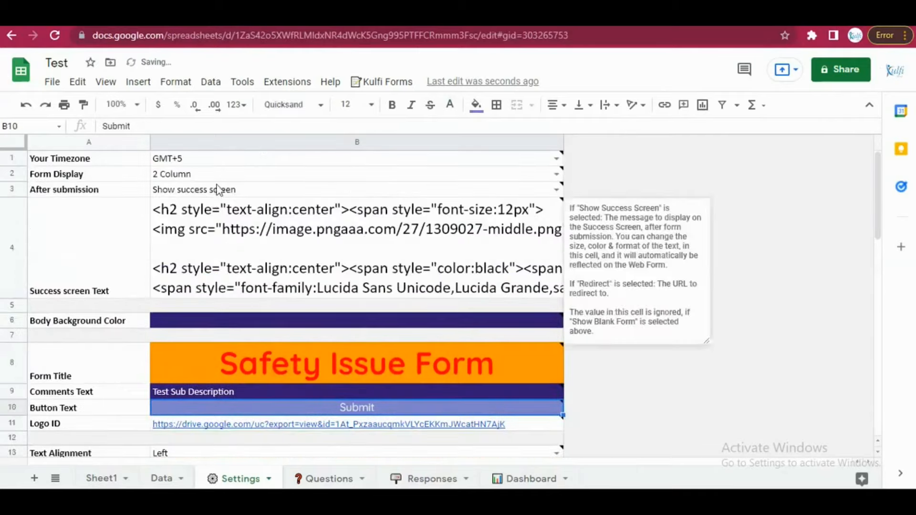
pyautogui.moveTo(215, 393)
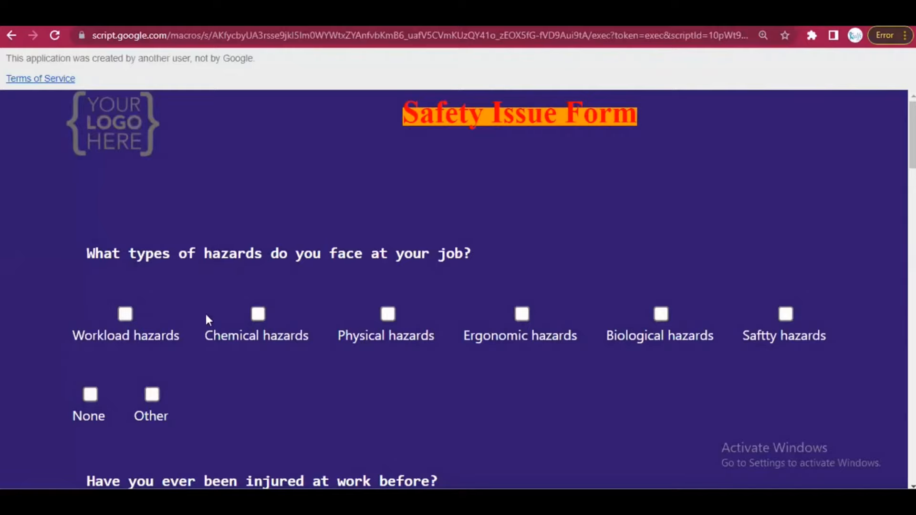
pyautogui.click(54, 37)
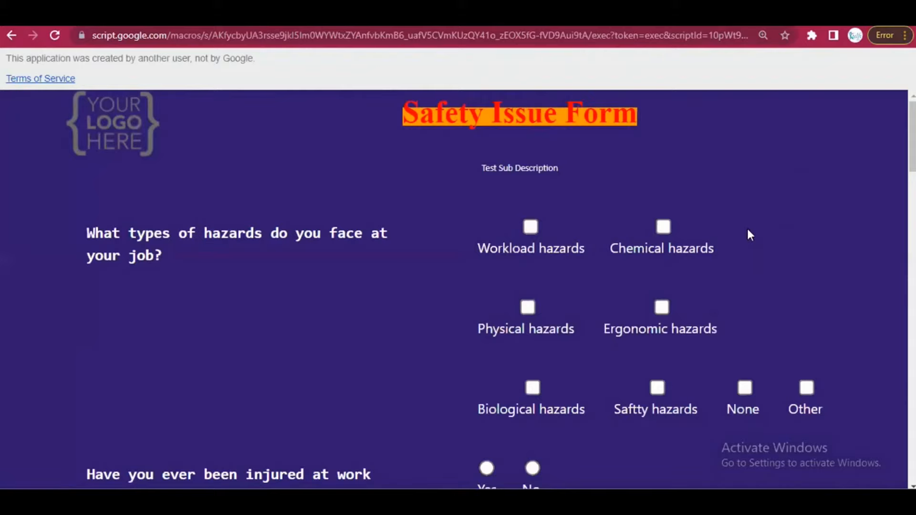
pyautogui.moveTo(479, 168); pyautogui.dragTo(583, 197)
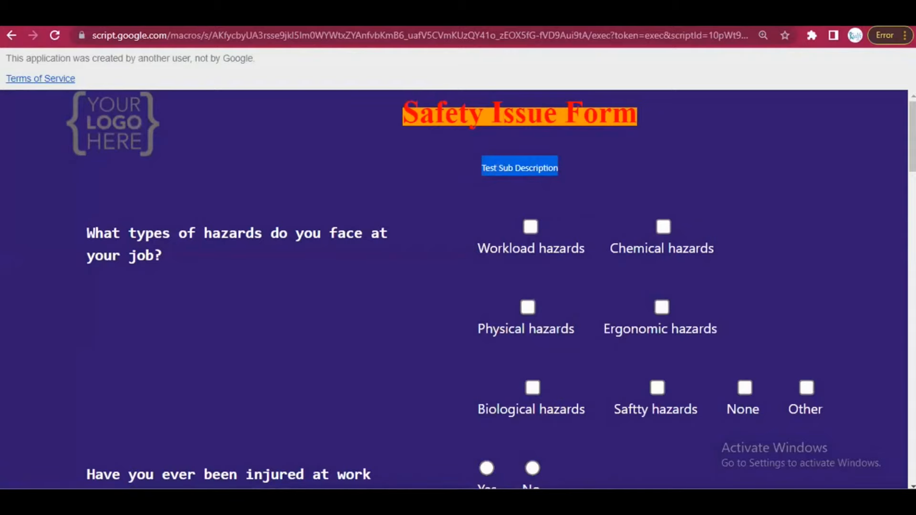
pyautogui.click(310, 12)
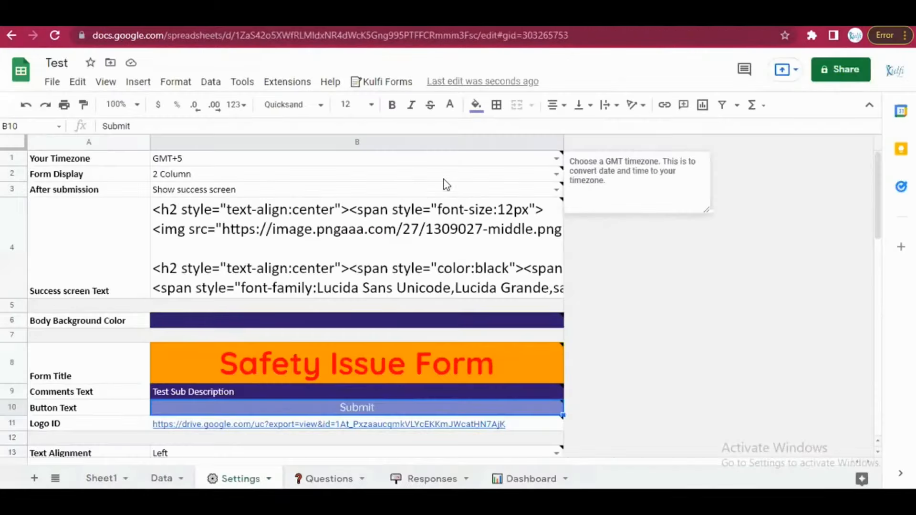
# Step: Examine the Display Messages settings, from Loading Message through Message when not answered and Message when error to Not number
pyautogui.scroll(-3, 356, 260)
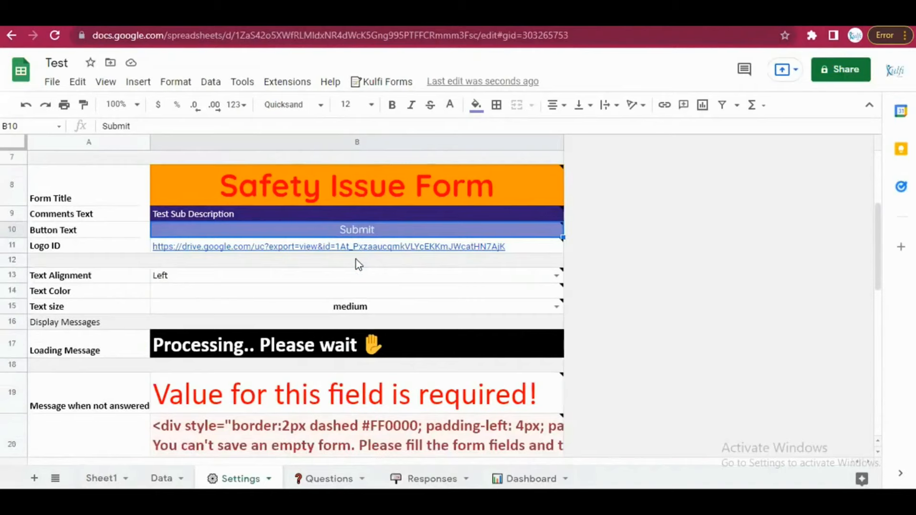
pyautogui.scroll(-1, 356, 263)
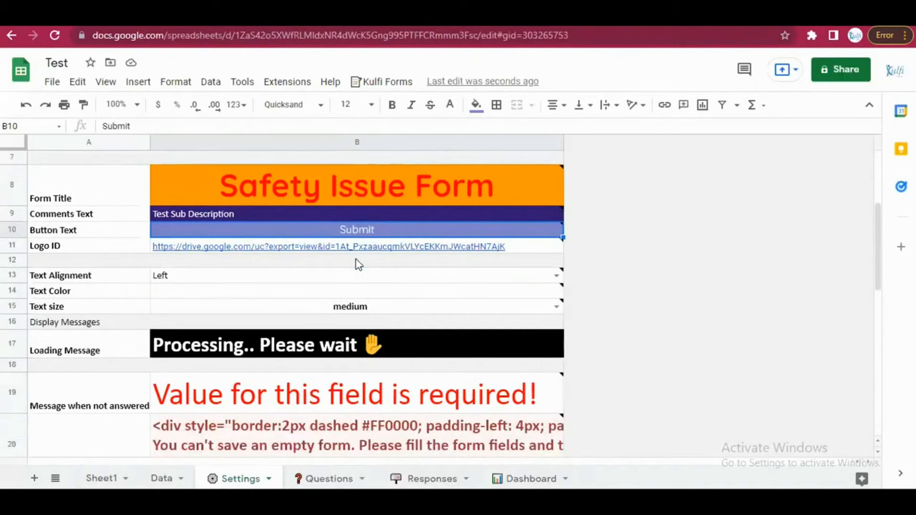
pyautogui.click(331, 349)
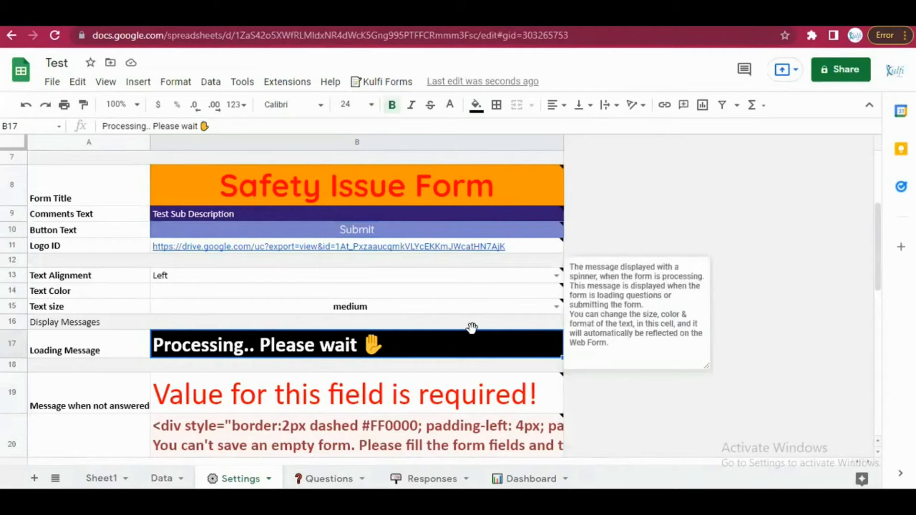
pyautogui.scroll(-2, 472, 330)
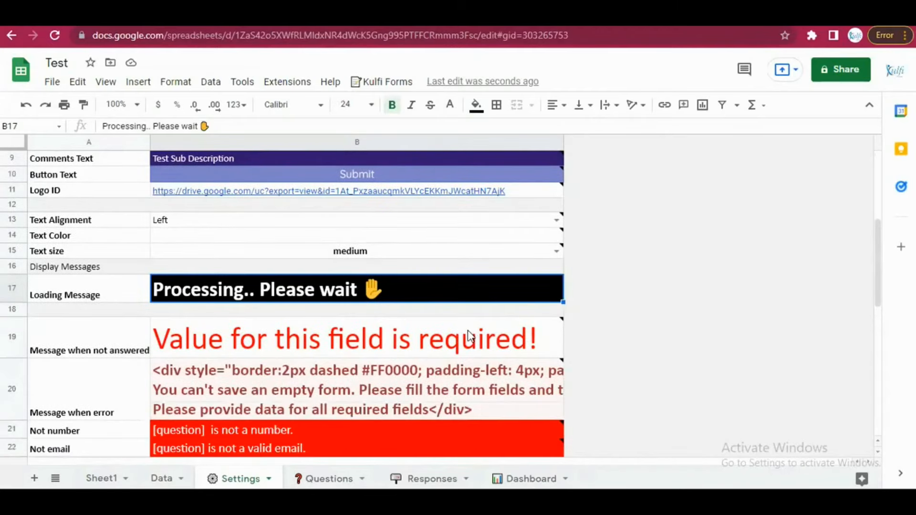
pyautogui.scroll(-2, 266, 338)
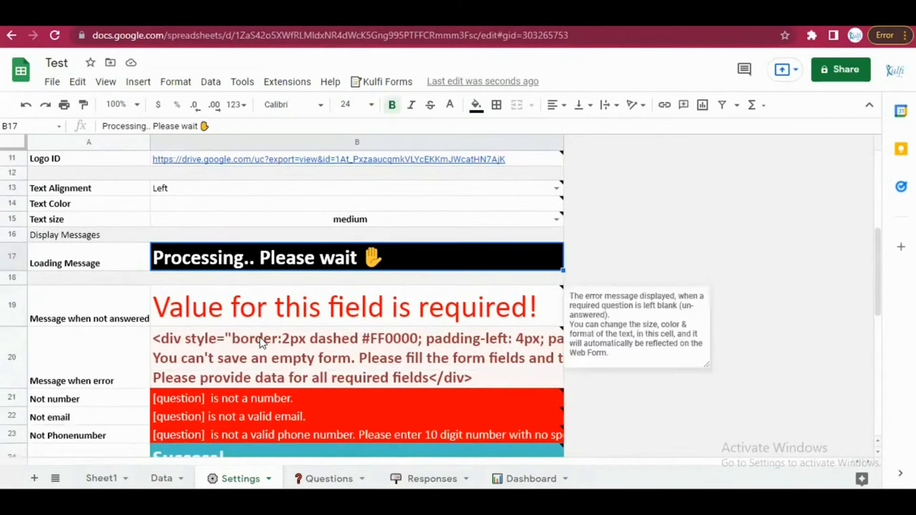
pyautogui.click(112, 321)
pyautogui.click(243, 319)
pyautogui.scroll(-2, 243, 324)
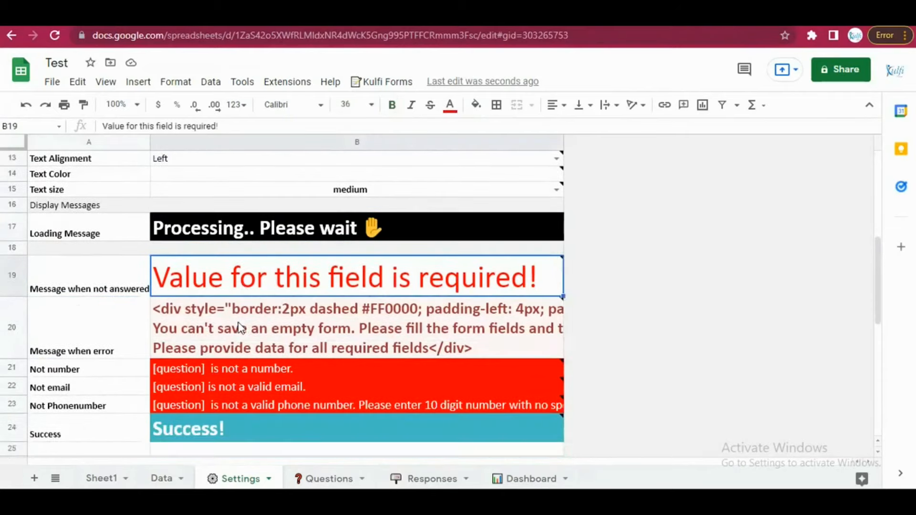
pyautogui.click(62, 341)
pyautogui.click(256, 331)
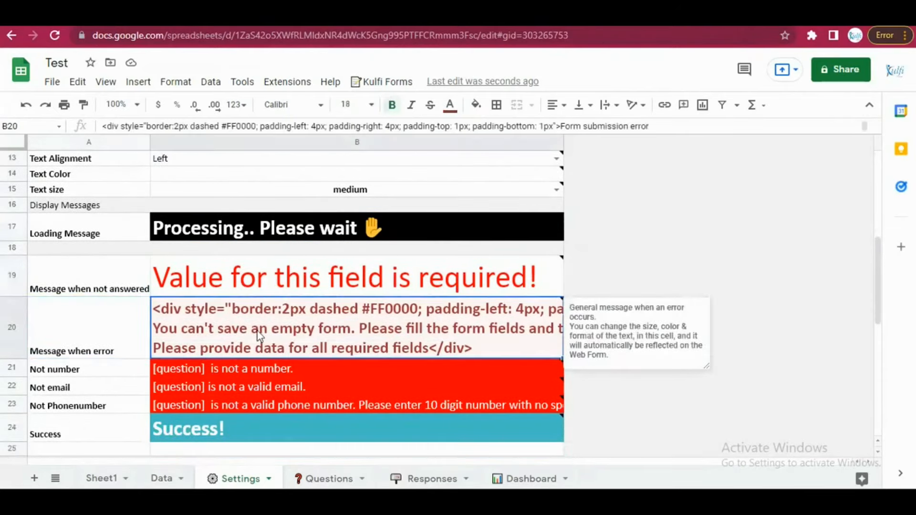
pyautogui.scroll(-2, 257, 331)
pyautogui.click(97, 341)
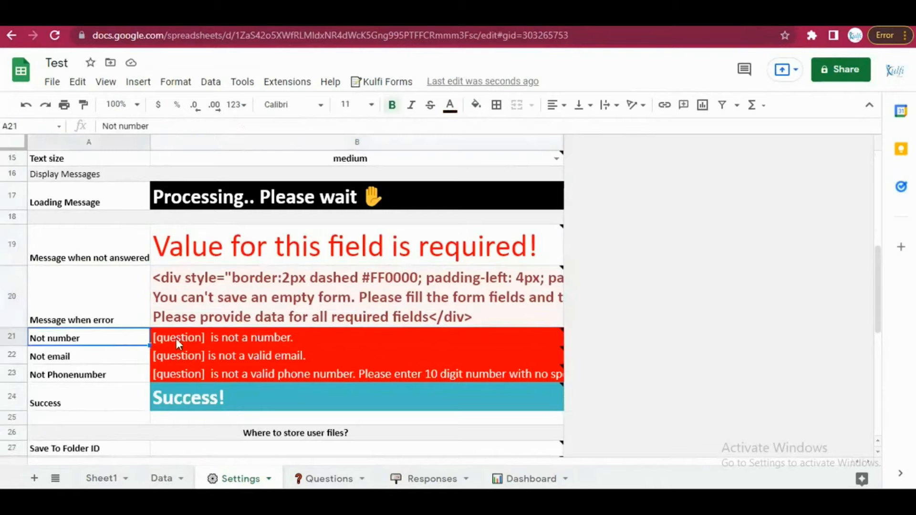
pyautogui.moveTo(243, 343)
pyautogui.moveTo(209, 340)
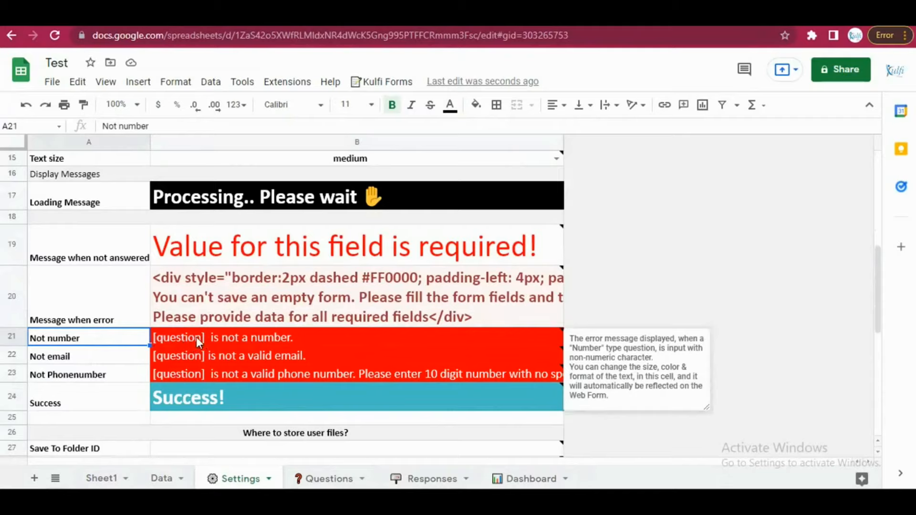
# Step: On the Questions sheet, add a Number question in row 17 with the question text "Enter a Number"
pyautogui.click(319, 477)
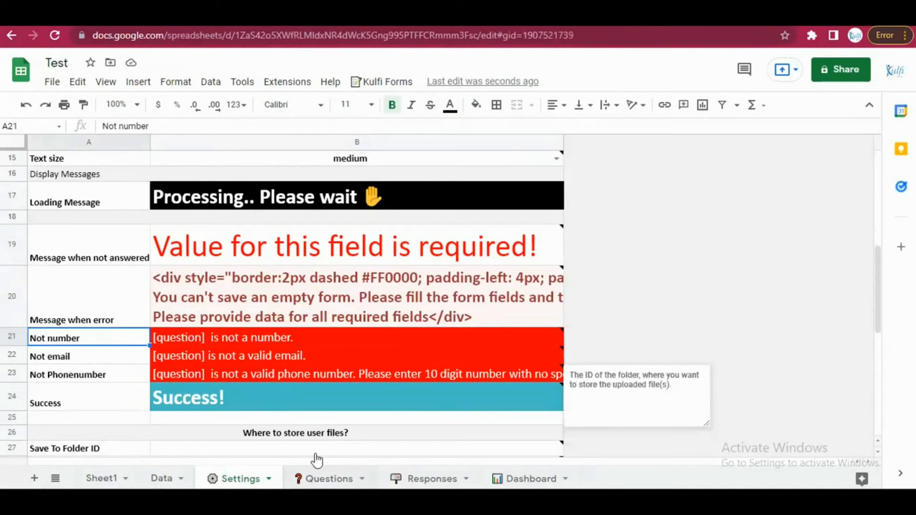
pyautogui.scroll(-3, 109, 363)
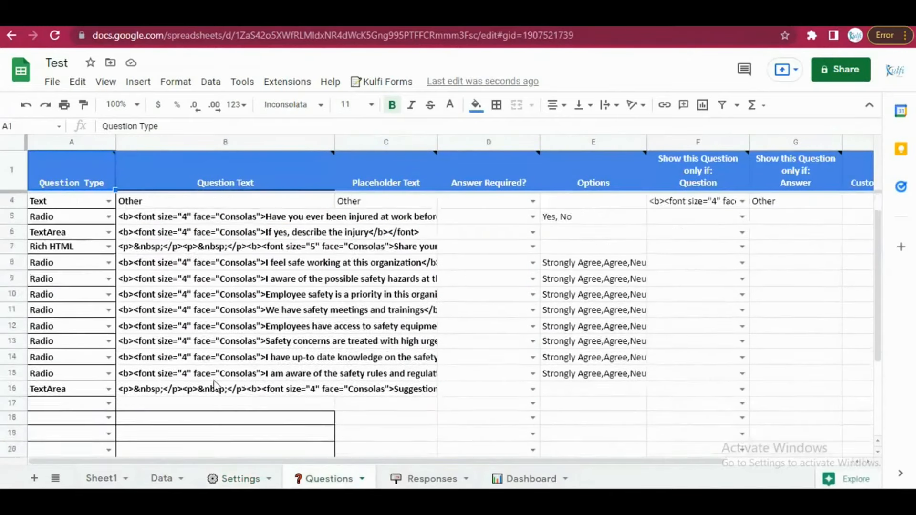
pyautogui.click(109, 343)
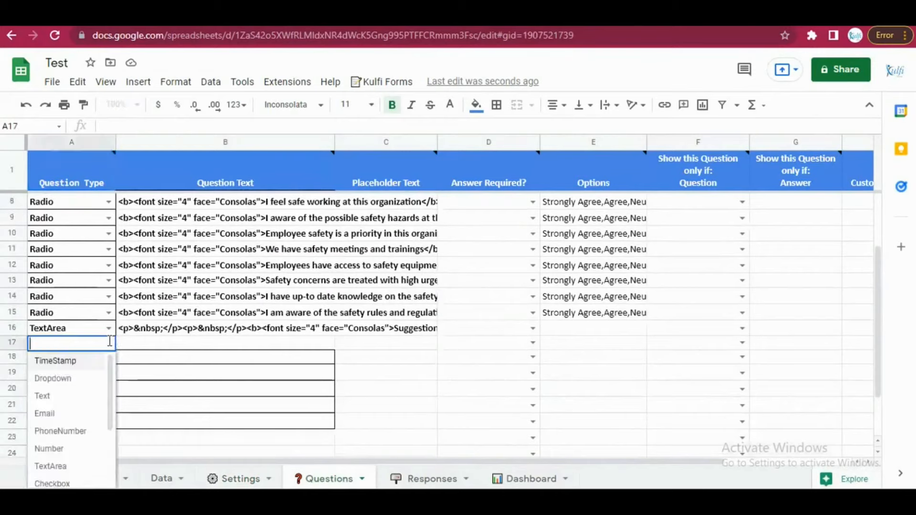
pyautogui.click(61, 450)
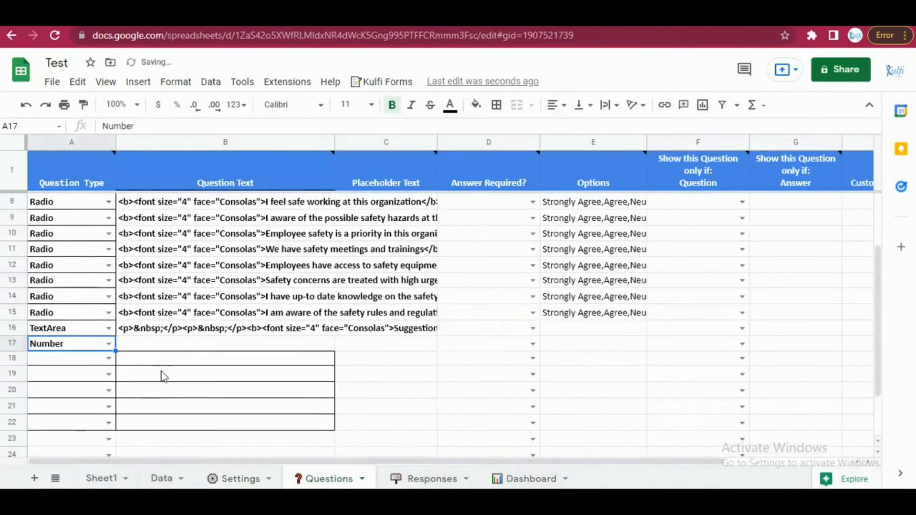
pyautogui.click(173, 345)
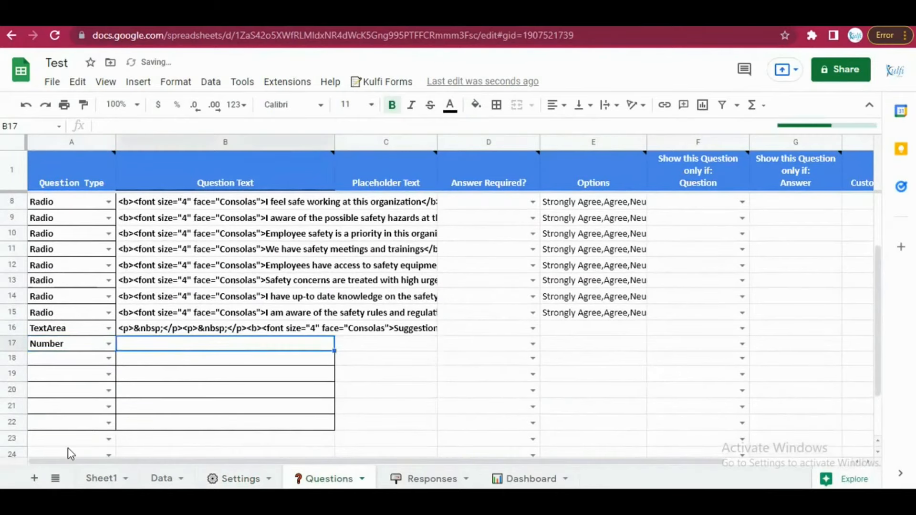
pyautogui.write('Enter')
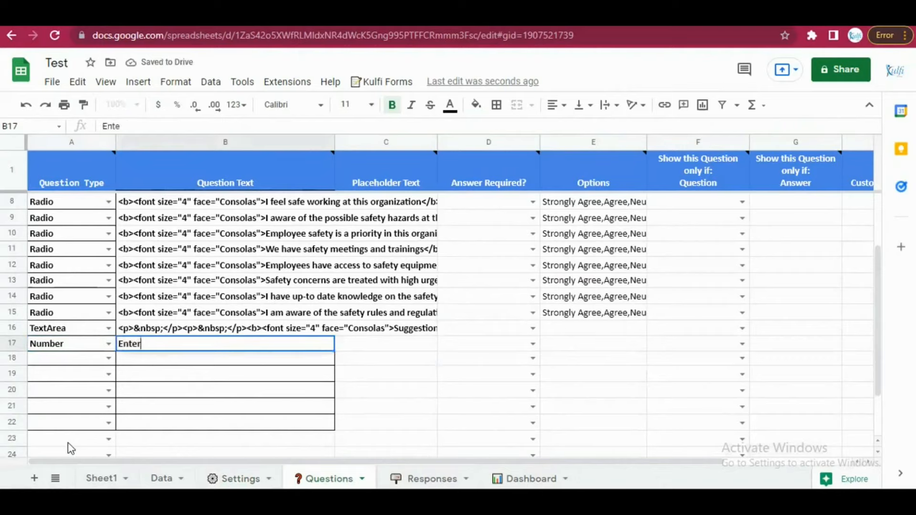
pyautogui.write(' a Number')
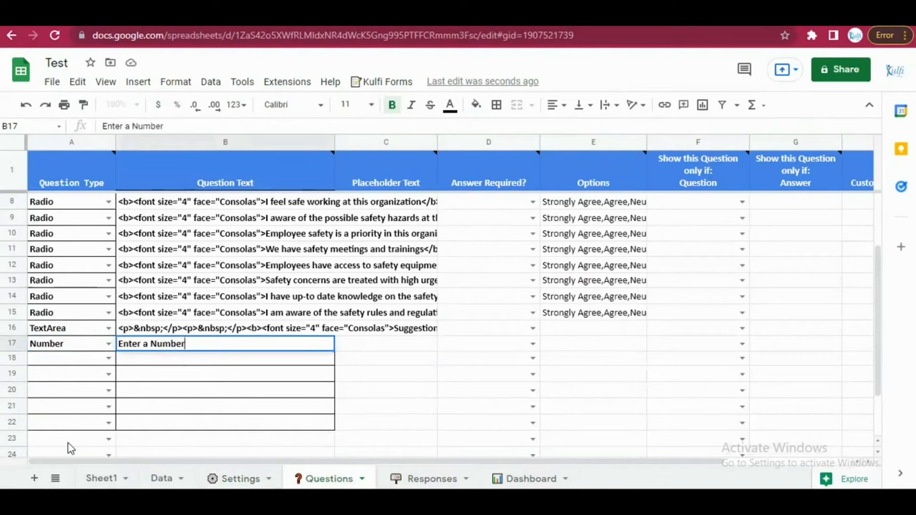
pyautogui.press('Tab')
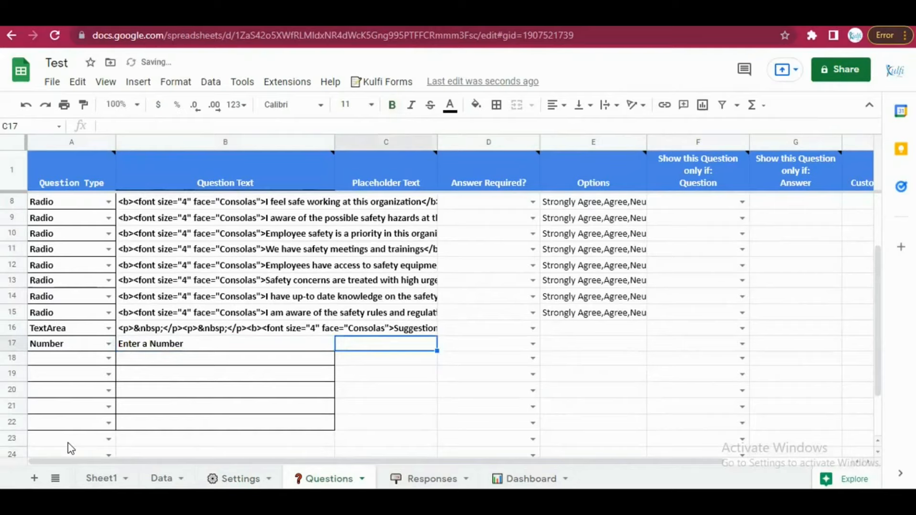
# Step: Give the "Enter a Number" question the placeholder text 123-123-123 and set its Answer Required value to Yes
pyautogui.write('12')
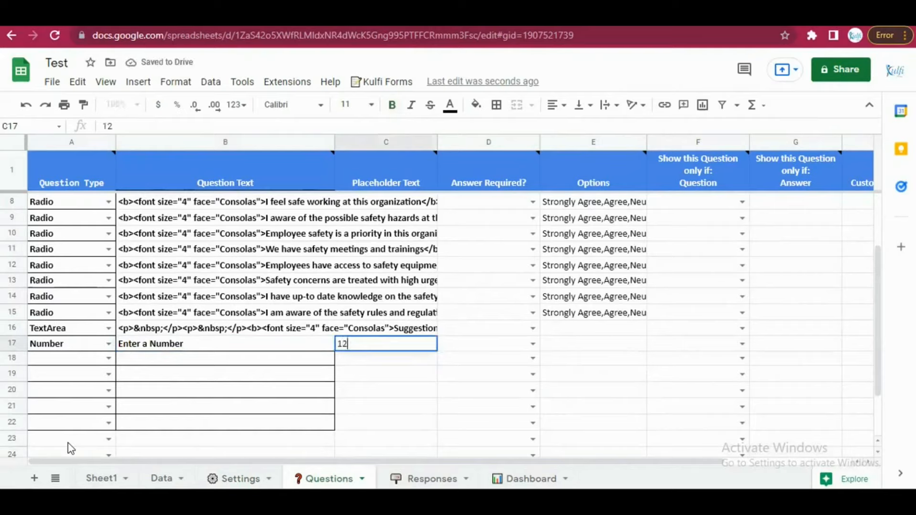
pyautogui.write('3-')
pyautogui.press('BackSpace')
pyautogui.write('3-123-123')
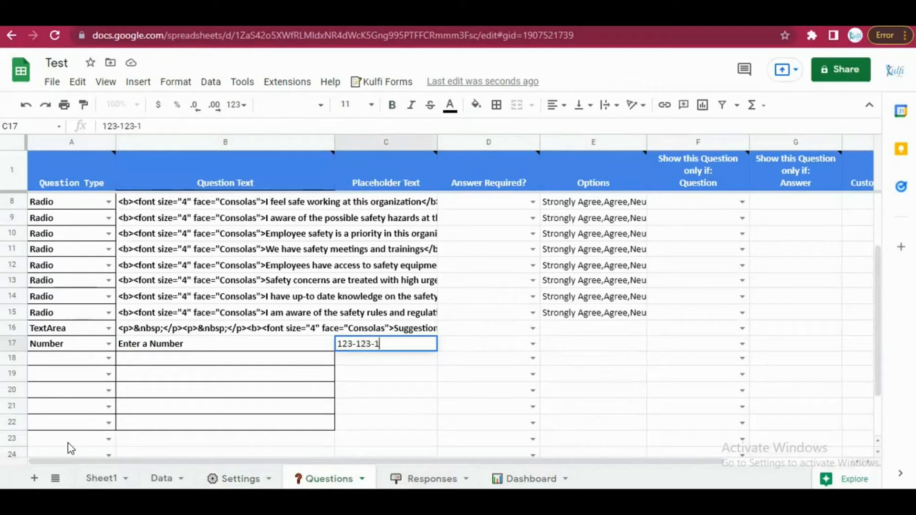
pyautogui.press('Return')
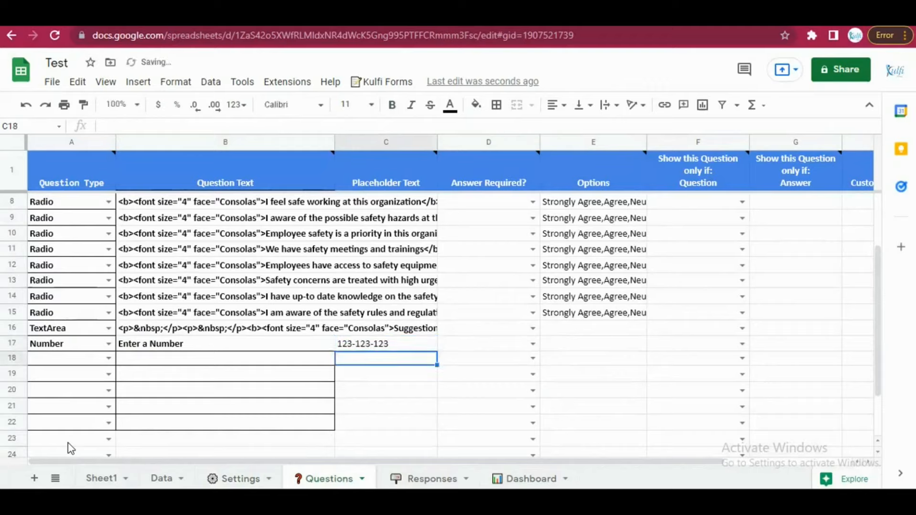
pyautogui.click(531, 343)
pyautogui.click(499, 361)
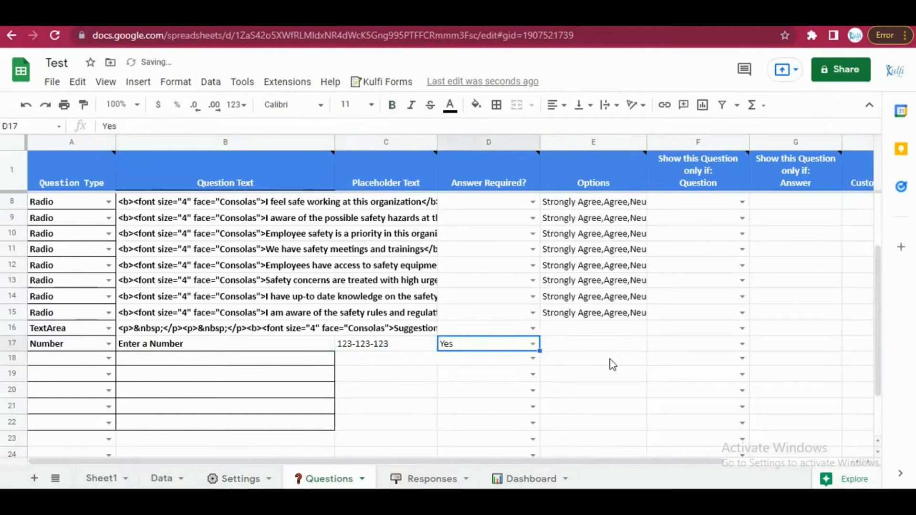
pyautogui.hscroll(3, 687, 336)
pyautogui.hscroll(-3, 687, 337)
pyautogui.hscroll(1, 814, 234)
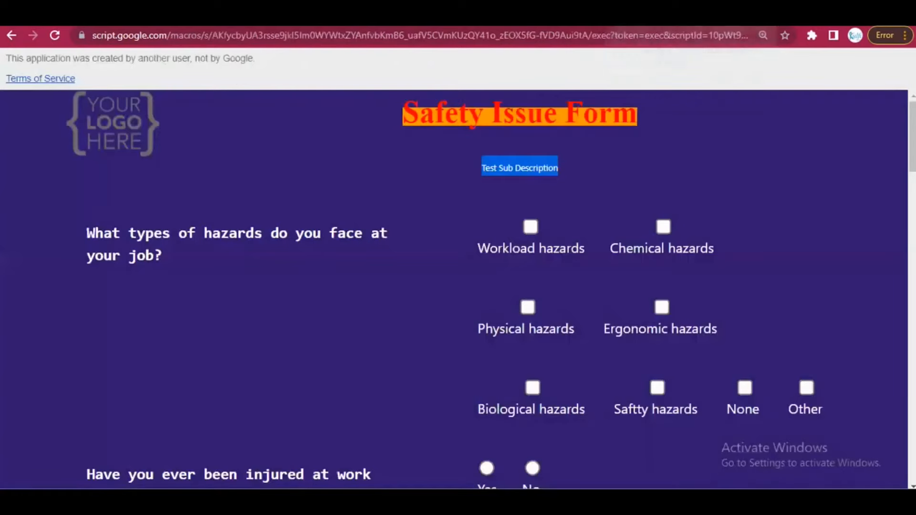
# Step: Reload the web form, submit "asfas" in the Enter a Number field, and compare the validation message with the question text
pyautogui.click(55, 35)
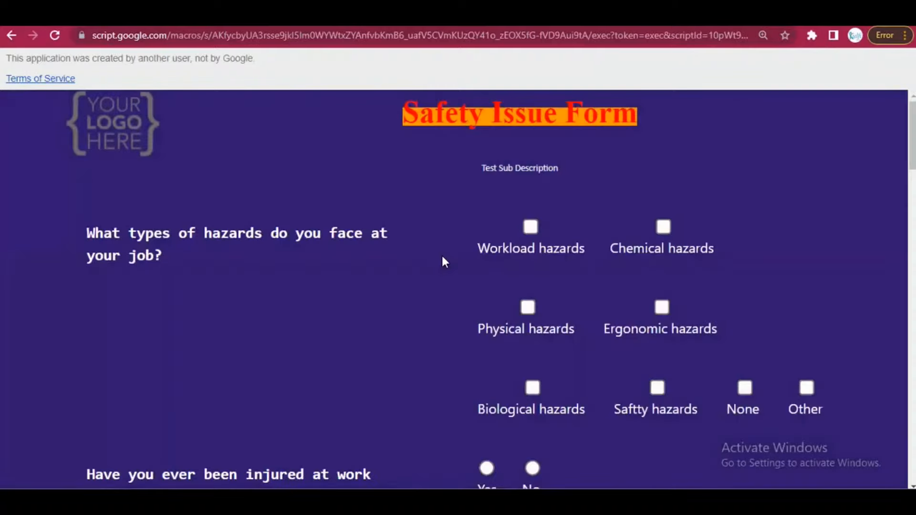
pyautogui.scroll(-20, 440, 256)
pyautogui.scroll(-1, 439, 258)
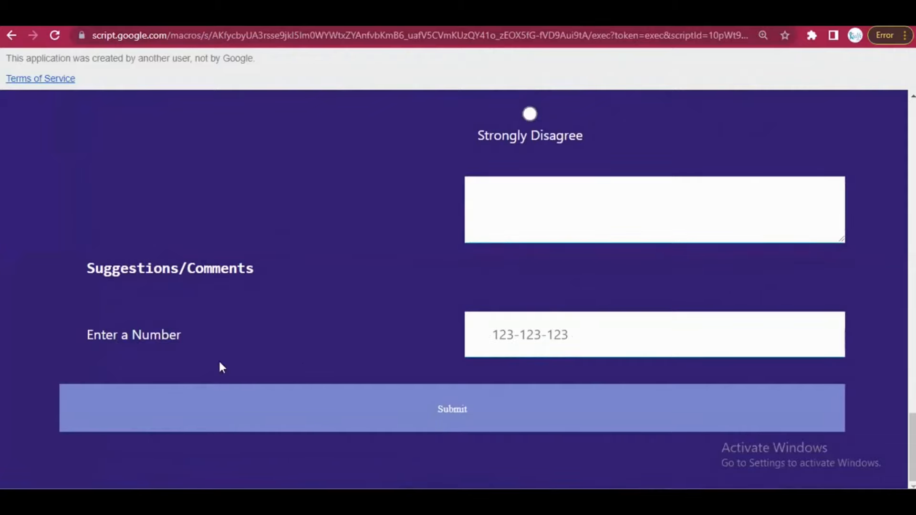
pyautogui.write('asfas')
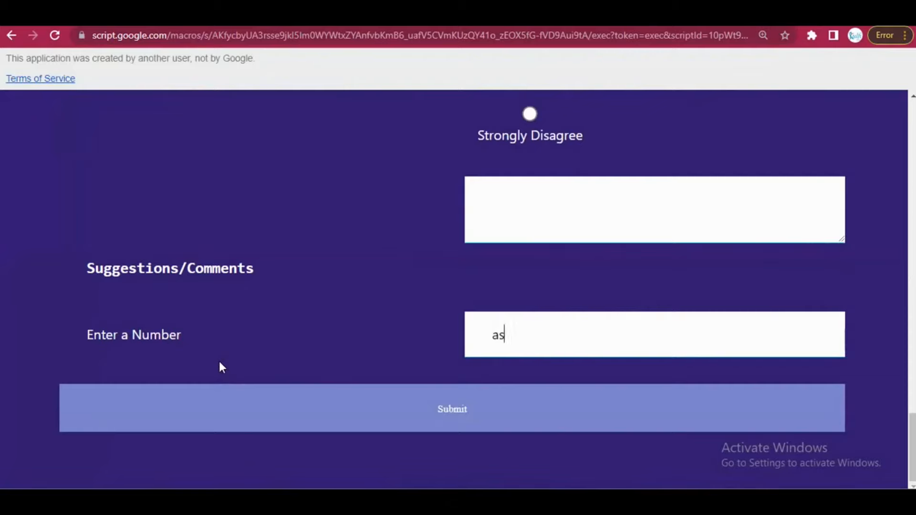
pyautogui.click(264, 408)
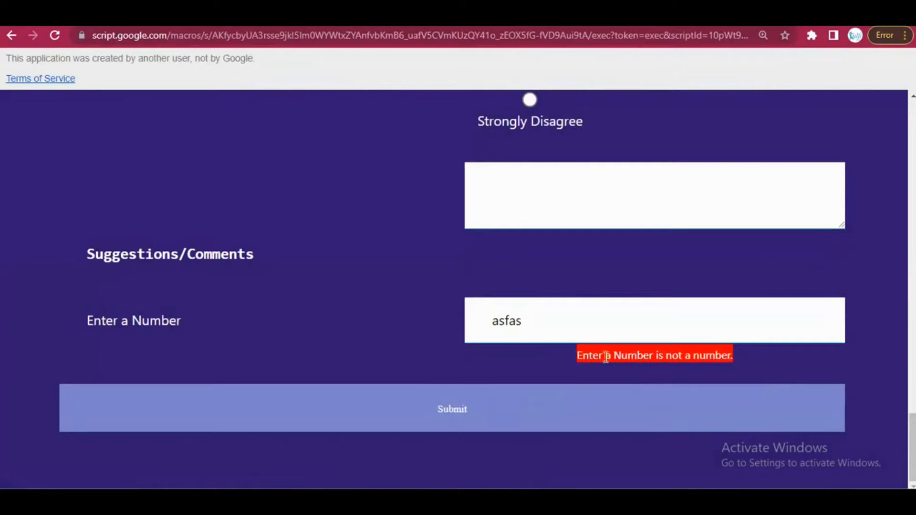
pyautogui.moveTo(575, 355); pyautogui.dragTo(653, 358)
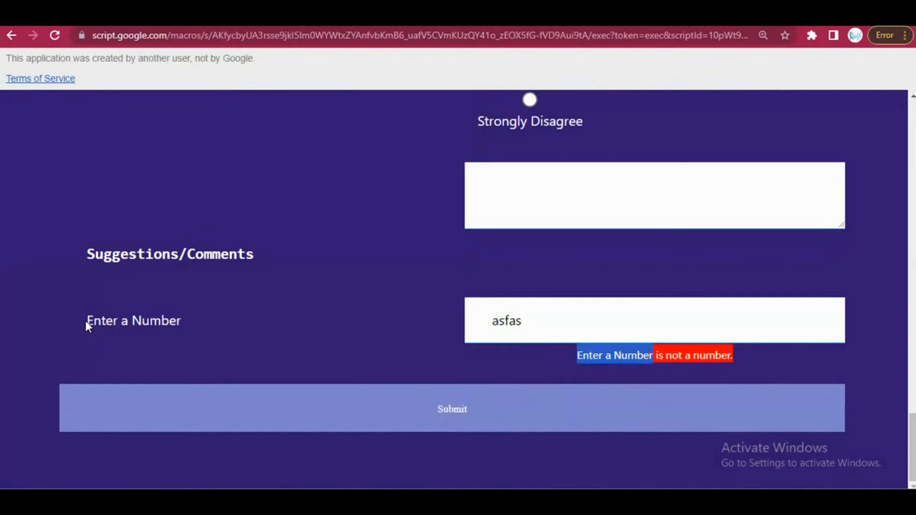
pyautogui.moveTo(87, 322); pyautogui.dragTo(149, 323)
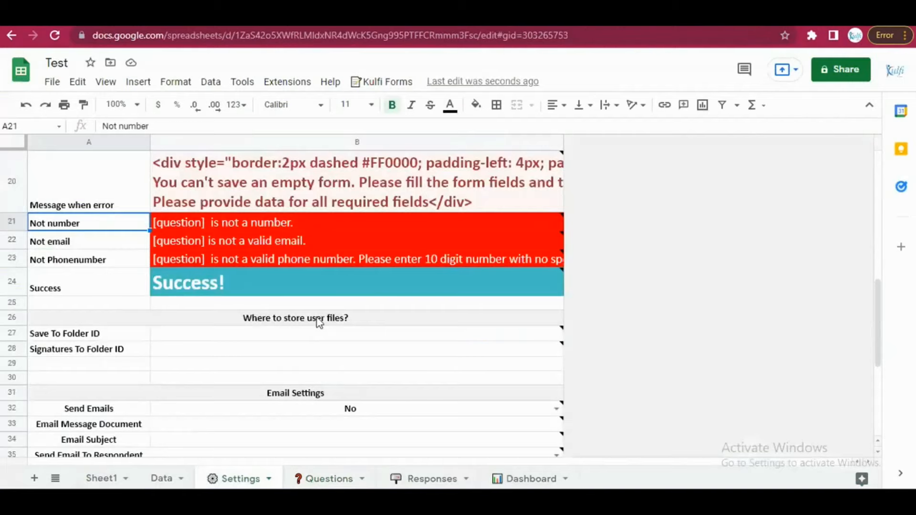
# Step: Return to the Settings sheet, open the Kulfi Forms preferences, and examine the Save To Folder ID and Signatures To Folder ID settings
pyautogui.click(316, 318)
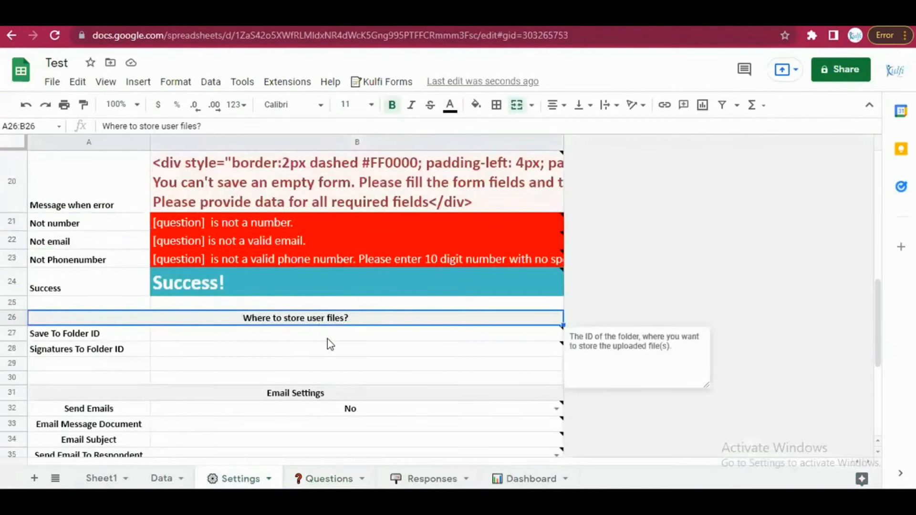
pyautogui.click(287, 81)
pyautogui.moveTo(382, 216)
pyautogui.click(525, 244)
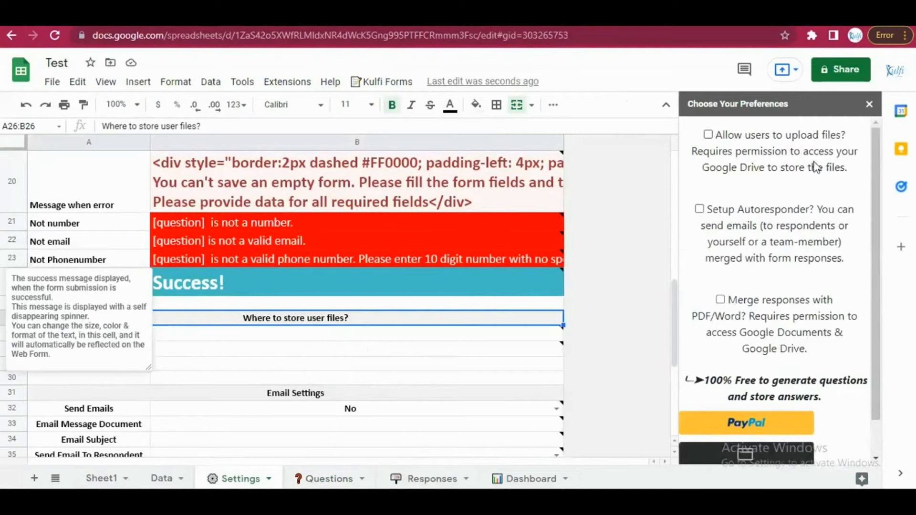
pyautogui.click(283, 346)
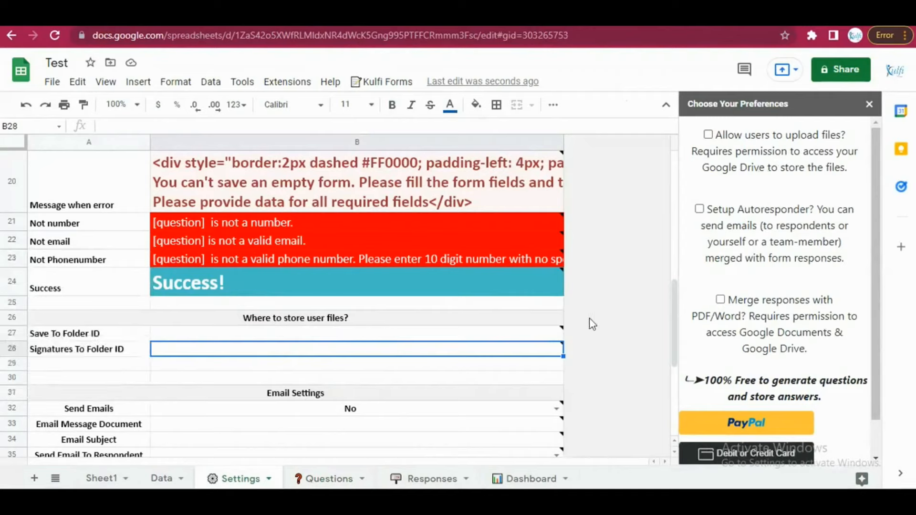
pyautogui.click(82, 336)
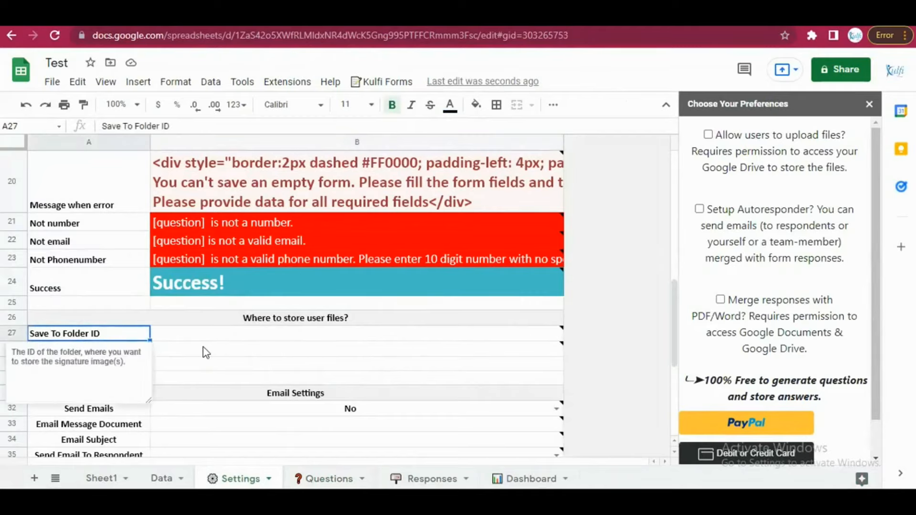
# Step: Set Send Emails to Yes in the Email Settings section
pyautogui.scroll(-3, 202, 351)
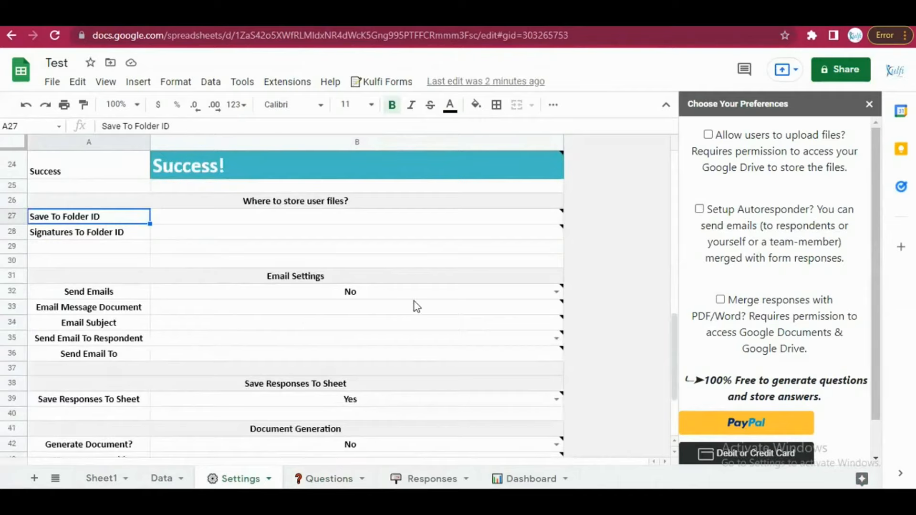
pyautogui.click(313, 276)
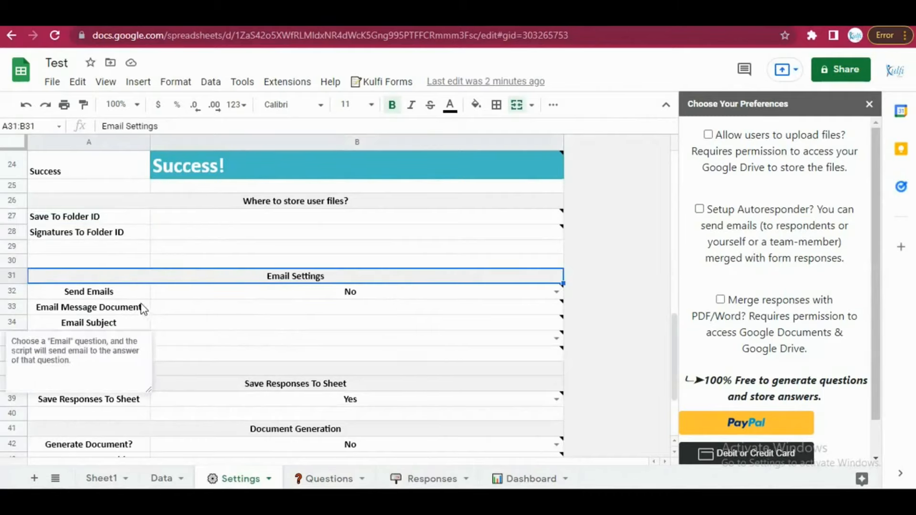
pyautogui.click(323, 292)
pyautogui.click(556, 292)
pyautogui.click(334, 310)
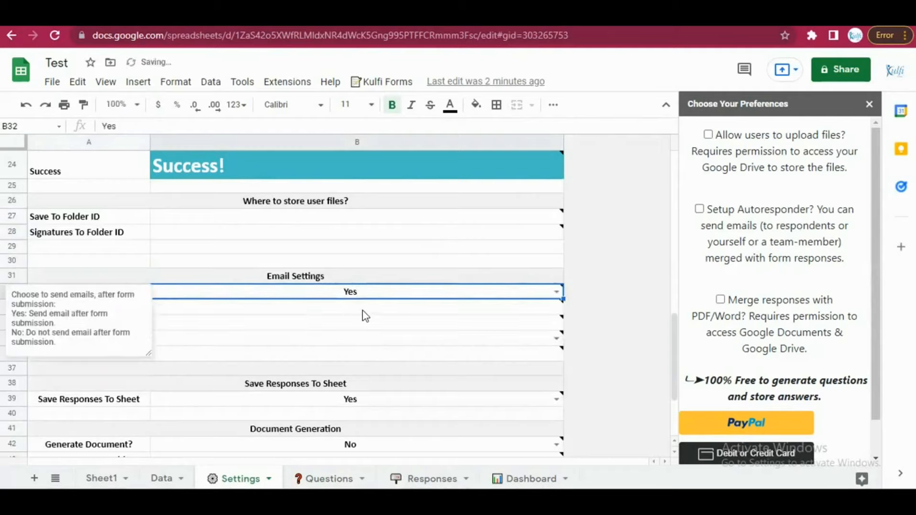
pyautogui.press('Up')
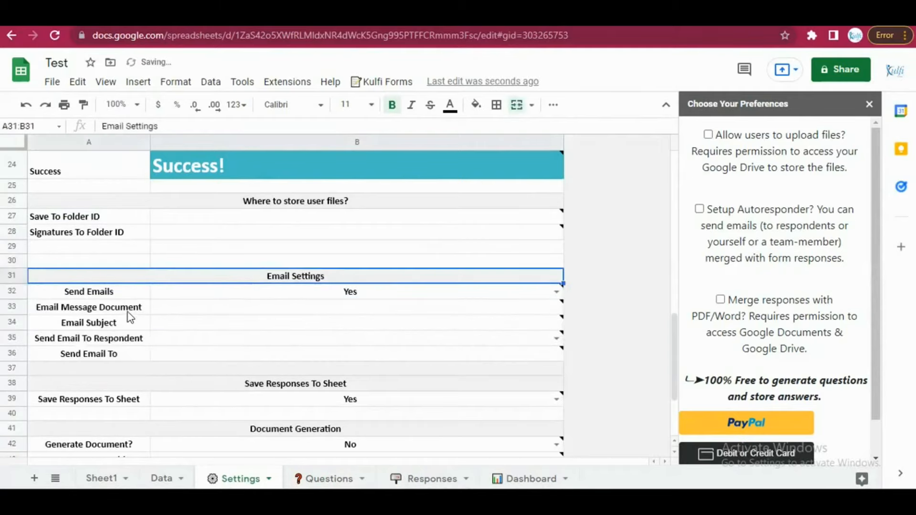
# Step: Read the notes for the Email Message Document and Email Subject settings
pyautogui.click(129, 310)
pyautogui.click(248, 315)
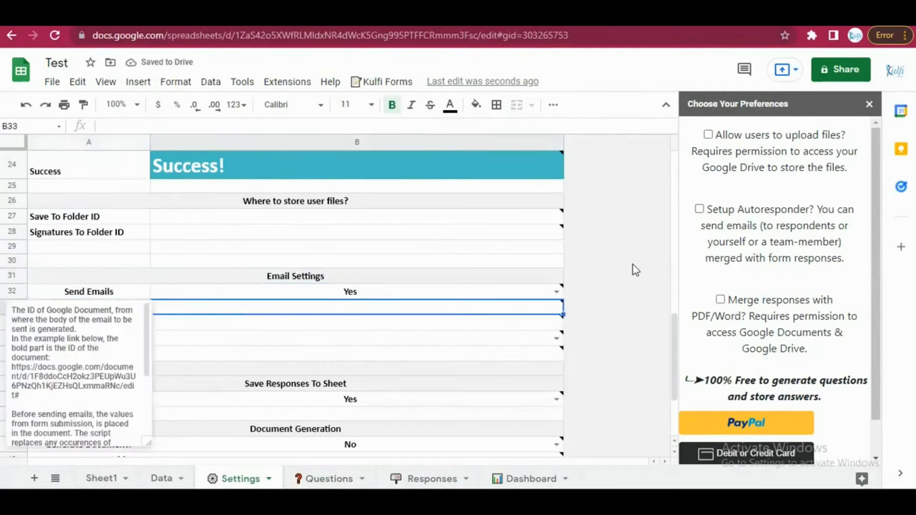
pyautogui.press('Up')
pyautogui.press('Up')
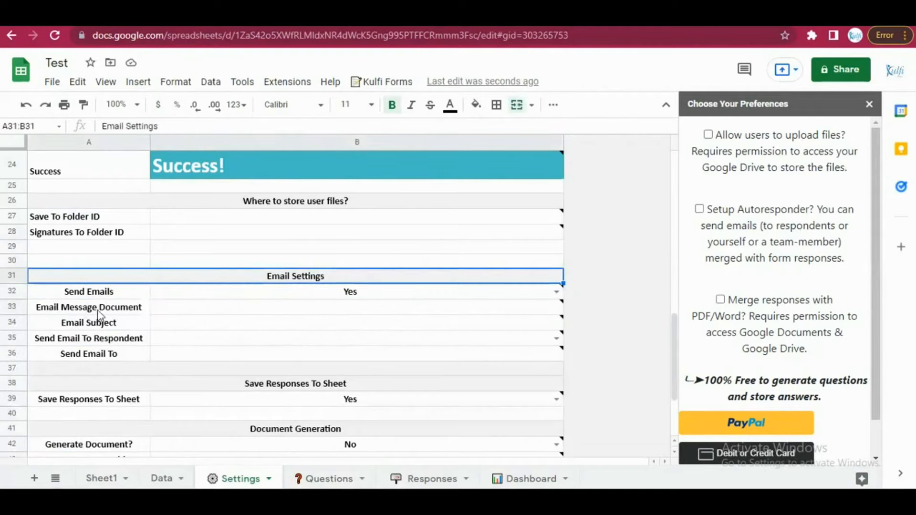
pyautogui.click(201, 308)
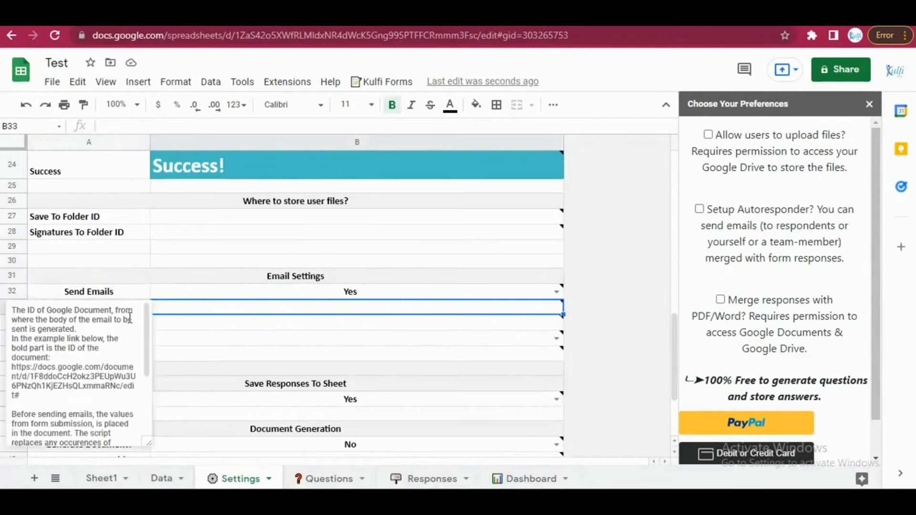
pyautogui.click(244, 325)
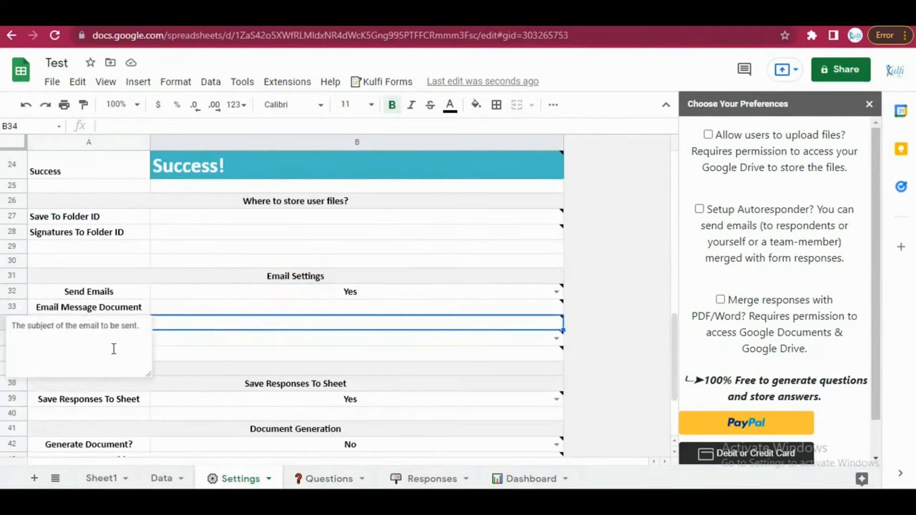
# Step: Read the note for the Send Email To Respondent setting and look through the questions it offers
pyautogui.click(341, 343)
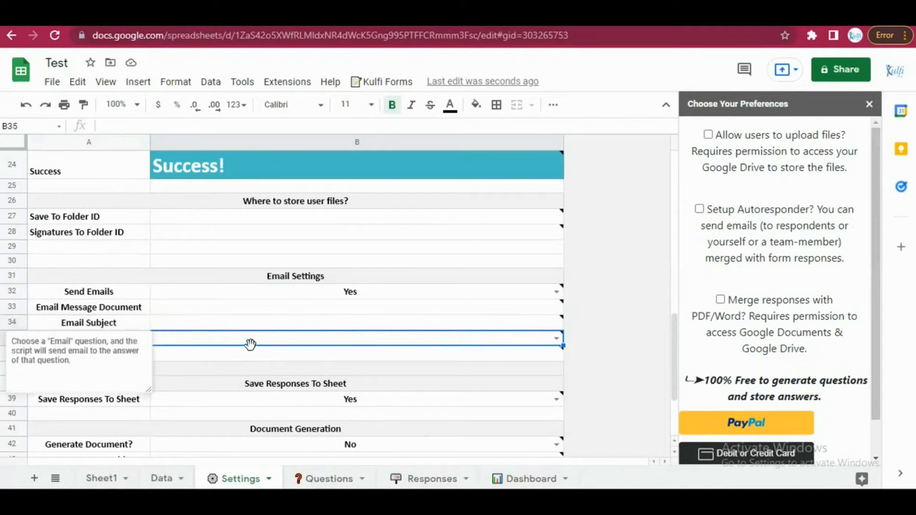
pyautogui.click(109, 341)
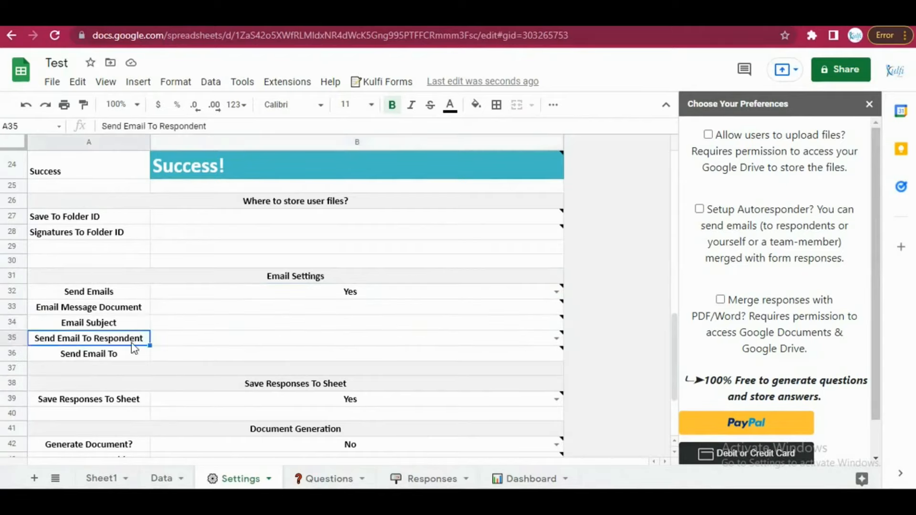
pyautogui.click(556, 338)
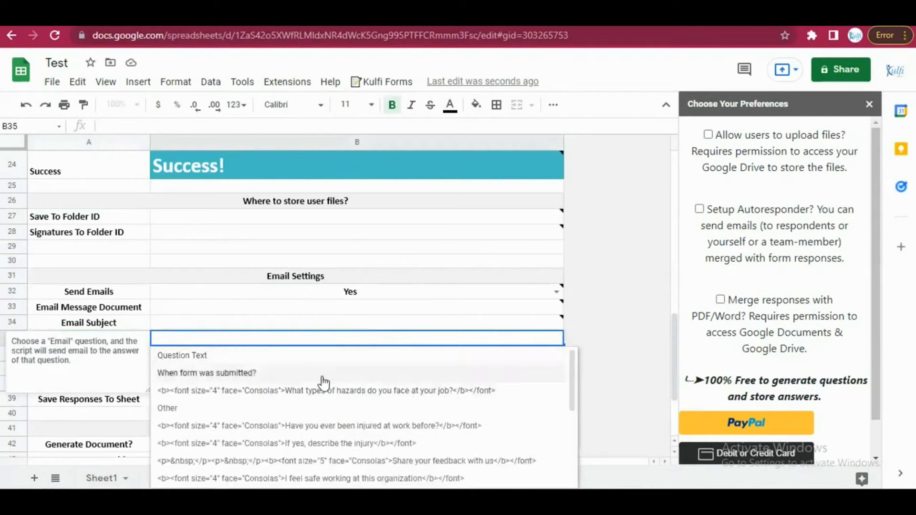
pyautogui.scroll(-2, 317, 382)
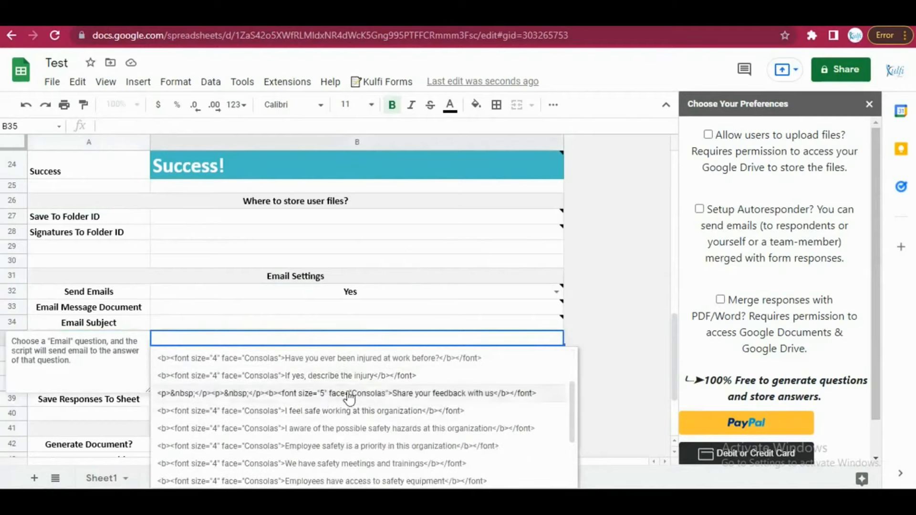
pyautogui.scroll(2, 334, 401)
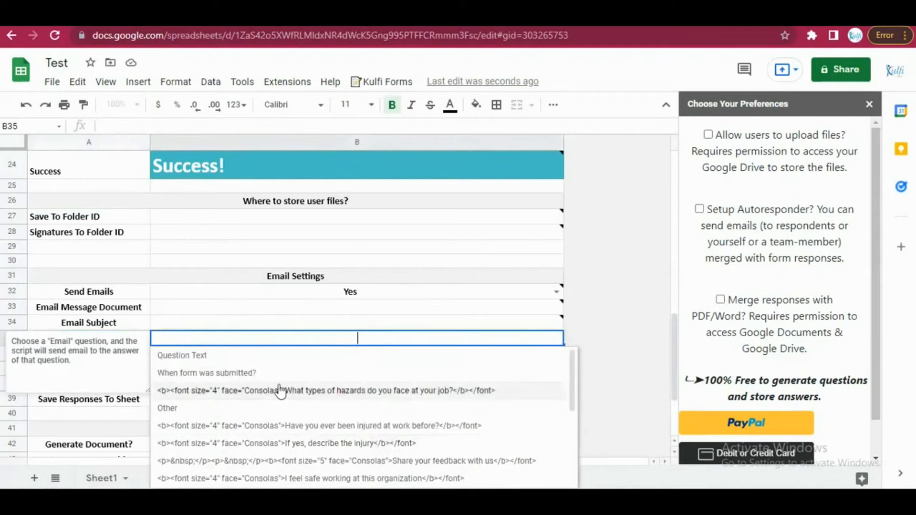
pyautogui.click(415, 278)
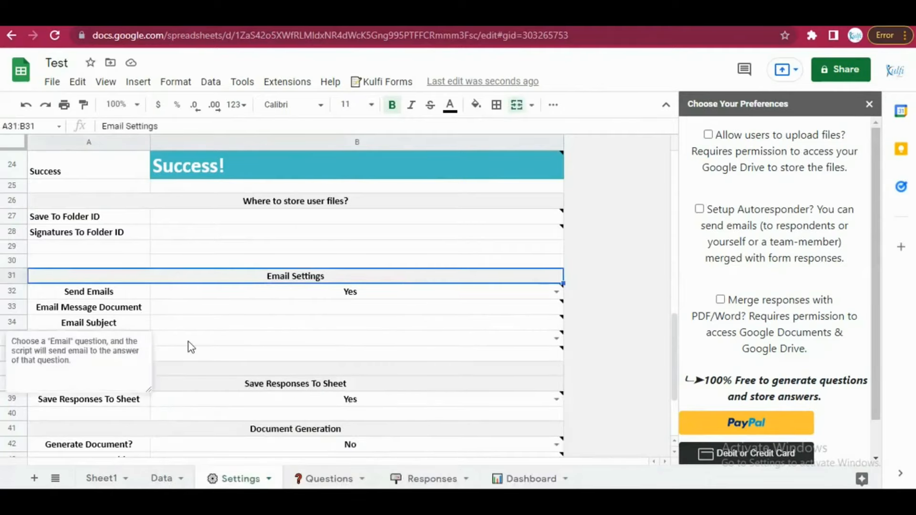
pyautogui.click(557, 293)
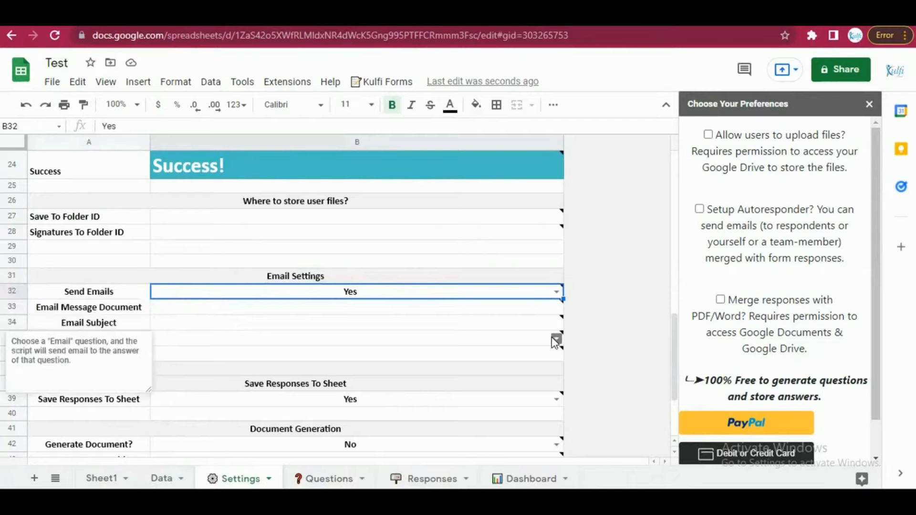
pyautogui.click(555, 337)
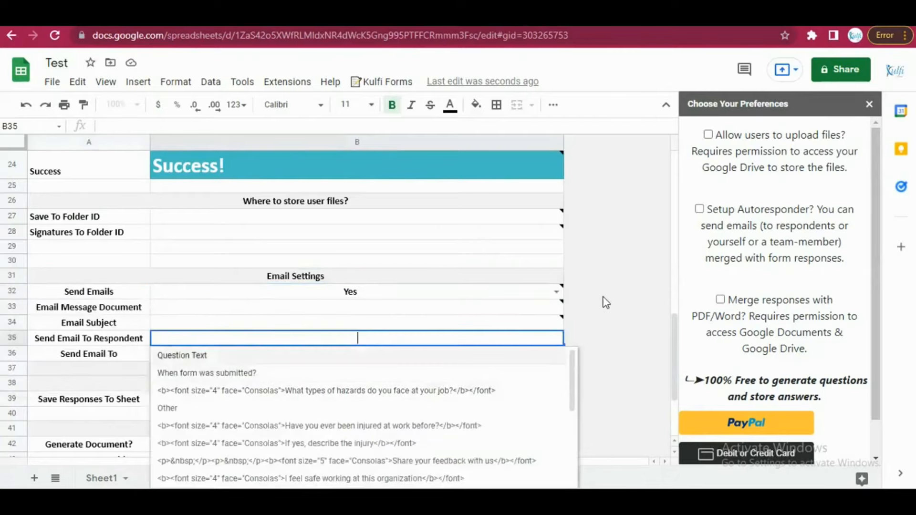
pyautogui.press('Escape')
pyautogui.click(165, 340)
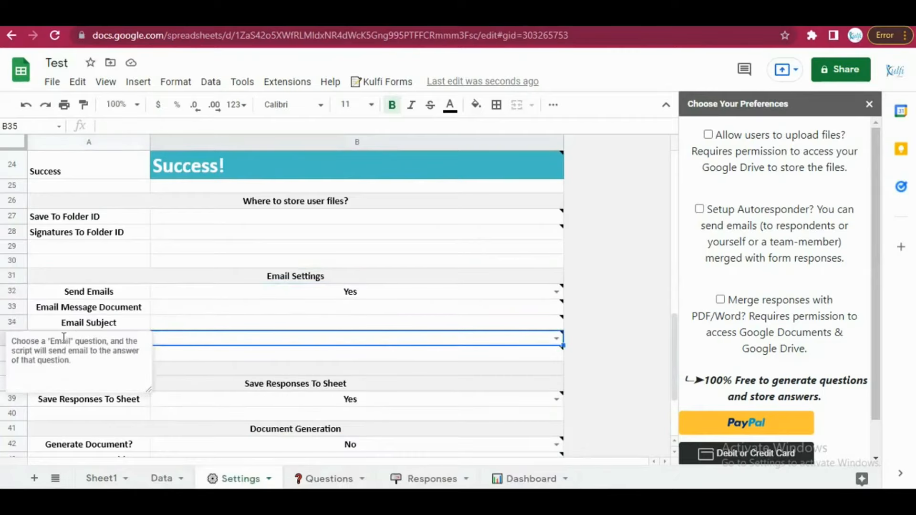
# Step: Read the note for the Send Email To setting and review the other Email Settings rows
pyautogui.click(93, 325)
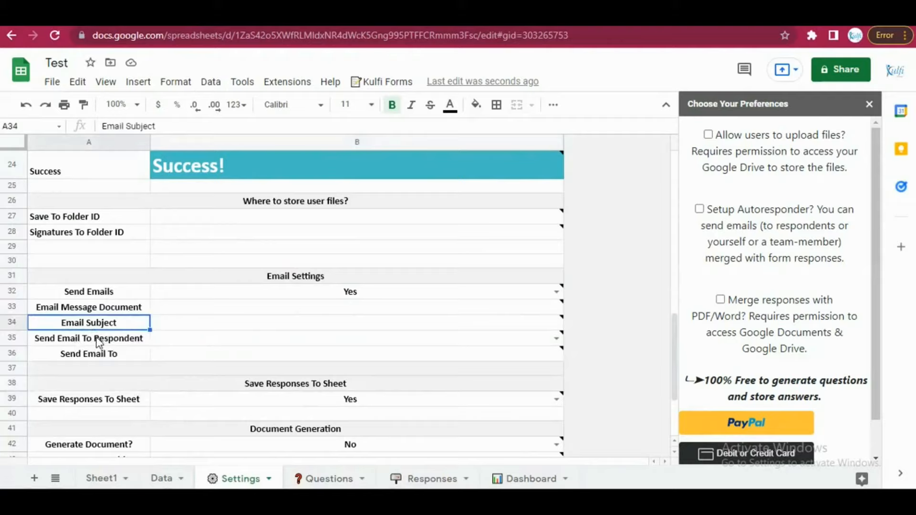
pyautogui.click(111, 357)
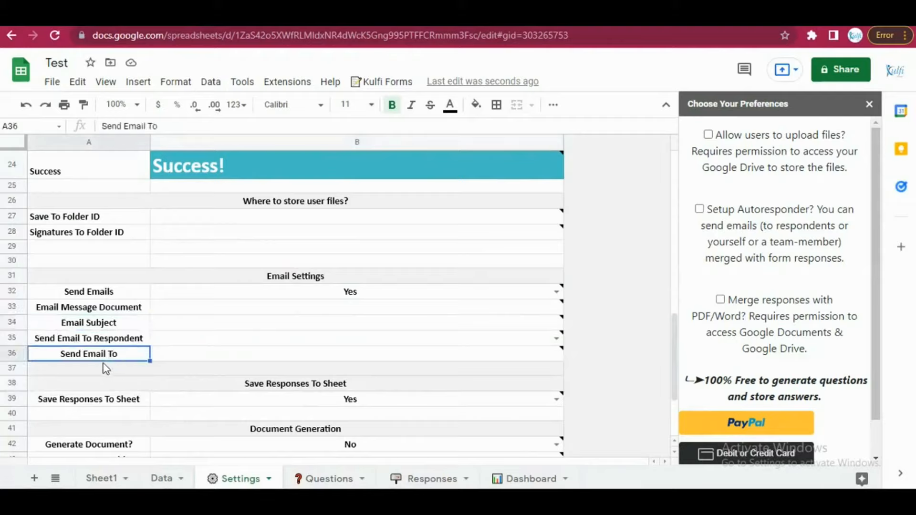
pyautogui.moveTo(182, 356)
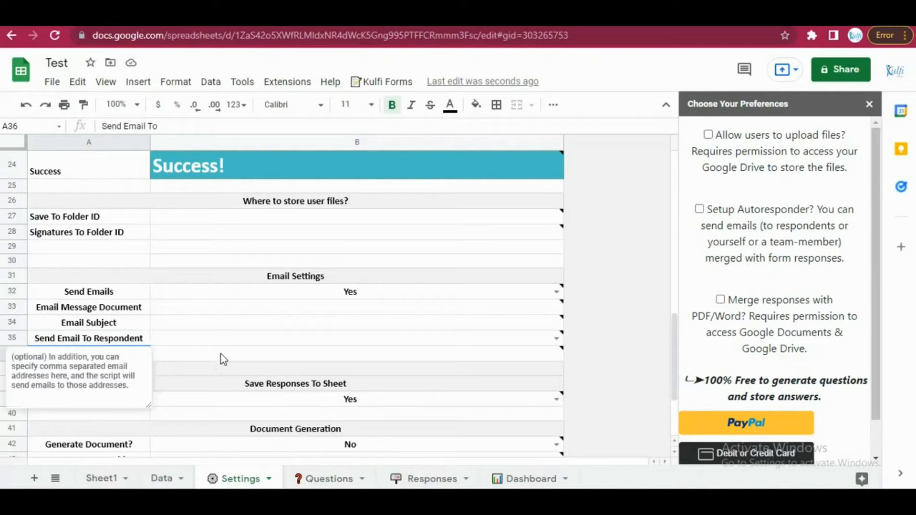
pyautogui.press('Up')
pyautogui.press('Up')
pyautogui.press('Up')
pyautogui.press('Up')
pyautogui.press('Right')
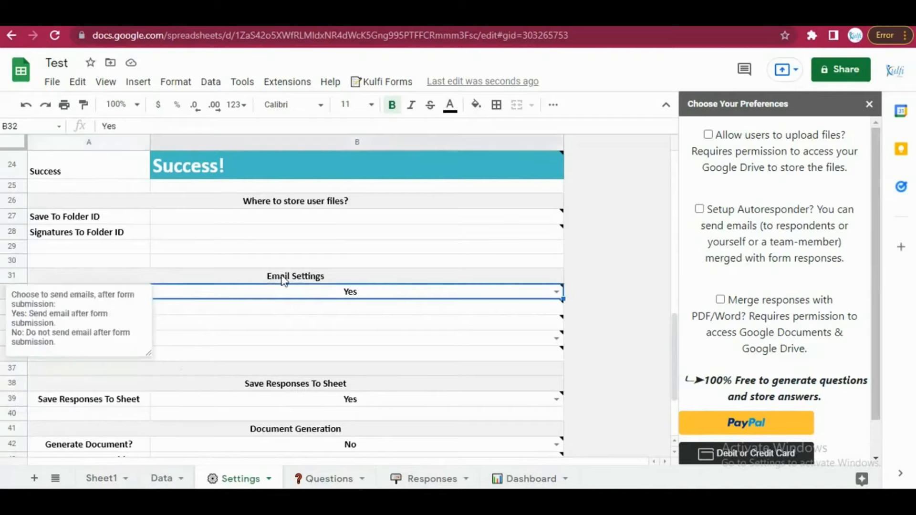
pyautogui.press('Up')
pyautogui.scroll(-1, 568, 313)
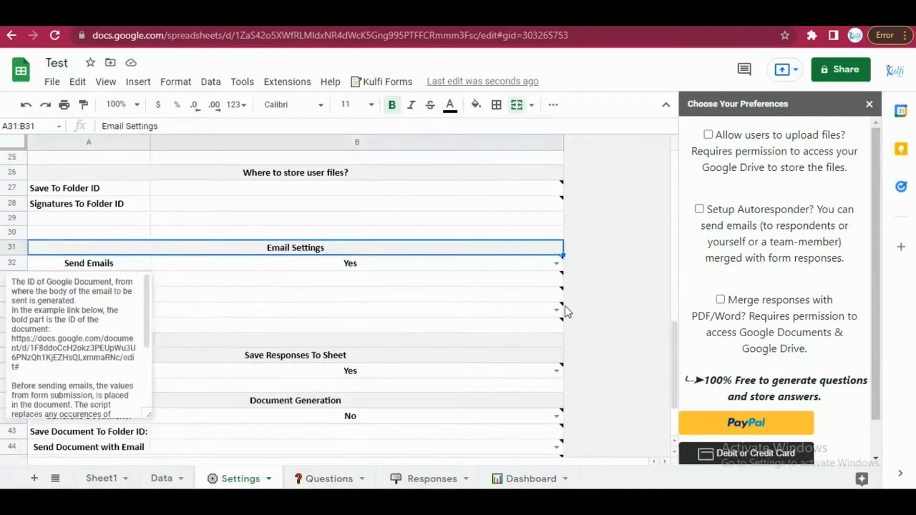
pyautogui.click(198, 329)
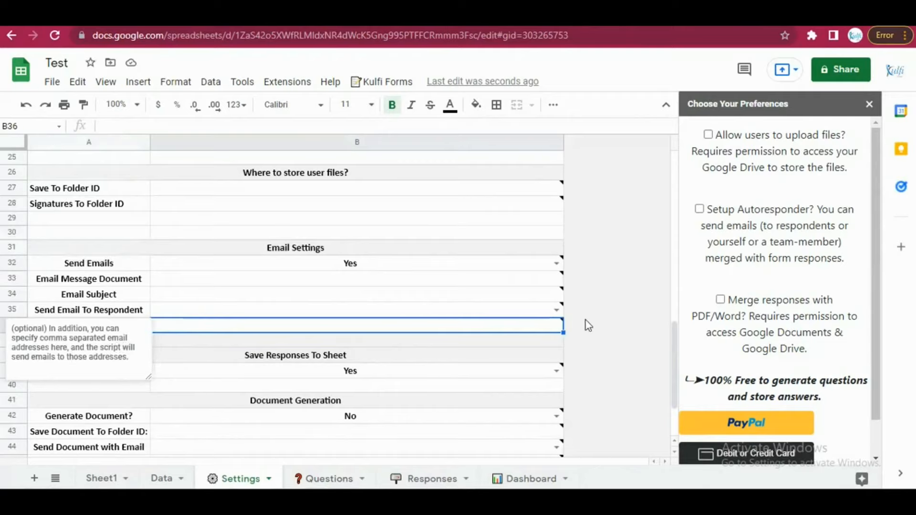
pyautogui.press('Up')
pyautogui.scroll(-1, 536, 344)
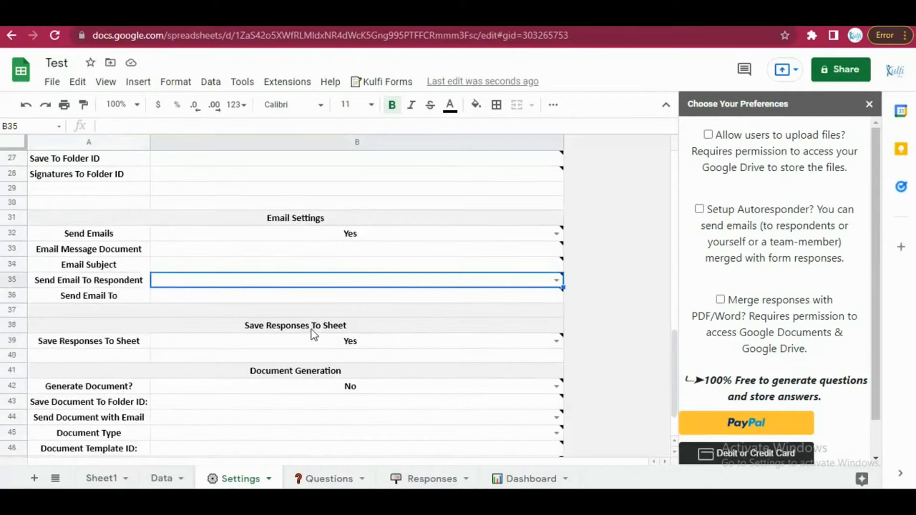
# Step: Examine the Save Responses To Sheet setting, check the Responses sheet it refers to, and return to the Settings sheet
pyautogui.click(312, 329)
pyautogui.click(316, 345)
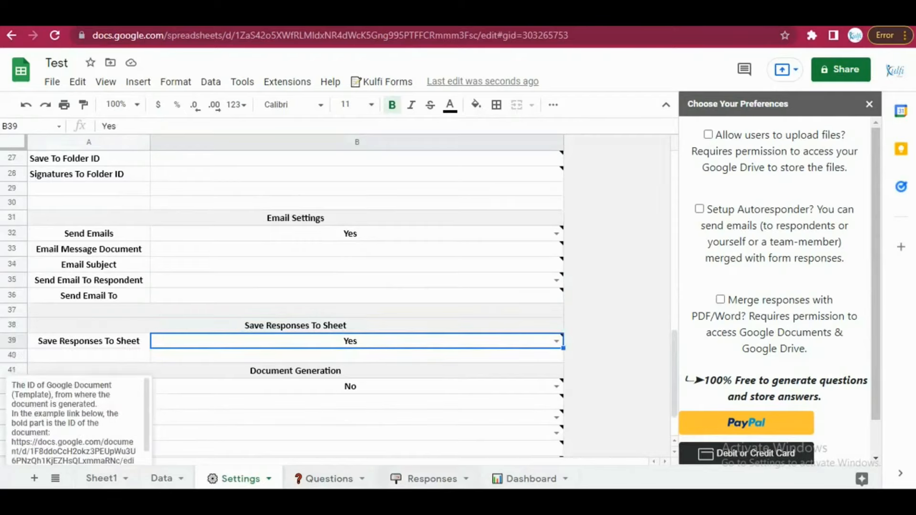
pyautogui.click(427, 479)
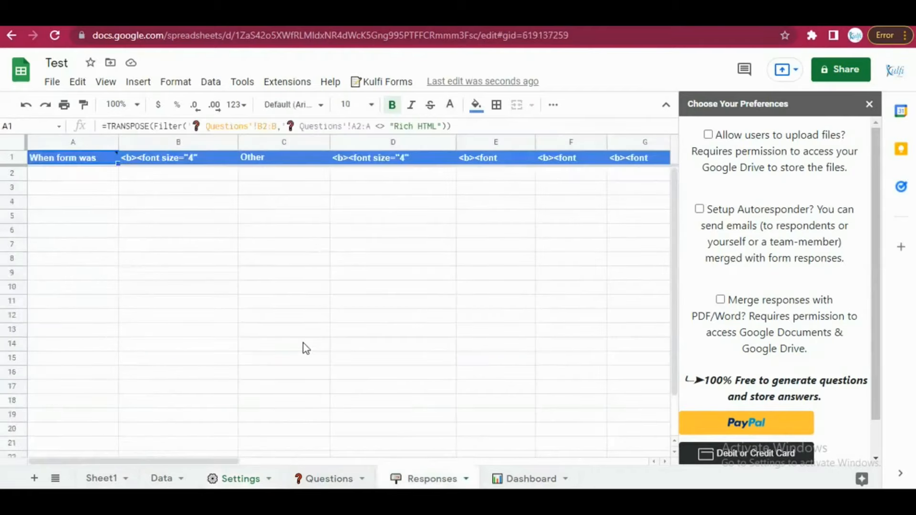
pyautogui.click(239, 479)
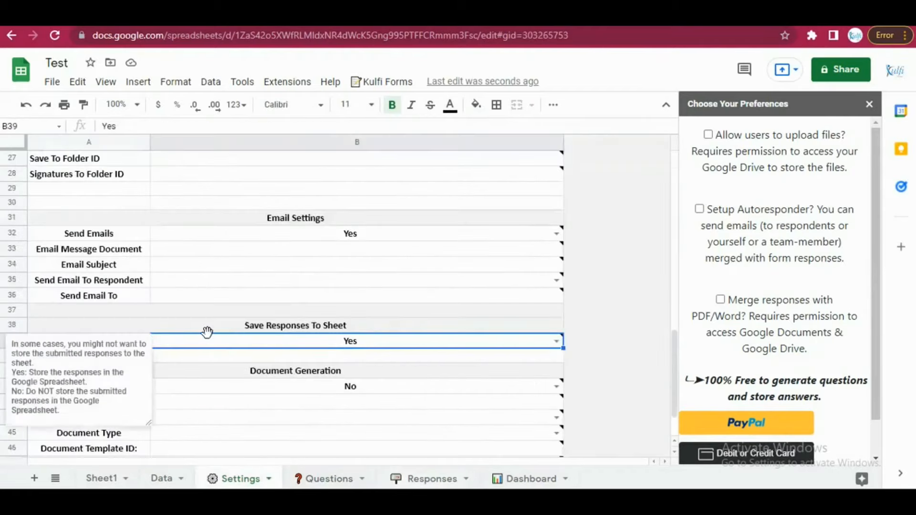
# Step: Set Save Responses To Sheet to No
pyautogui.click(557, 341)
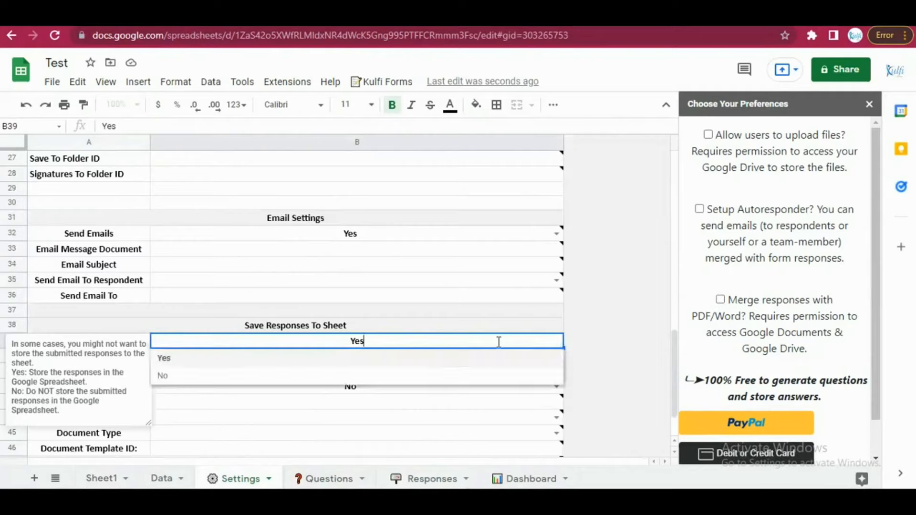
pyautogui.click(416, 377)
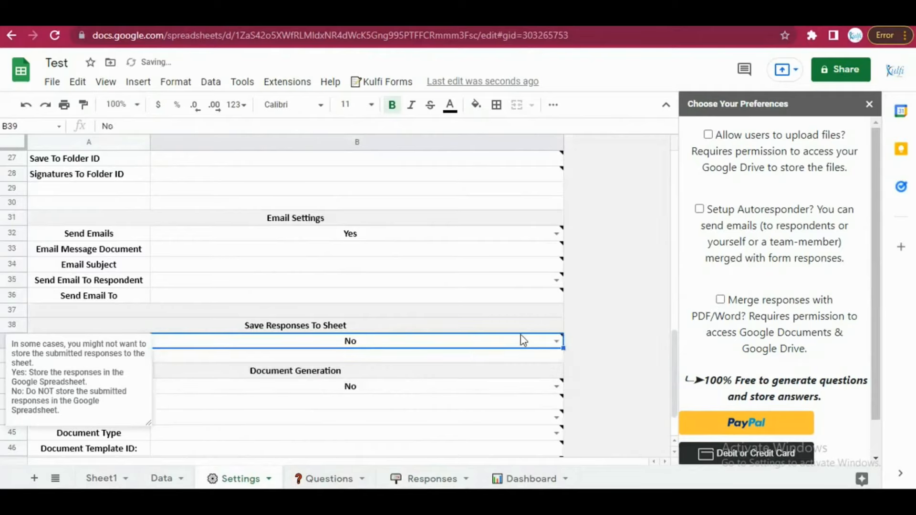
pyautogui.click(599, 314)
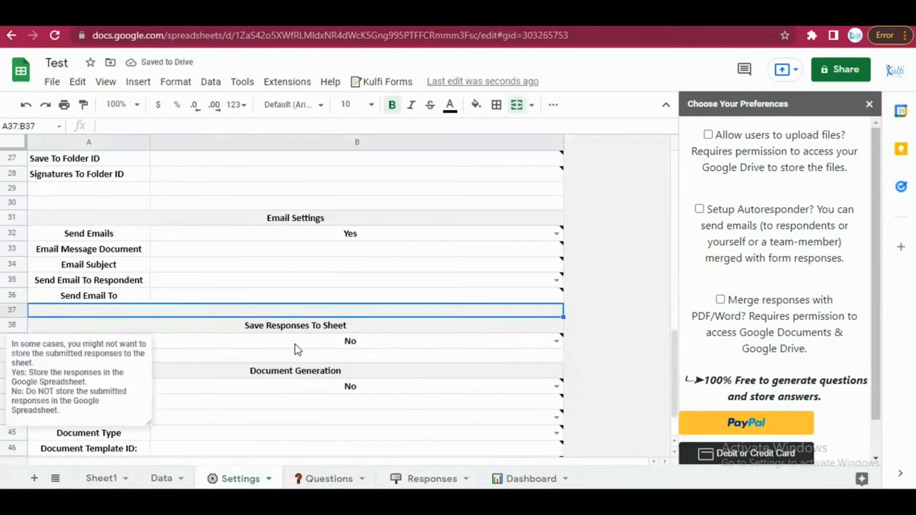
pyautogui.click(319, 236)
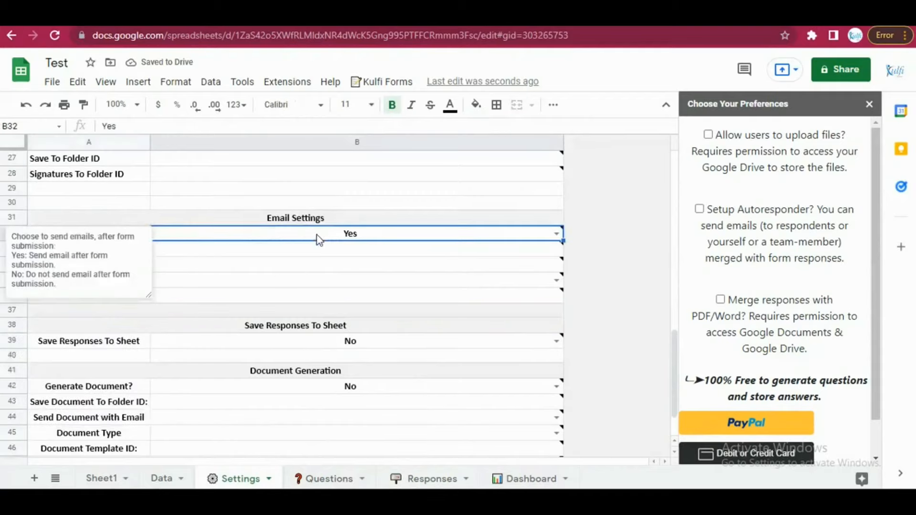
pyautogui.click(296, 342)
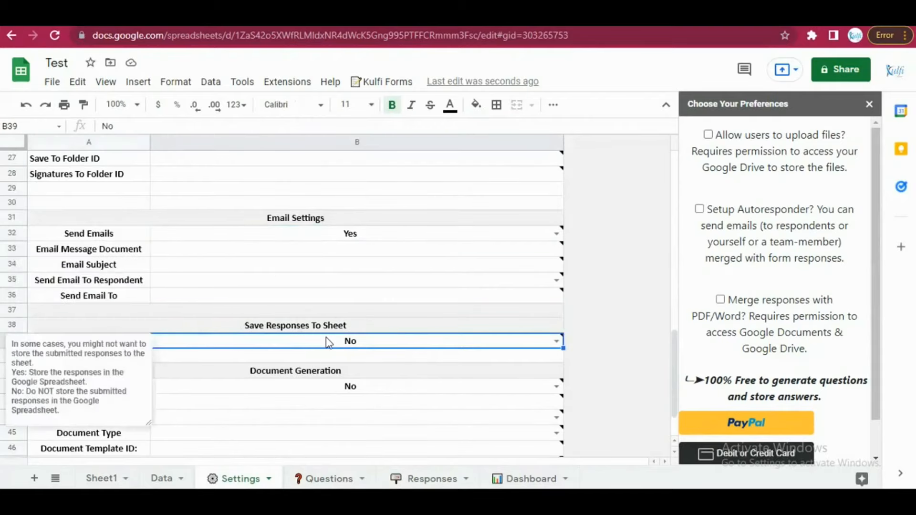
# Step: Examine the Document Generation section and read the note for the Generate Document? setting
pyautogui.scroll(-1, 325, 341)
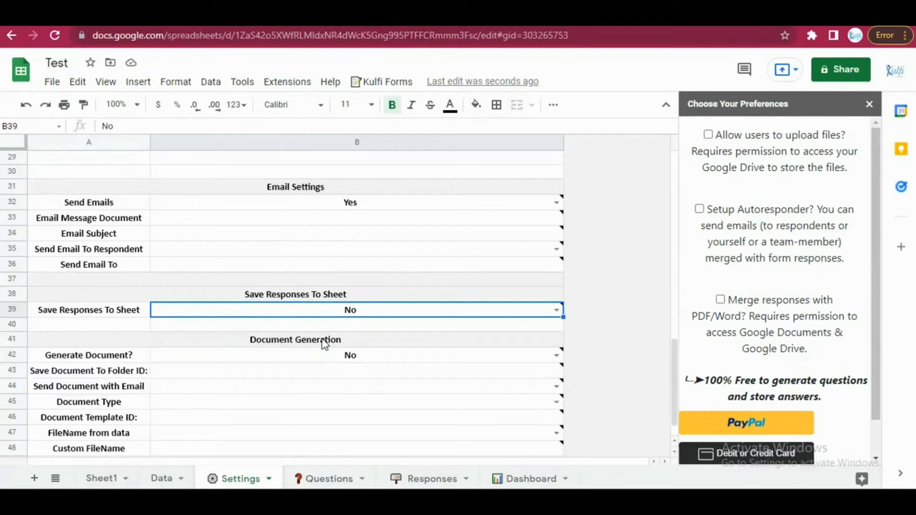
pyautogui.scroll(-1, 368, 351)
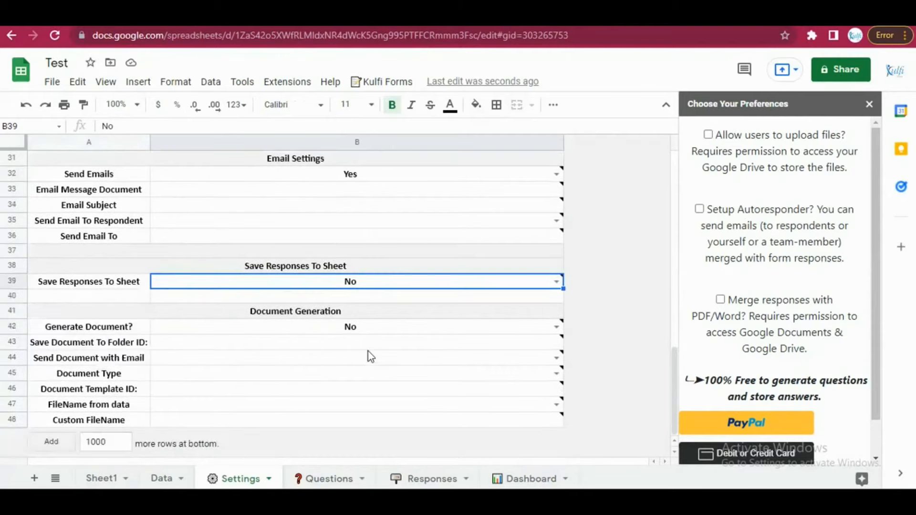
pyautogui.click(300, 316)
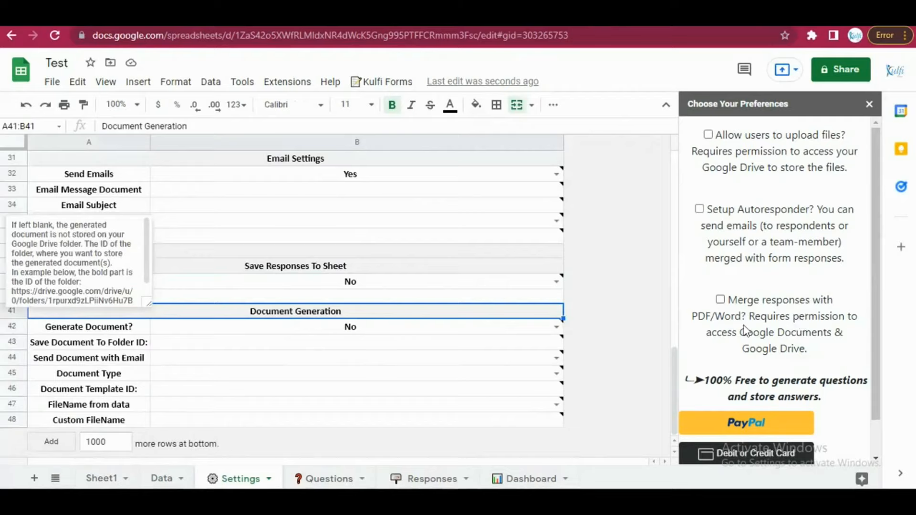
pyautogui.click(273, 329)
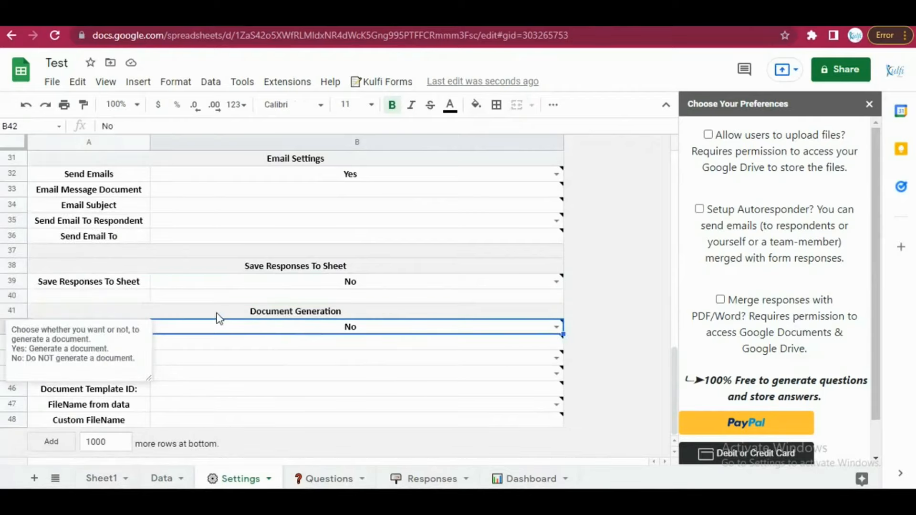
# Step: Review the whole Settings sheet from the form display options to document generation, including the Form Title note
pyautogui.scroll(10, 213, 353)
pyautogui.scroll(-5, 213, 353)
pyautogui.scroll(8, 213, 353)
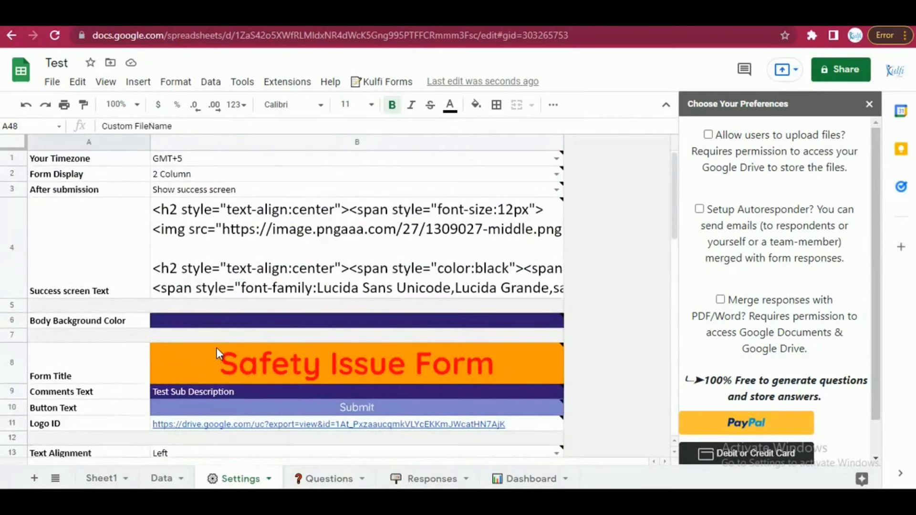
pyautogui.moveTo(248, 359)
pyautogui.scroll(-1, 248, 360)
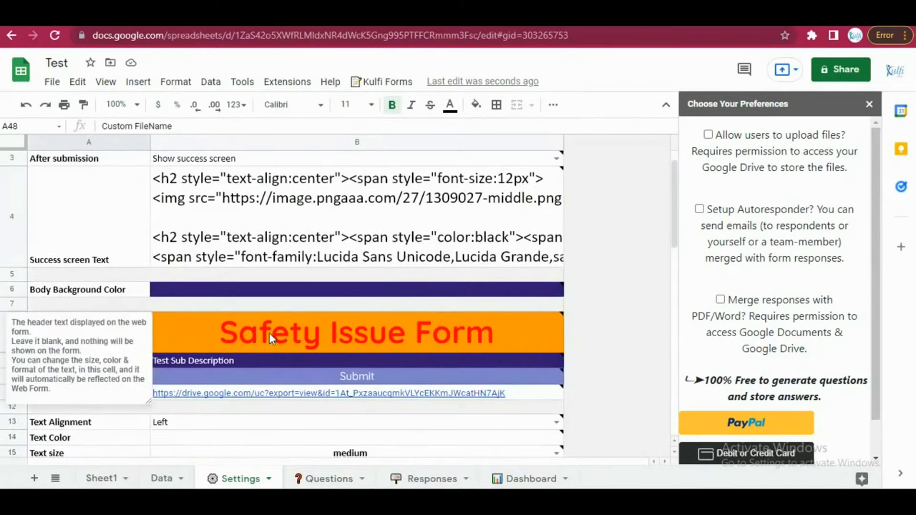
pyautogui.scroll(-3, 259, 350)
pyautogui.scroll(3, 260, 350)
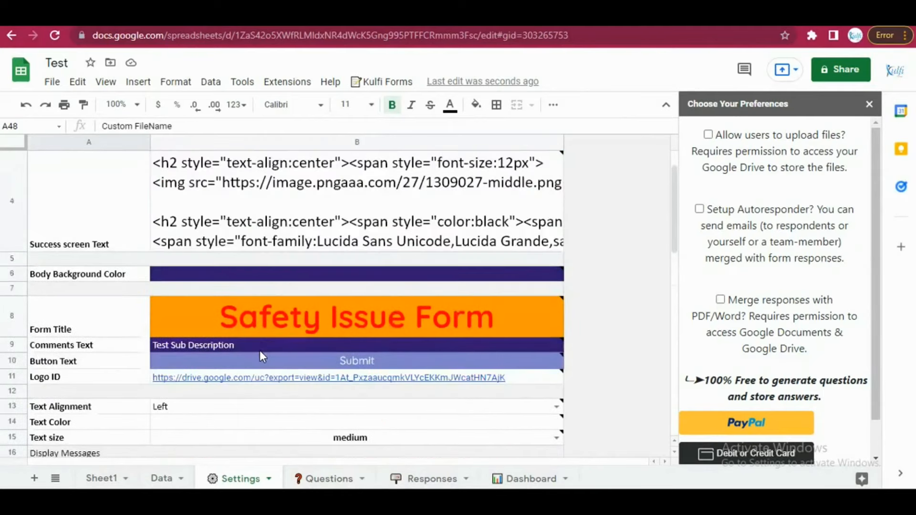
pyautogui.click(276, 327)
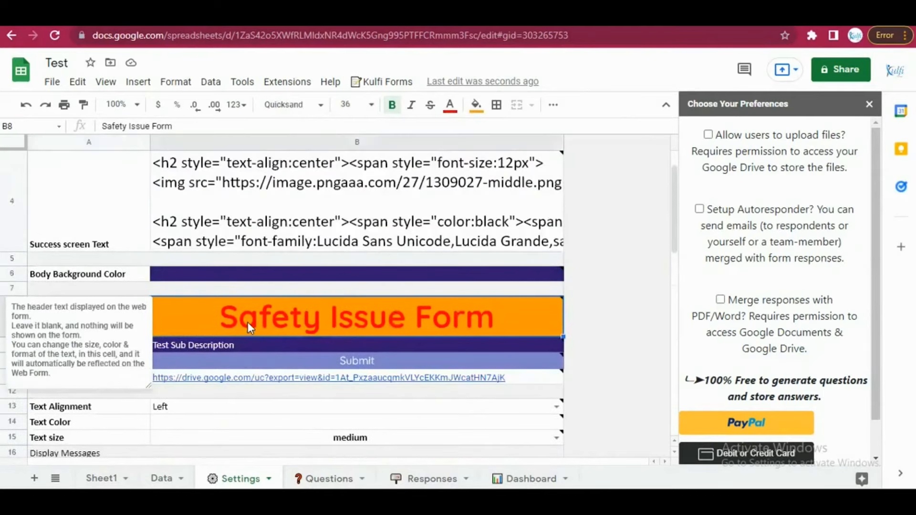
pyautogui.scroll(-8, 247, 322)
pyautogui.scroll(-5, 220, 386)
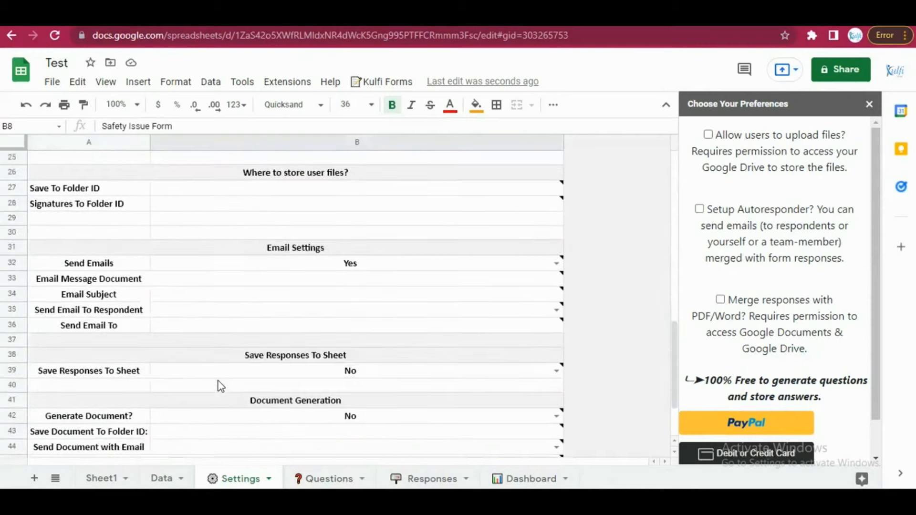
# Step: Close the Choose Your Preferences pane and look through the question types available for row 18 of the Questions sheet
pyautogui.hotkey('ctrl', 'shift', 'pagedown')
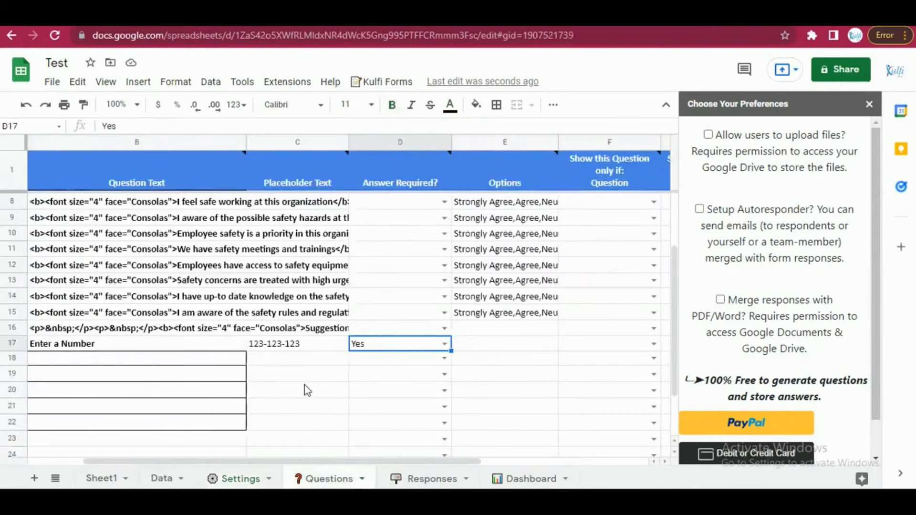
pyautogui.click(178, 364)
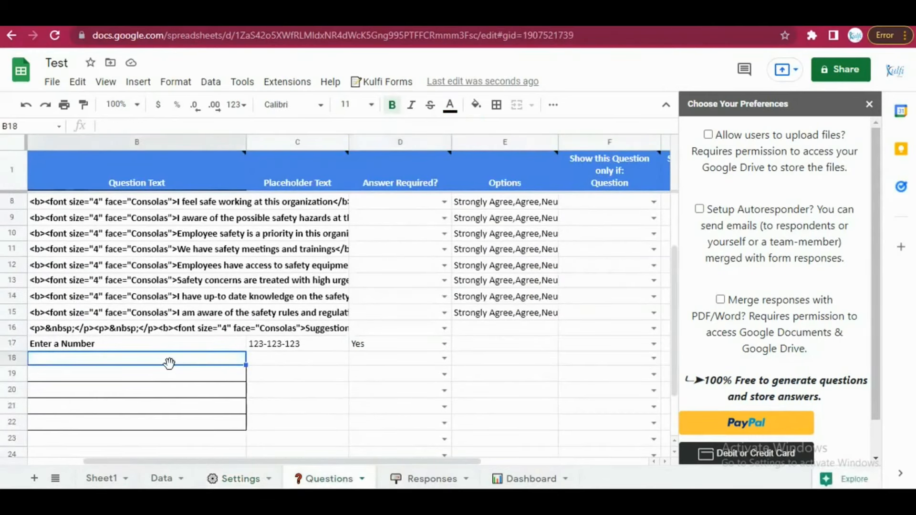
pyautogui.hscroll(-2, 167, 362)
pyautogui.click(108, 359)
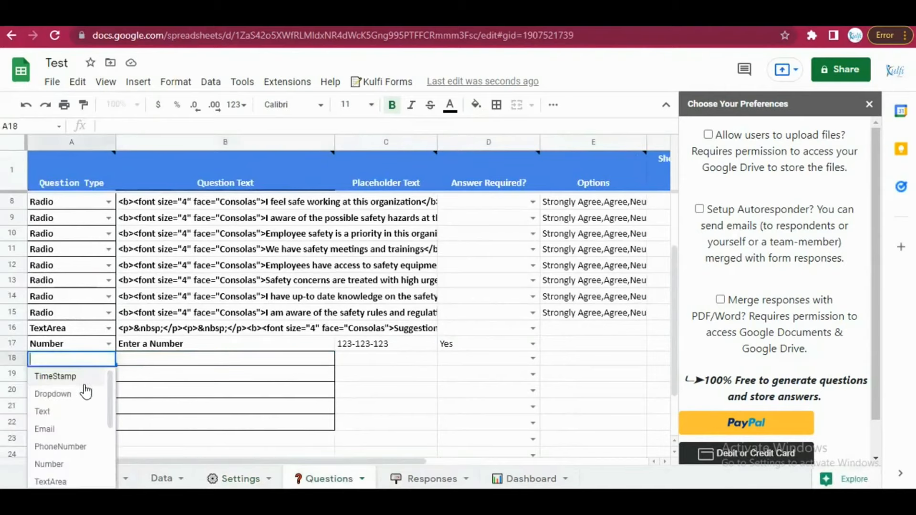
pyautogui.click(869, 104)
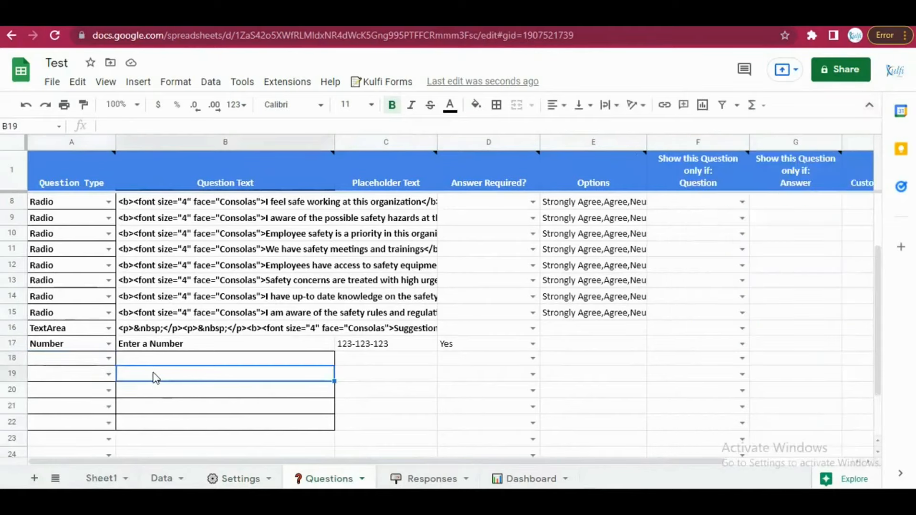
pyautogui.click(109, 358)
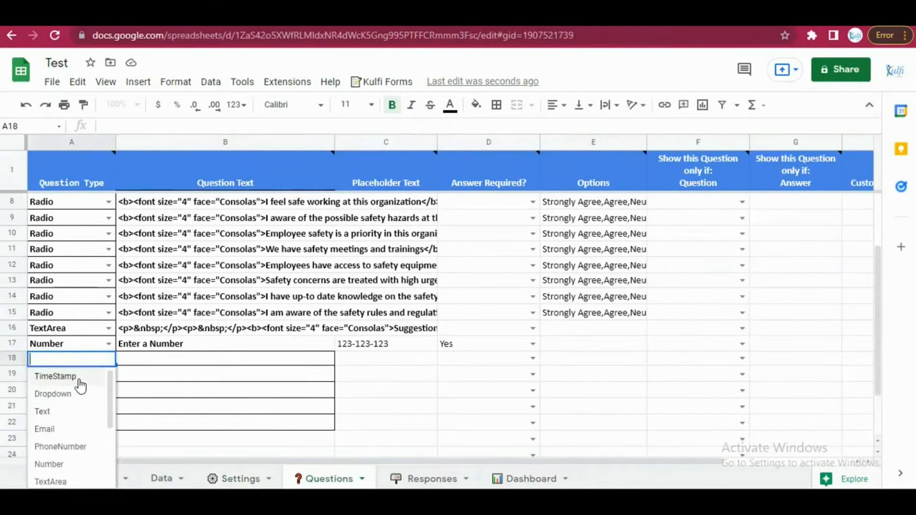
# Step: Examine the TimeStamp question in row 2 of the Questions sheet and the related Your Timezone setting on the Settings sheet
pyautogui.scroll(3, 185, 344)
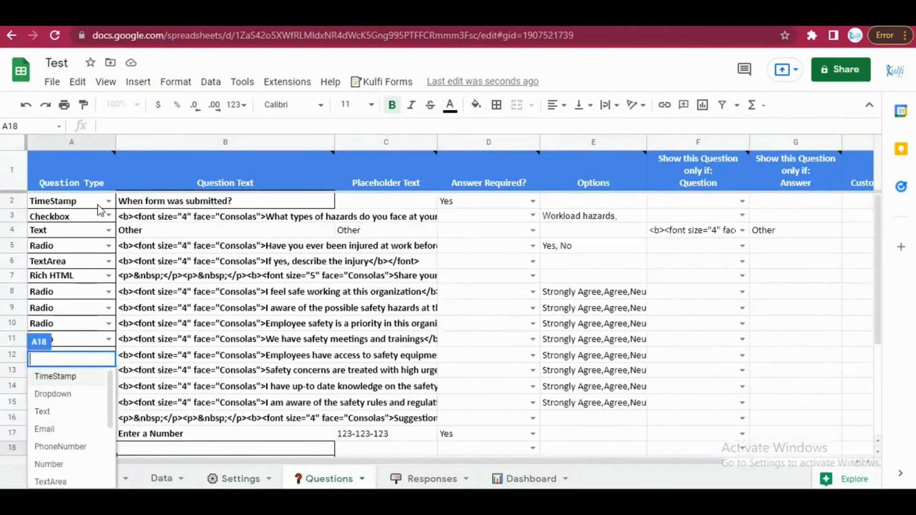
pyautogui.click(125, 231)
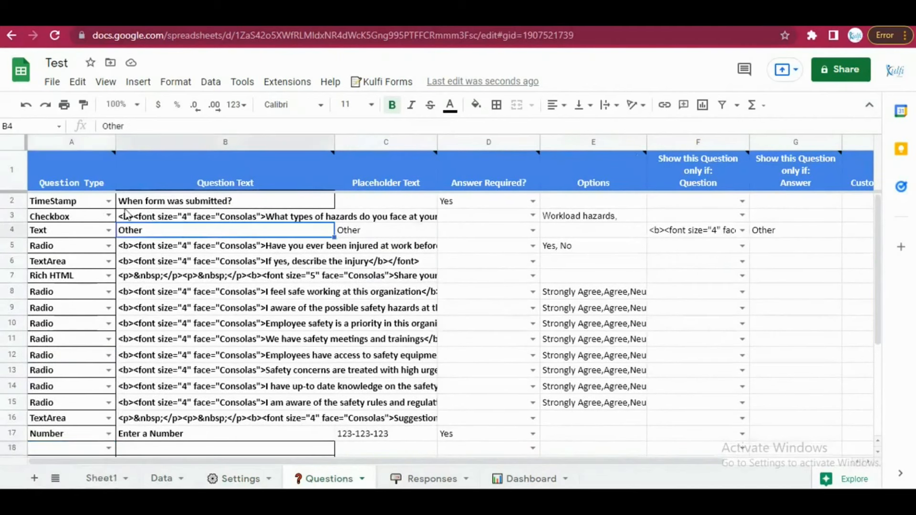
pyautogui.click(142, 202)
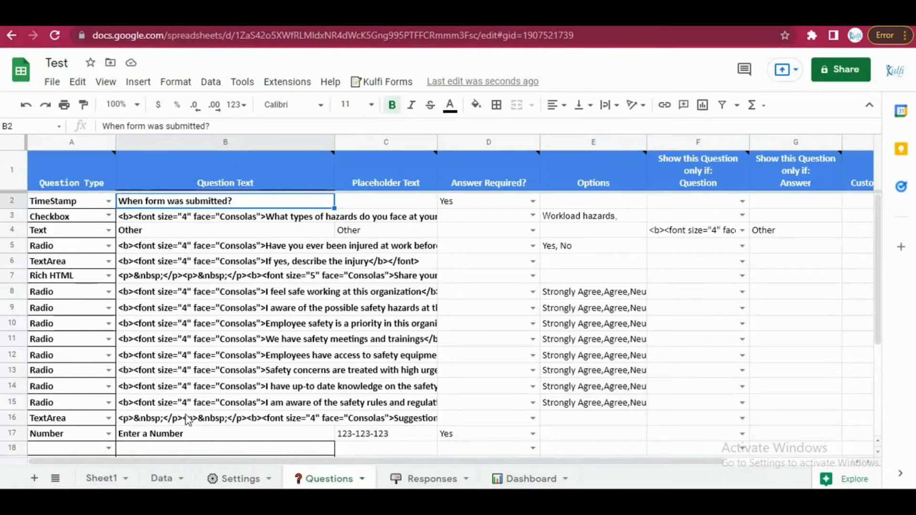
pyautogui.click(273, 474)
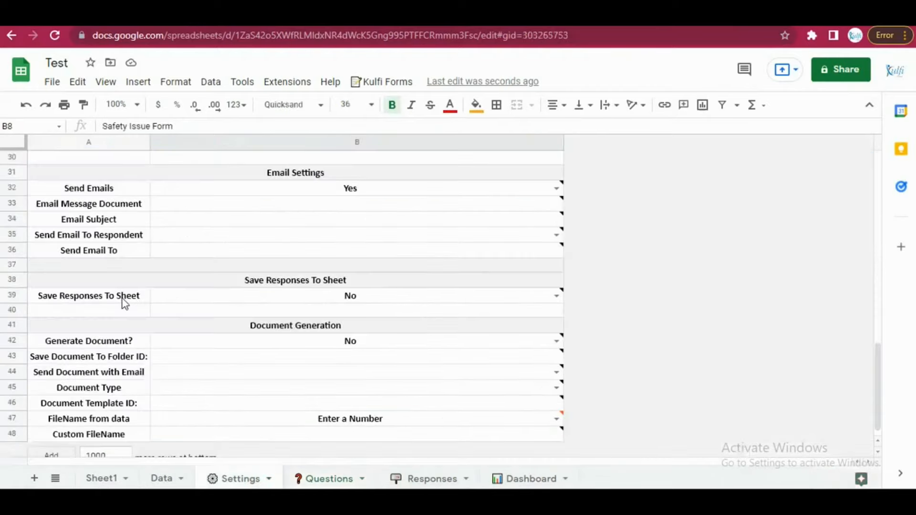
pyautogui.scroll(10, 123, 304)
pyautogui.click(182, 158)
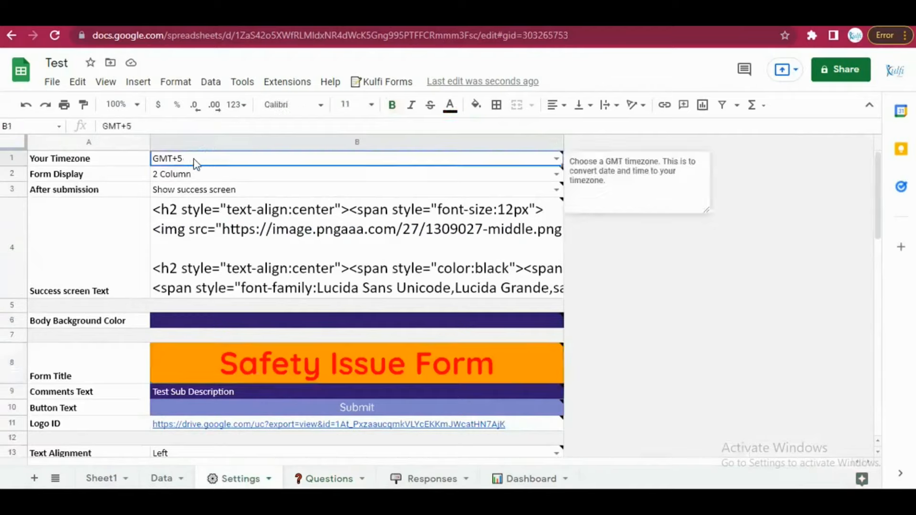
pyautogui.moveTo(237, 415)
pyautogui.click(329, 479)
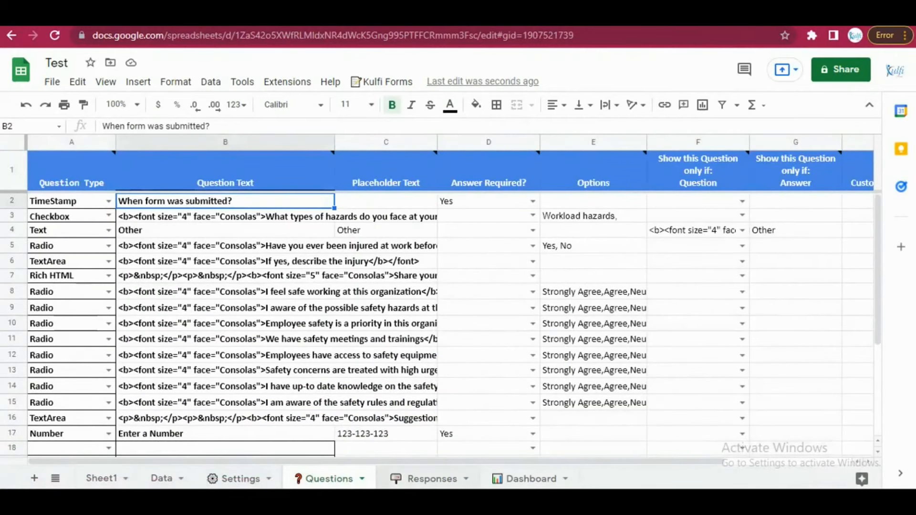
pyautogui.click(432, 478)
pyautogui.click(241, 479)
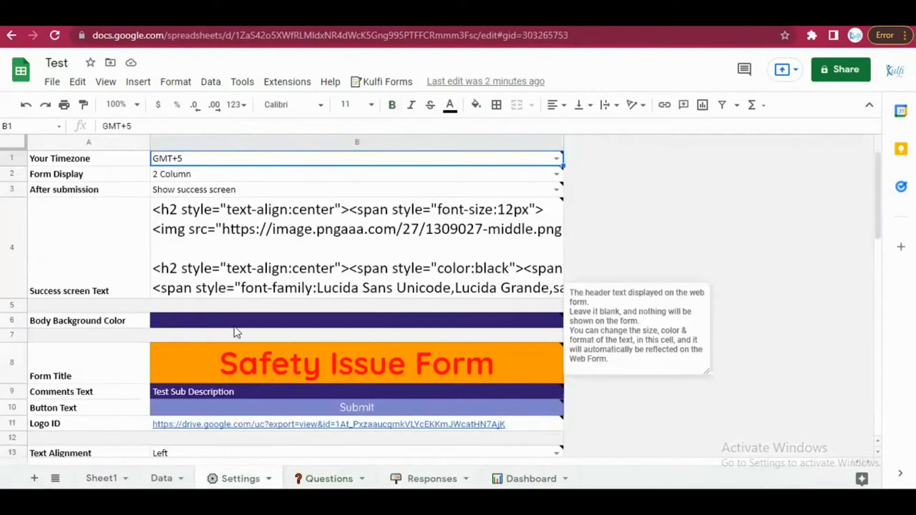
# Step: Set the question type in row 18 of the Questions sheet to Dropdown
pyautogui.click(329, 479)
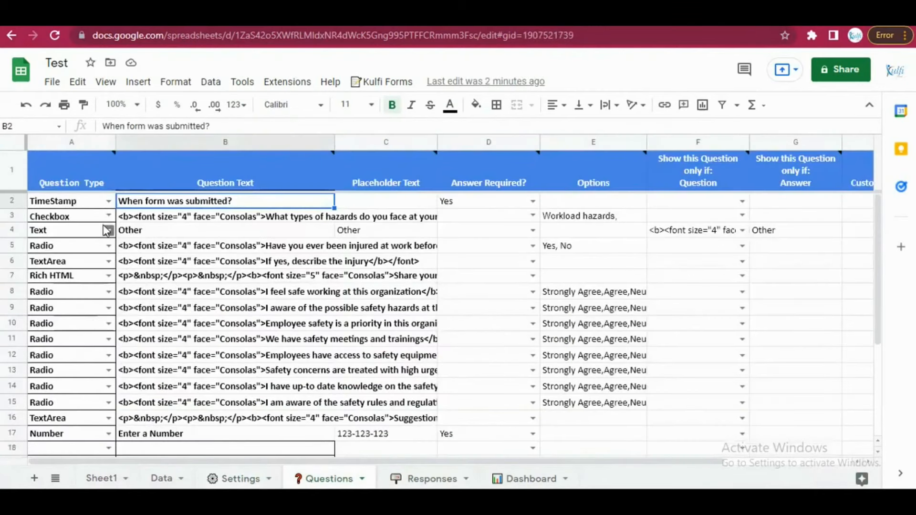
pyautogui.scroll(-3, 108, 311)
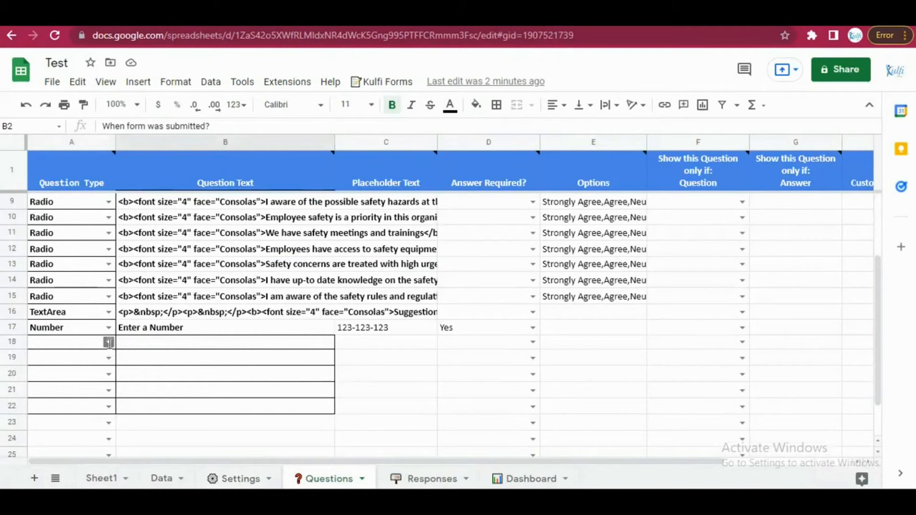
pyautogui.click(108, 343)
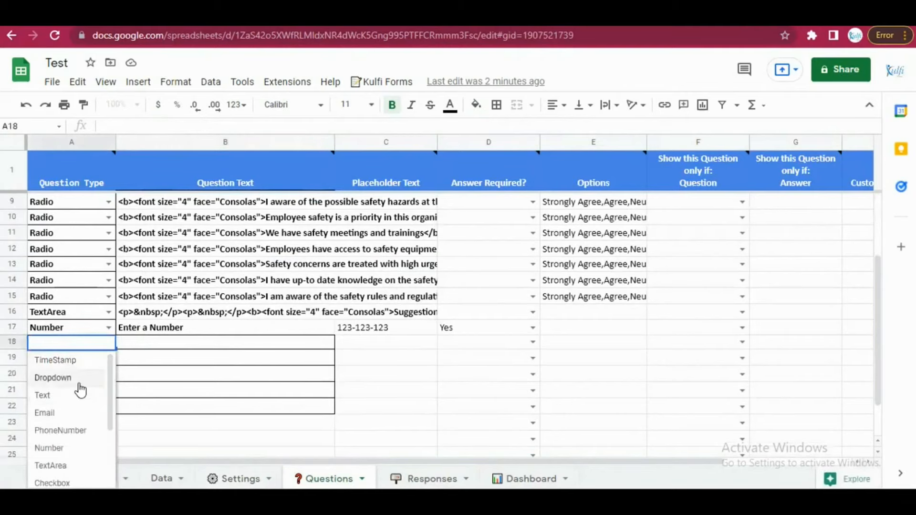
pyautogui.scroll(3, 227, 384)
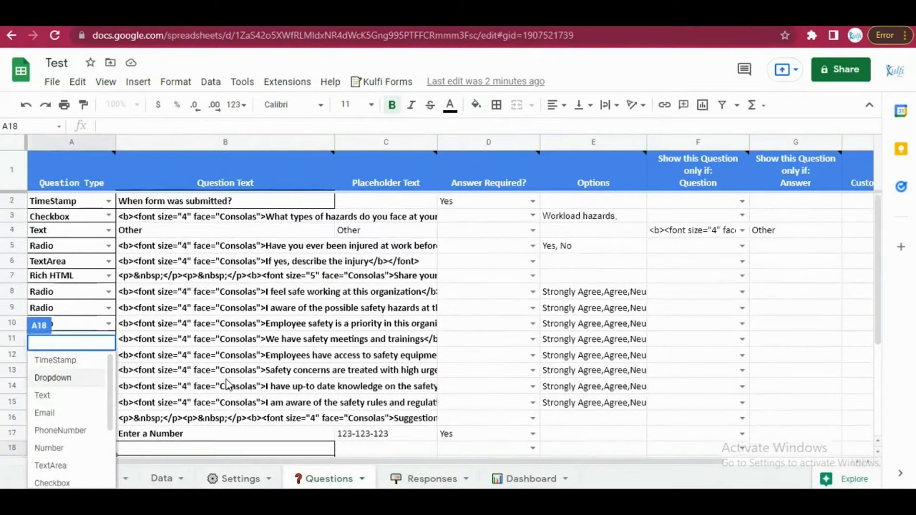
pyautogui.scroll(-3, 227, 384)
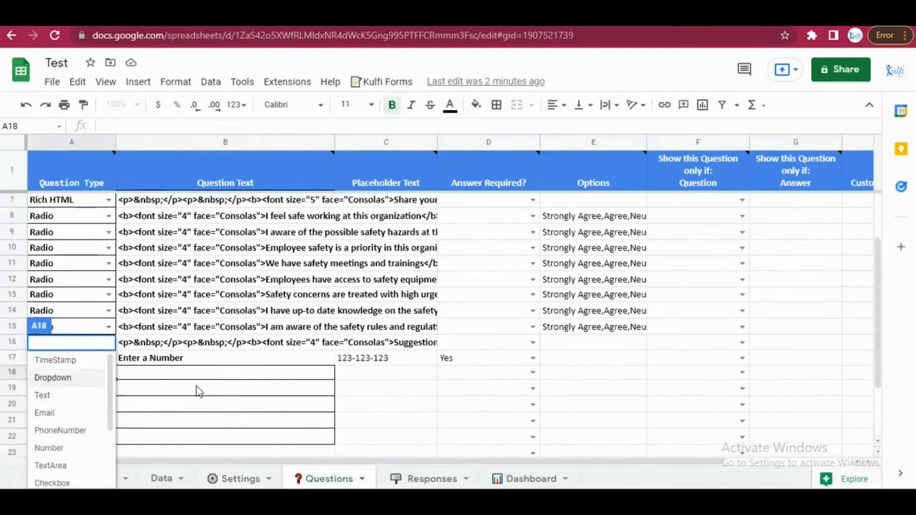
pyautogui.click(56, 378)
# Step: Enter "List of Countries" as the question text of the Dropdown question in row 18
pyautogui.click(159, 377)
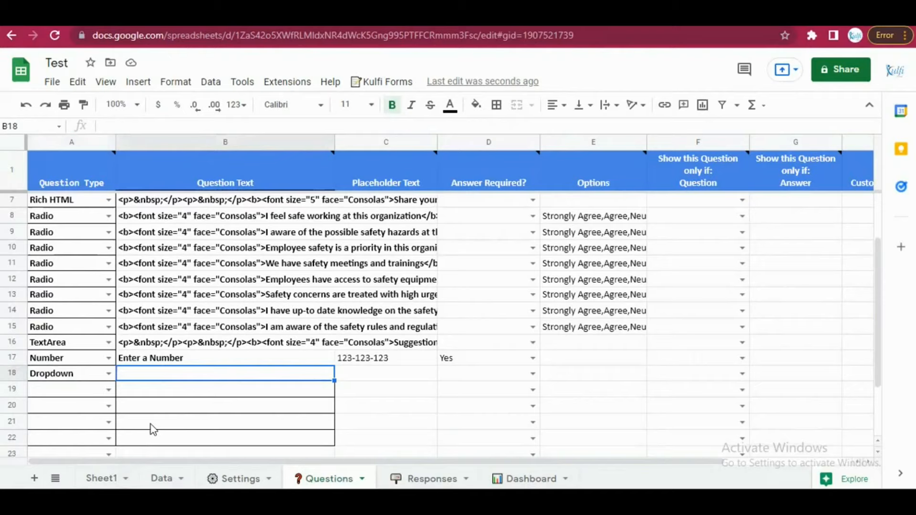
pyautogui.write('List ')
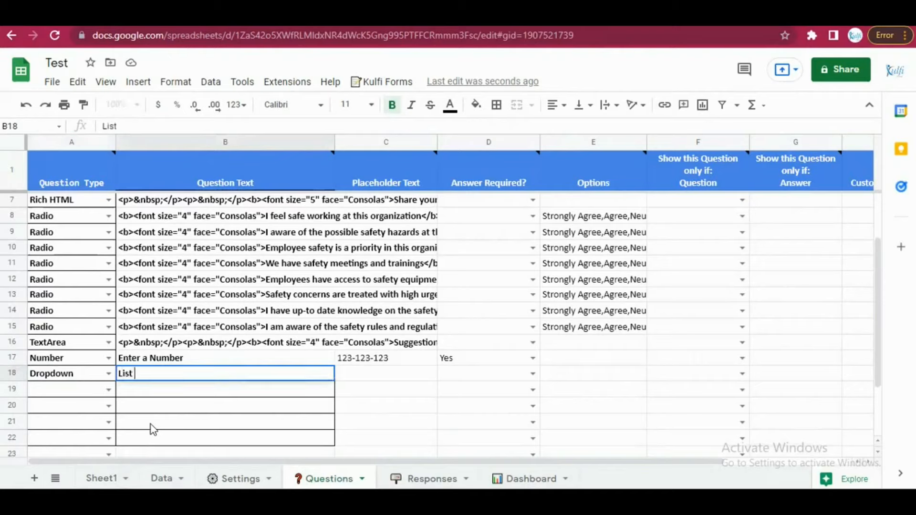
pyautogui.write('of Countries')
pyautogui.press('Return')
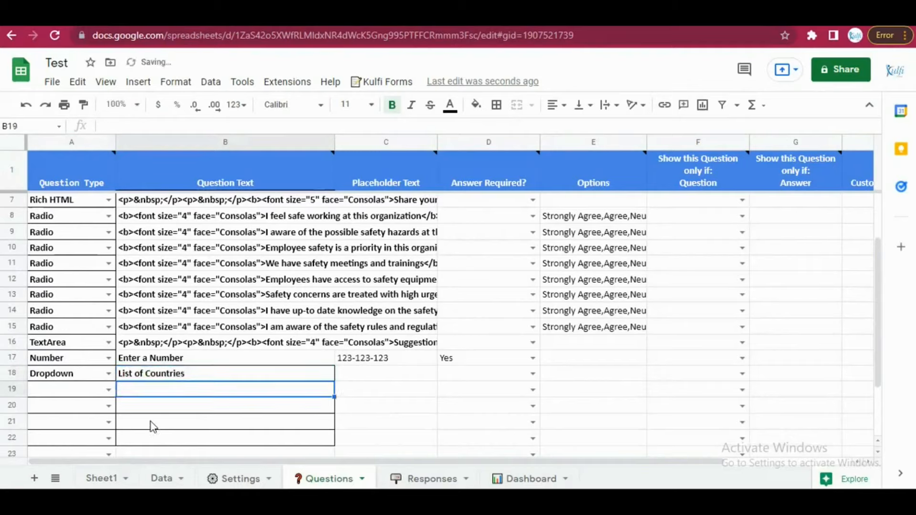
# Step: Select the Options cell E18 and examine the country names in column B of the Data sheet
pyautogui.click(563, 362)
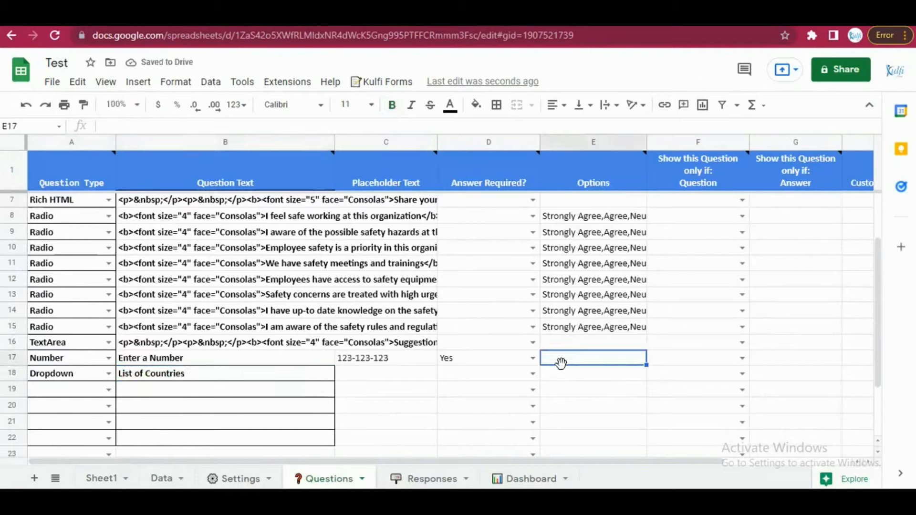
pyautogui.click(574, 375)
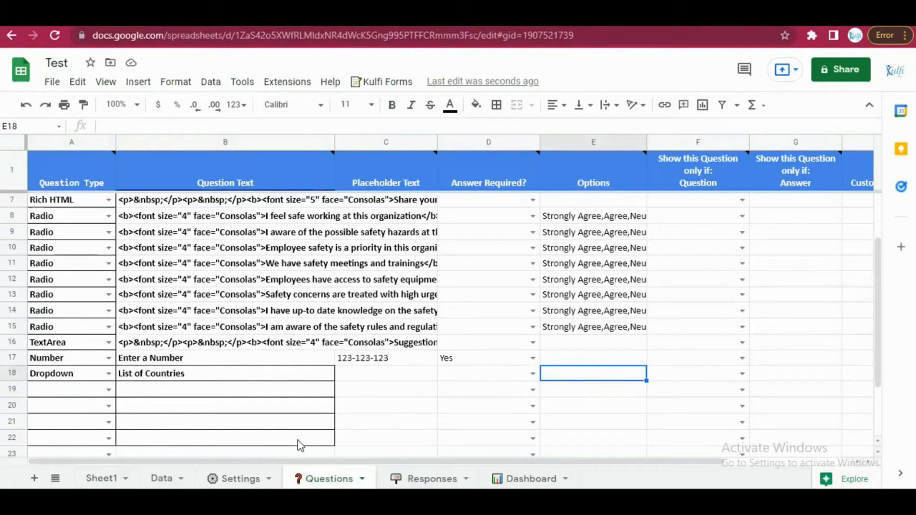
pyautogui.click(174, 478)
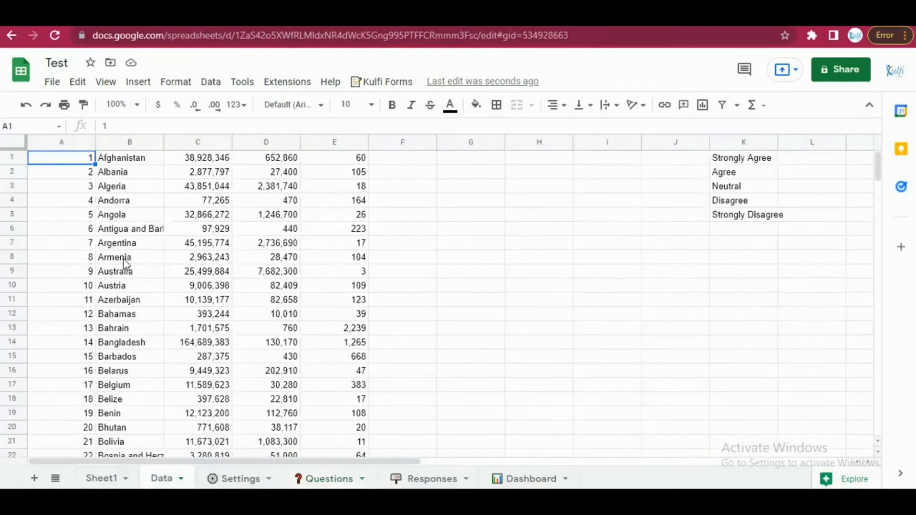
pyautogui.click(127, 142)
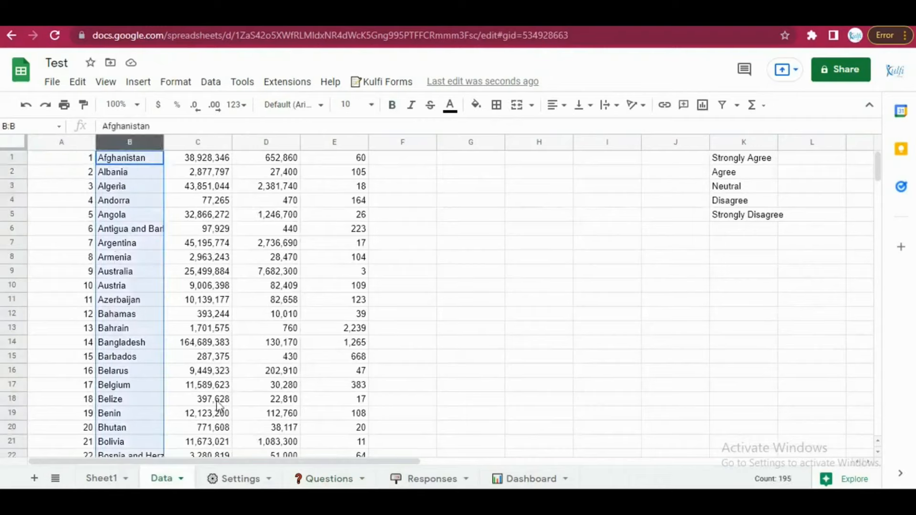
# Step: Fill the List of Countries options in E18 of the Questions sheet with the formula =Join(",",Data!B1:B)
pyautogui.click(328, 479)
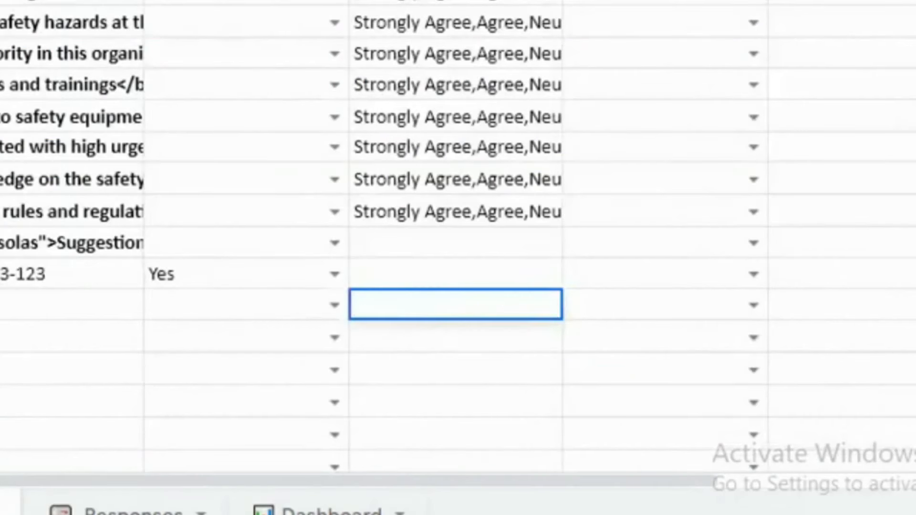
pyautogui.write('=Join(')
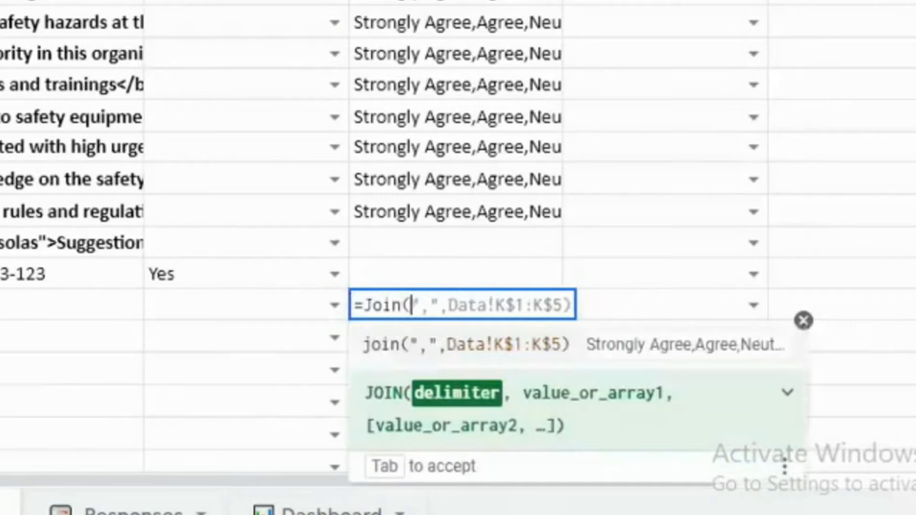
pyautogui.write('","')
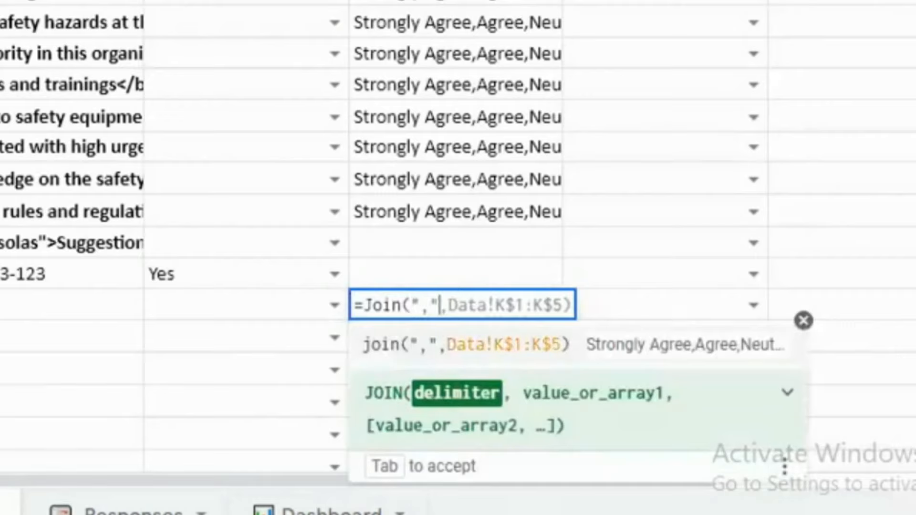
pyautogui.write(',')
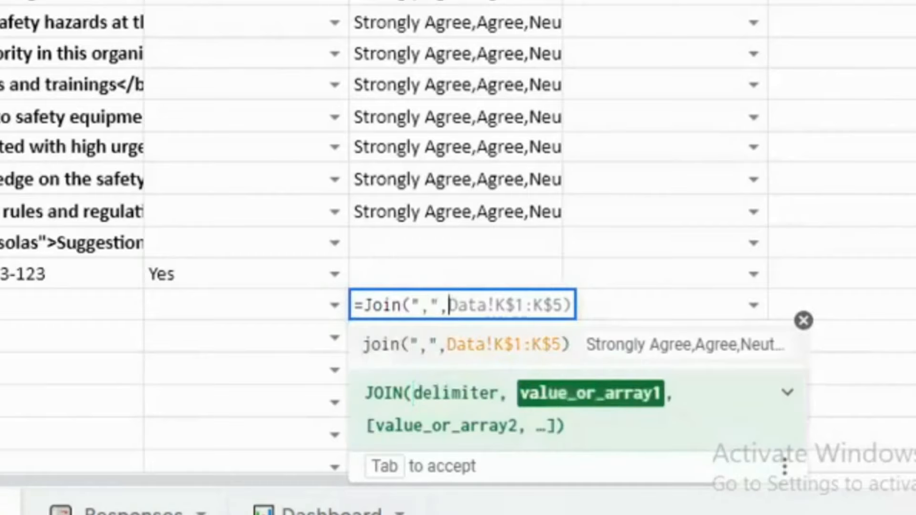
pyautogui.write('Data')
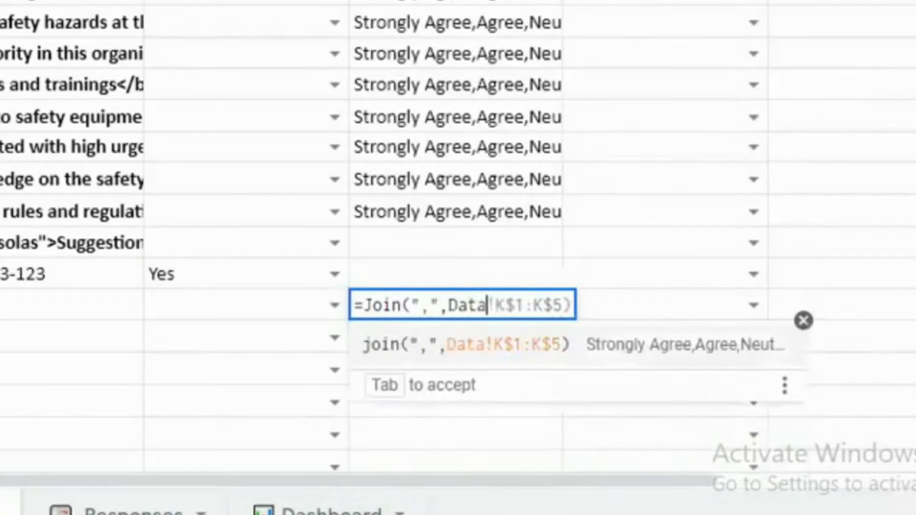
pyautogui.write('!')
pyautogui.write('B')
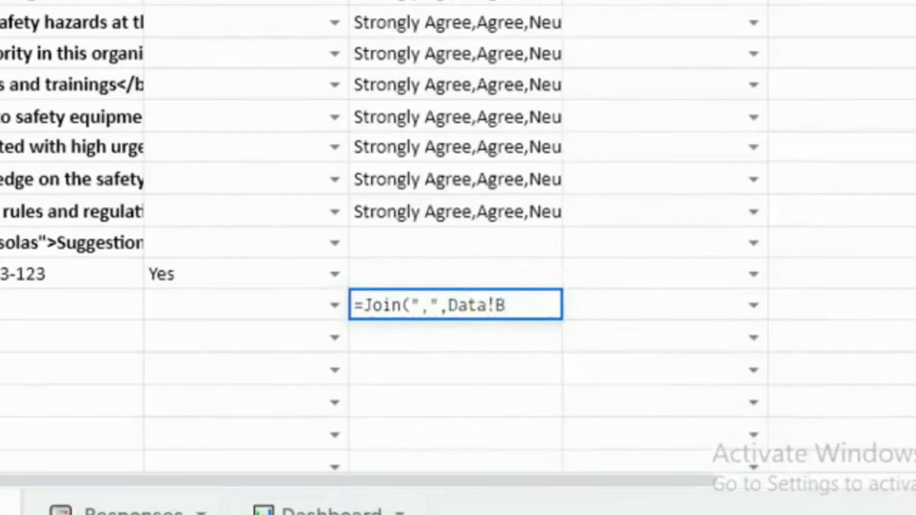
pyautogui.write('1:B')
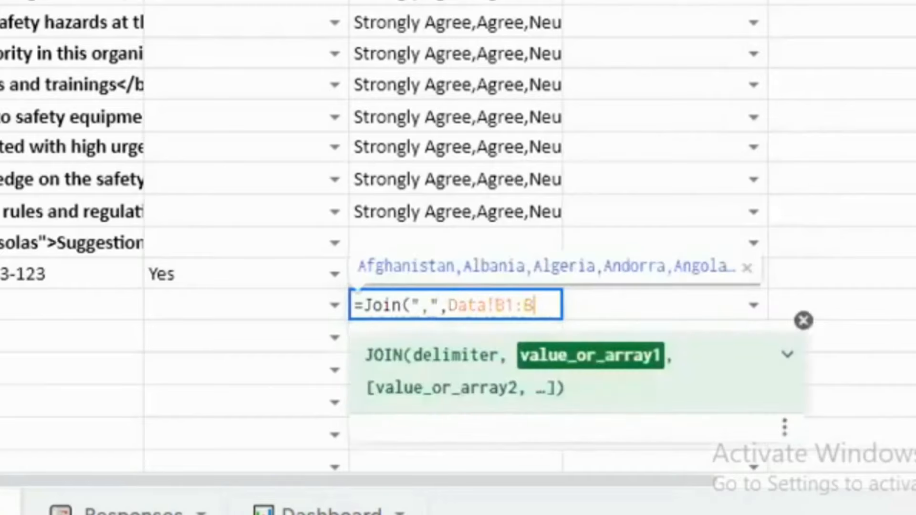
pyautogui.write(')')
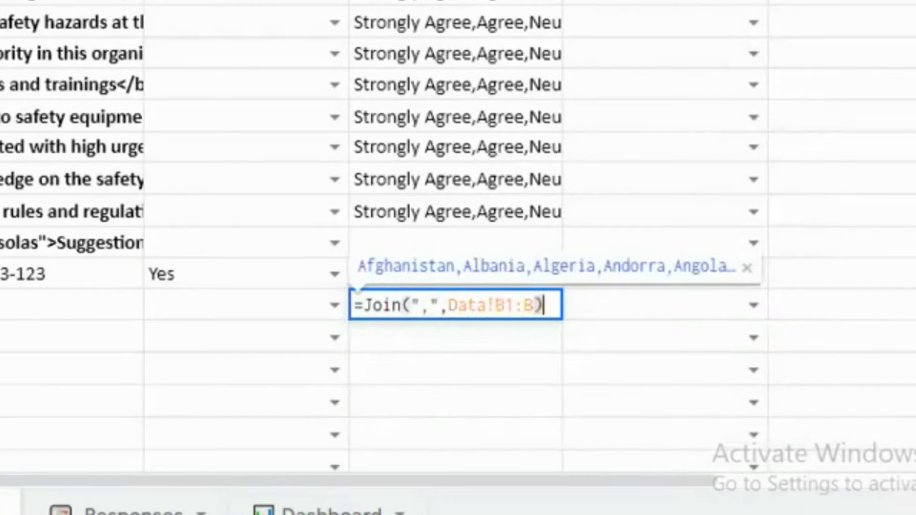
pyautogui.press('Return')
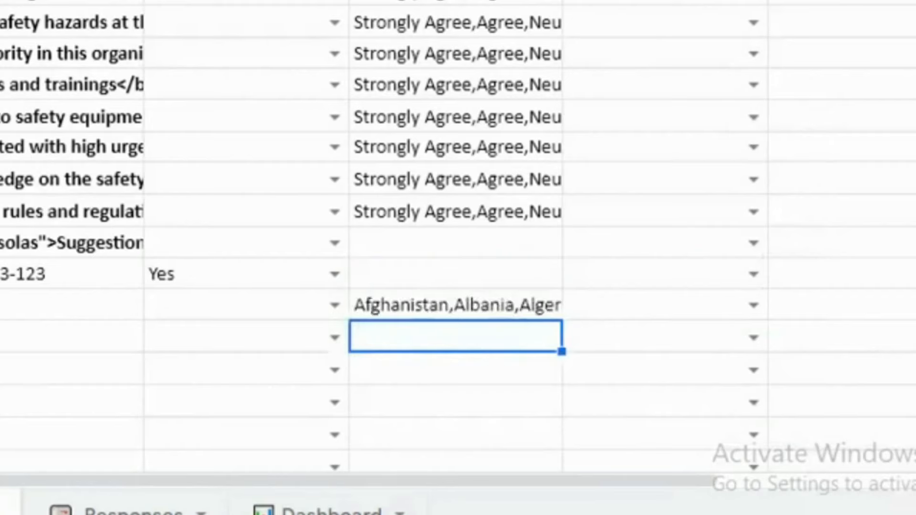
# Step: Review the Join formula in Options cell E18 against the country names in column B of the Data sheet
pyautogui.click(391, 310)
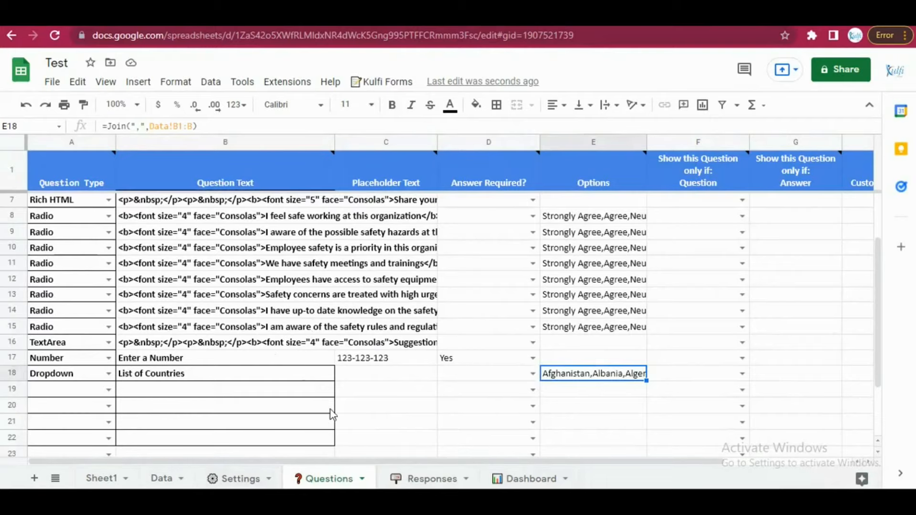
pyautogui.click(152, 479)
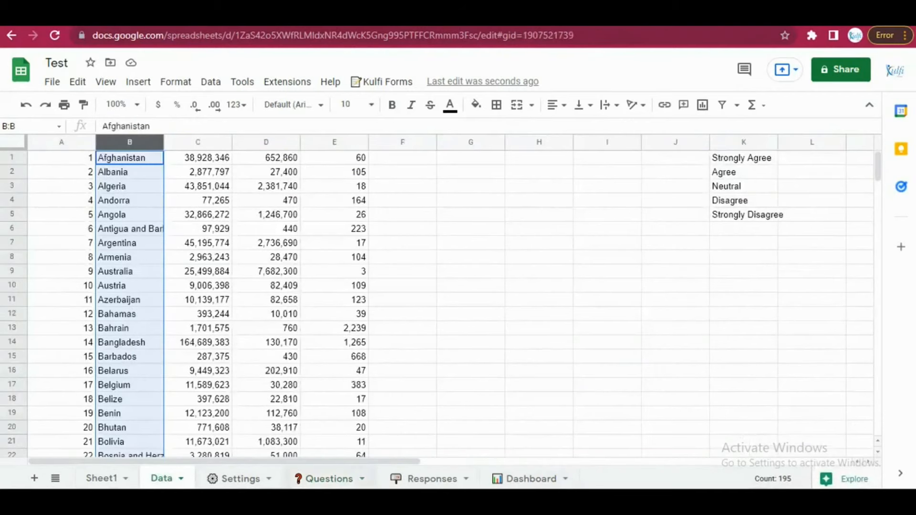
pyautogui.click(329, 478)
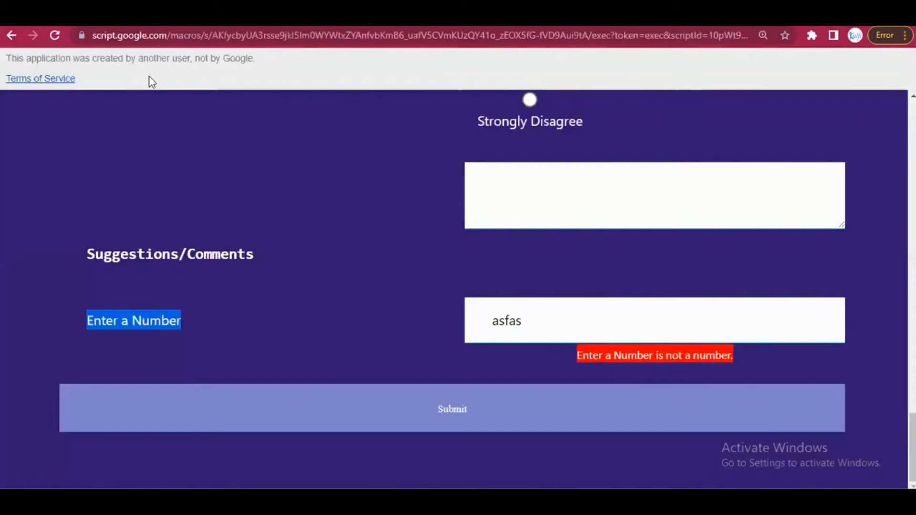
# Step: Reload the live web form and search its List of Countries dropdown for "Af"
pyautogui.click(56, 40)
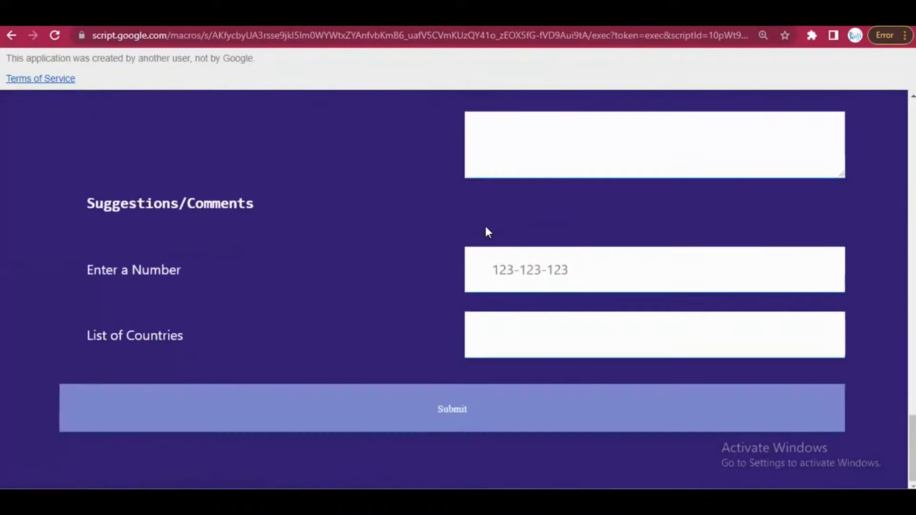
pyautogui.click(673, 334)
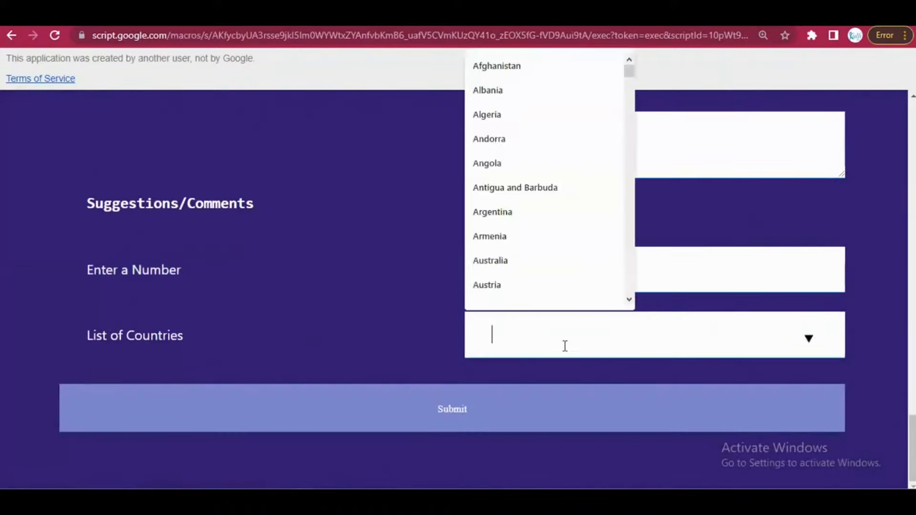
pyautogui.write('Af')
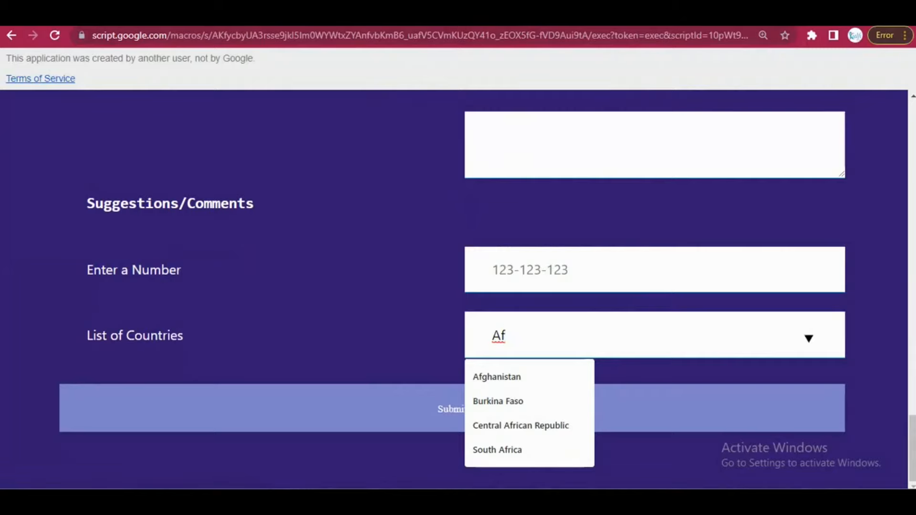
# Step: Set the question type in row 19 of the Questions sheet to Rich HTML
pyautogui.hotkey('ctrl', 'Tab')
pyautogui.hotkey('ctrl', 'Tab')
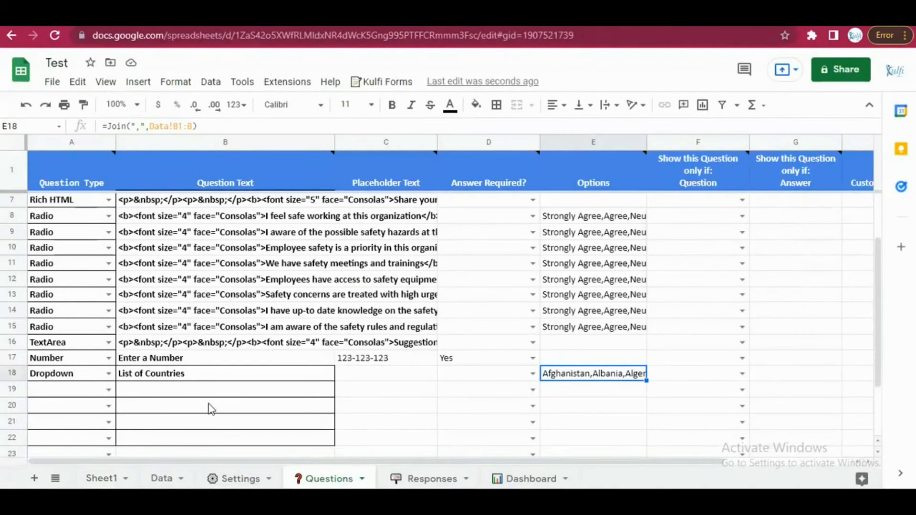
pyautogui.scroll(-1, 94, 382)
pyautogui.click(108, 358)
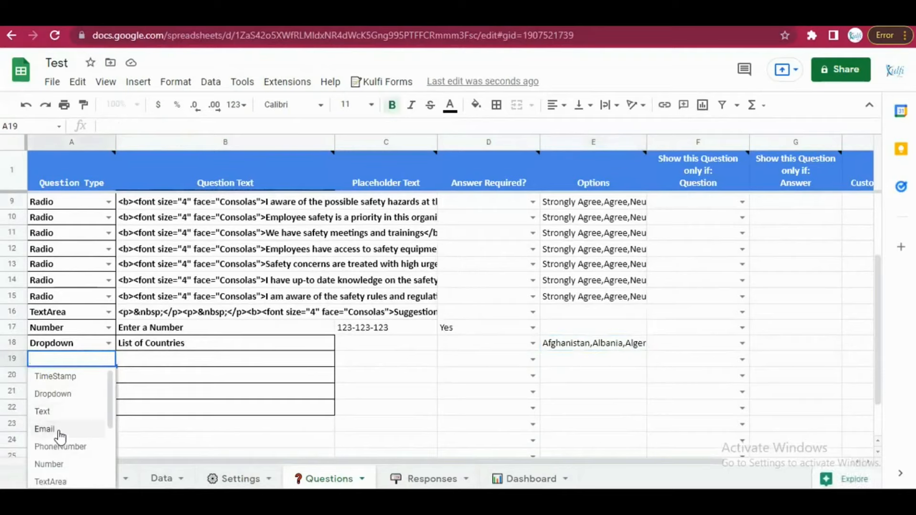
pyautogui.scroll(-3, 60, 437)
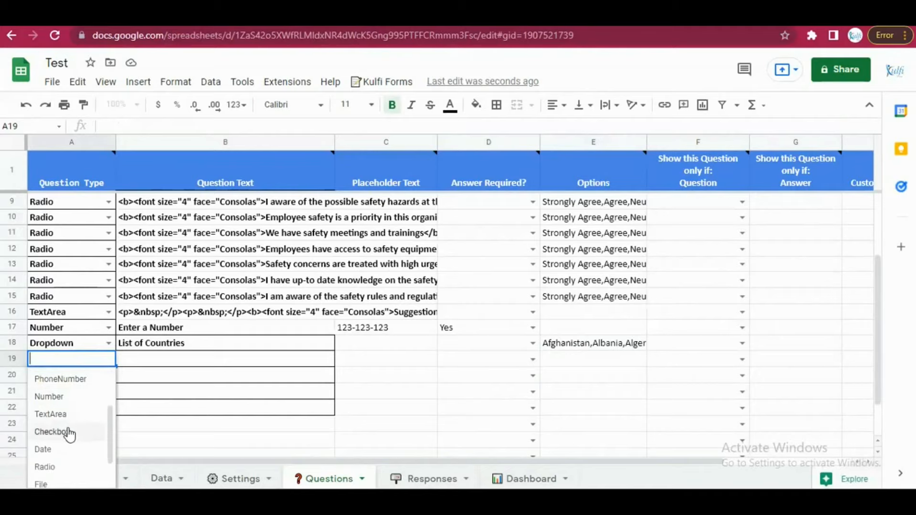
pyautogui.scroll(-1, 70, 435)
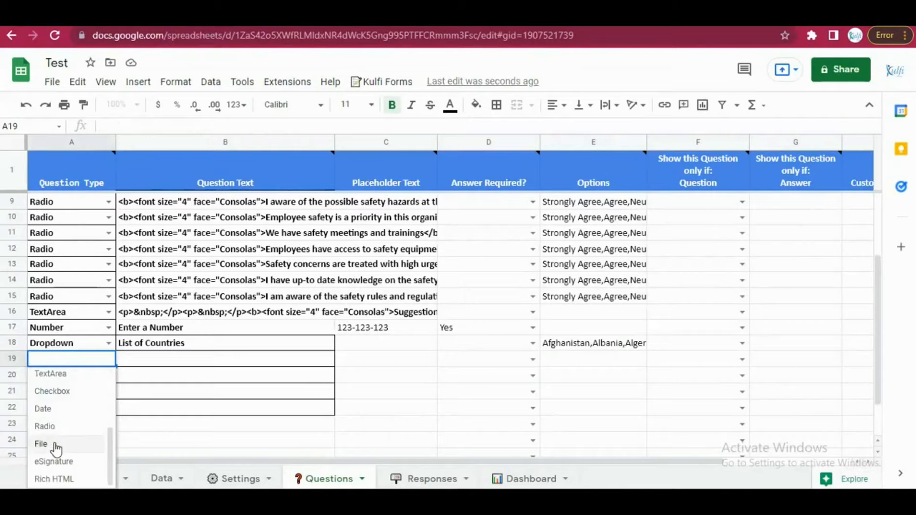
pyautogui.press('Down')
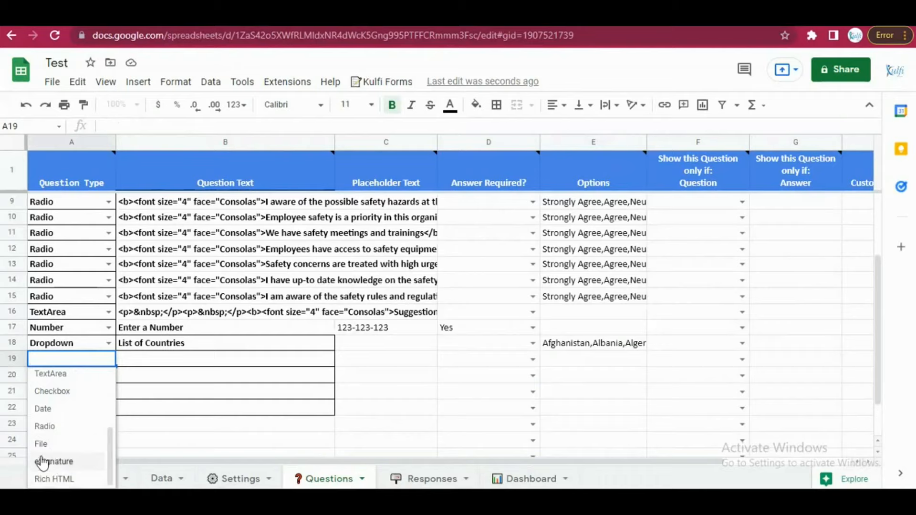
pyautogui.press('Up')
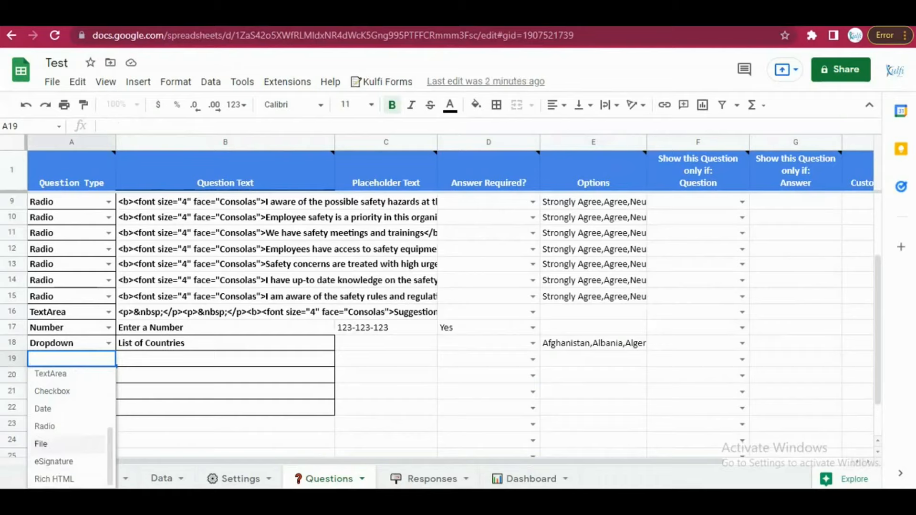
pyautogui.press('Up')
pyautogui.press('Down')
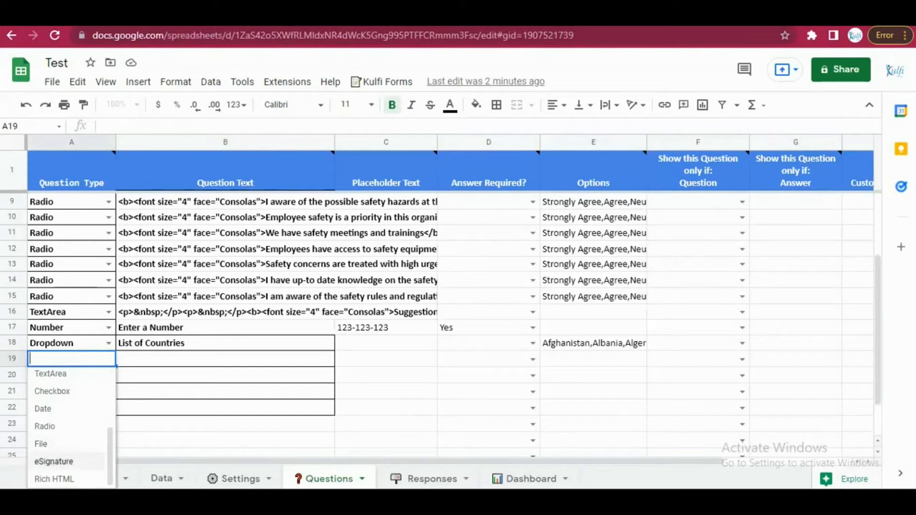
pyautogui.press('Down')
pyautogui.press('Return')
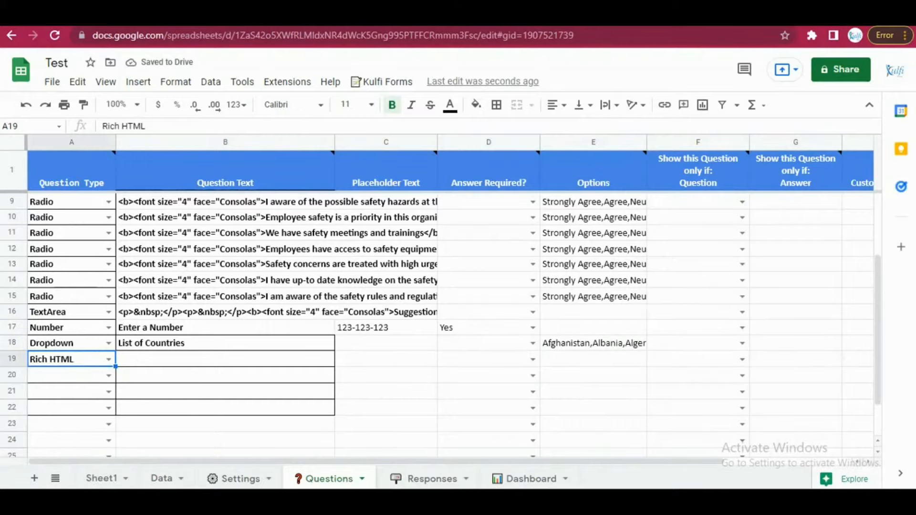
# Step: Switch to the YouTube window and copy the embed code of the "Show HTML Form from Google Spreadsheet" video
pyautogui.hotkey('ctrl', 't')
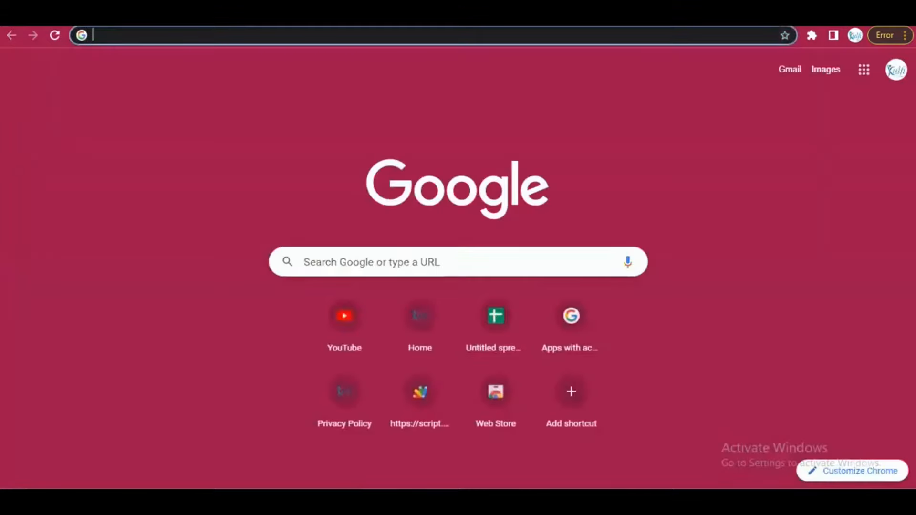
pyautogui.hotkey('ctrl', 'w')
pyautogui.hotkey('alt', 'Tab')
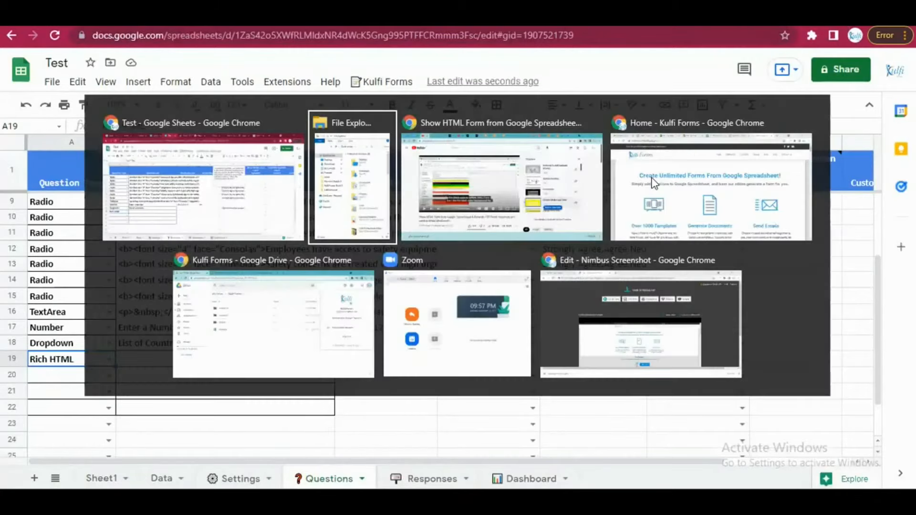
pyautogui.click(493, 202)
pyautogui.scroll(-3, 443, 369)
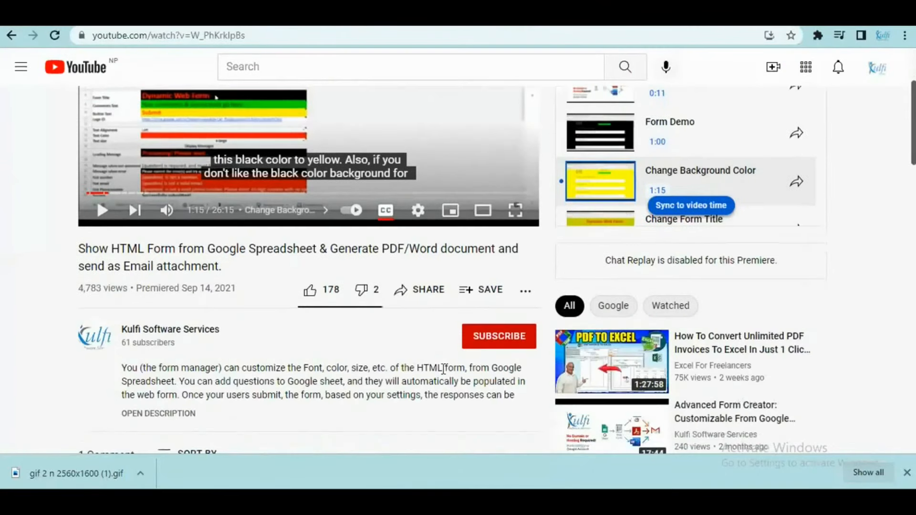
pyautogui.click(423, 300)
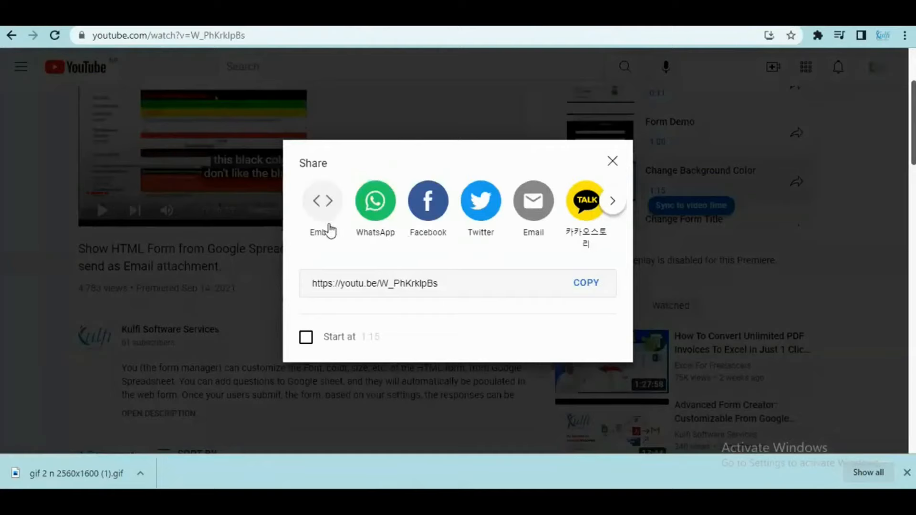
pyautogui.click(328, 230)
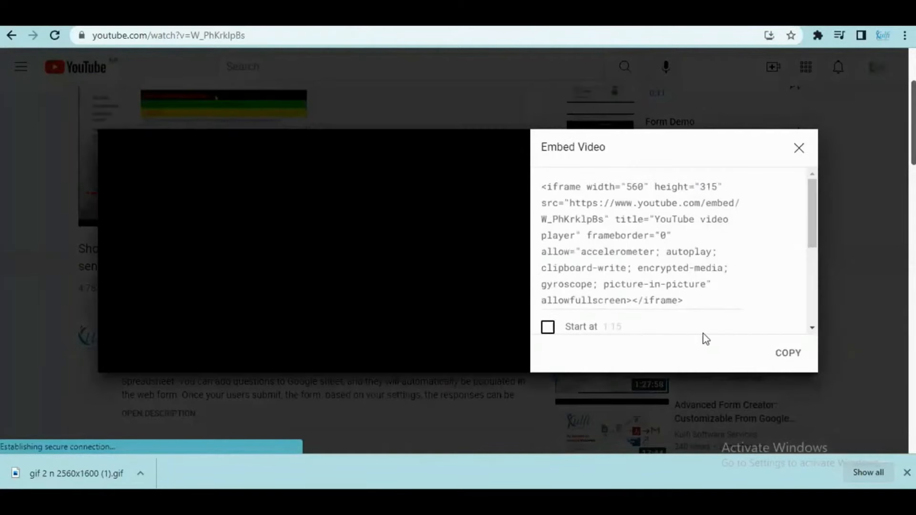
pyautogui.click(787, 353)
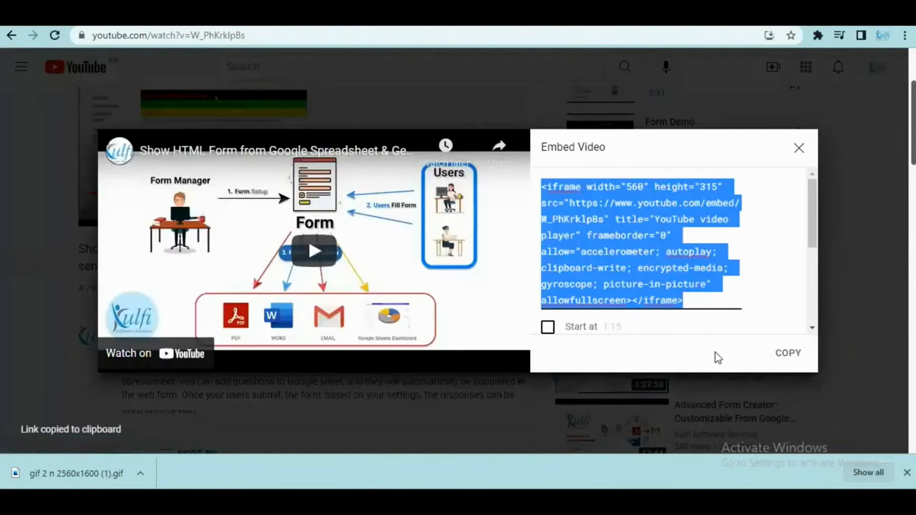
pyautogui.click(798, 148)
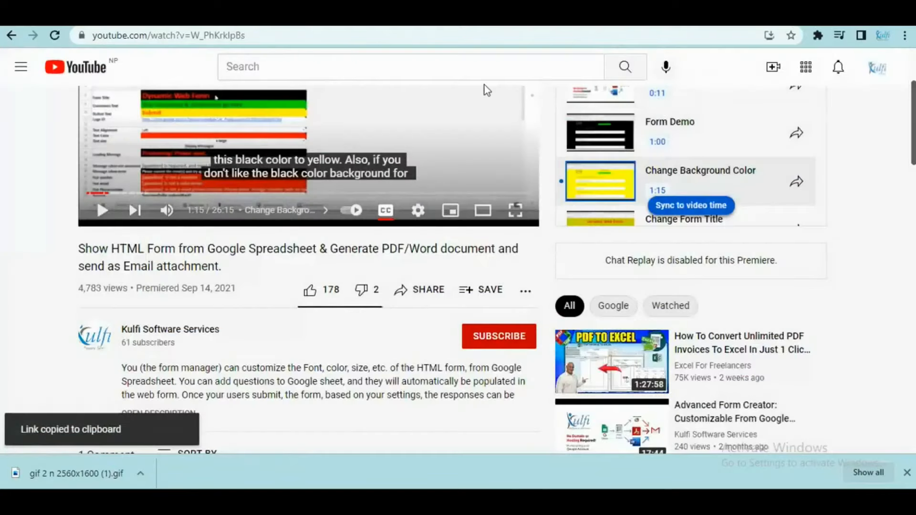
# Step: Back in the Questions sheet, paste the copied video iframe code as the question text in B19
pyautogui.hotkey('alt', 'Tab')
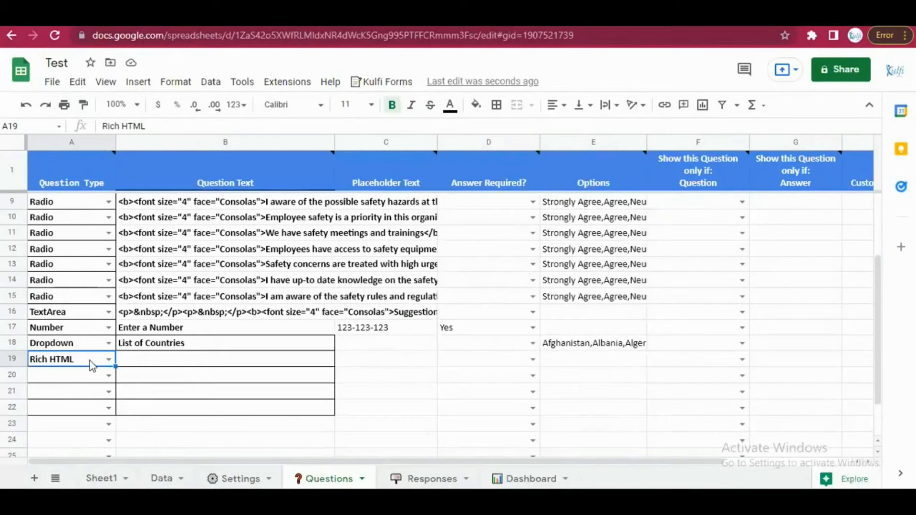
pyautogui.doubleClick(143, 365)
pyautogui.hotkey('ctrl', 'v')
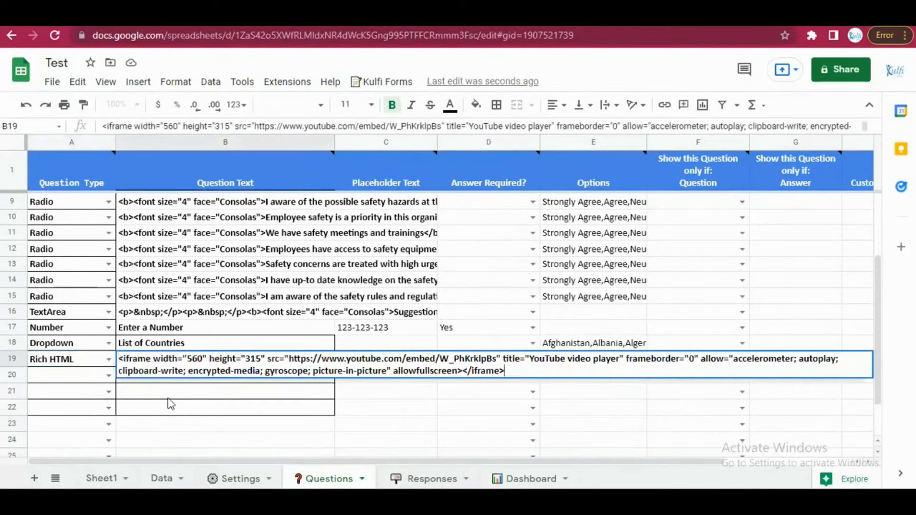
pyautogui.click(189, 412)
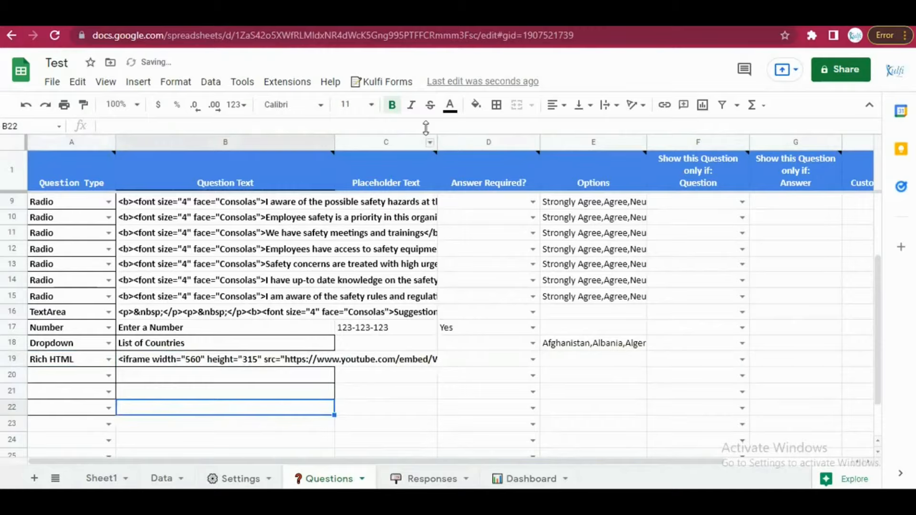
# Step: Reload the live web form and check the embedded video below the List of Countries question
pyautogui.moveTo(430, 149)
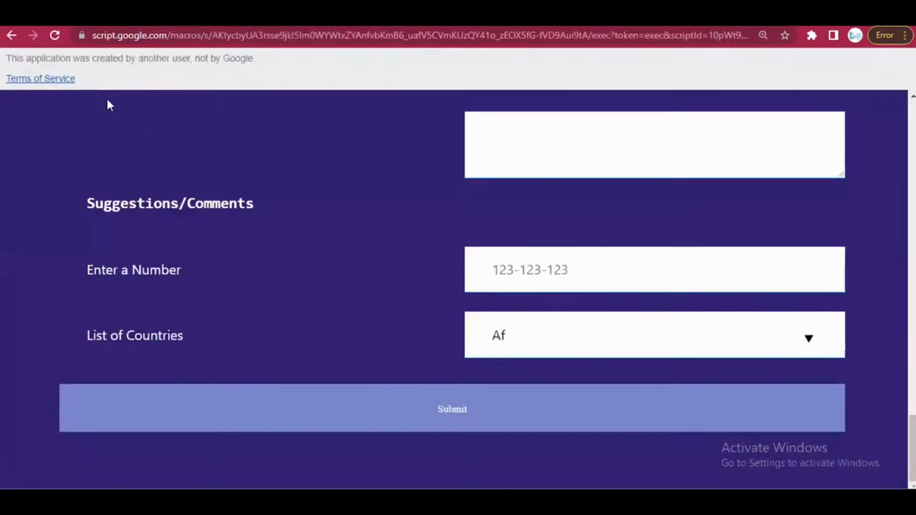
pyautogui.click(55, 35)
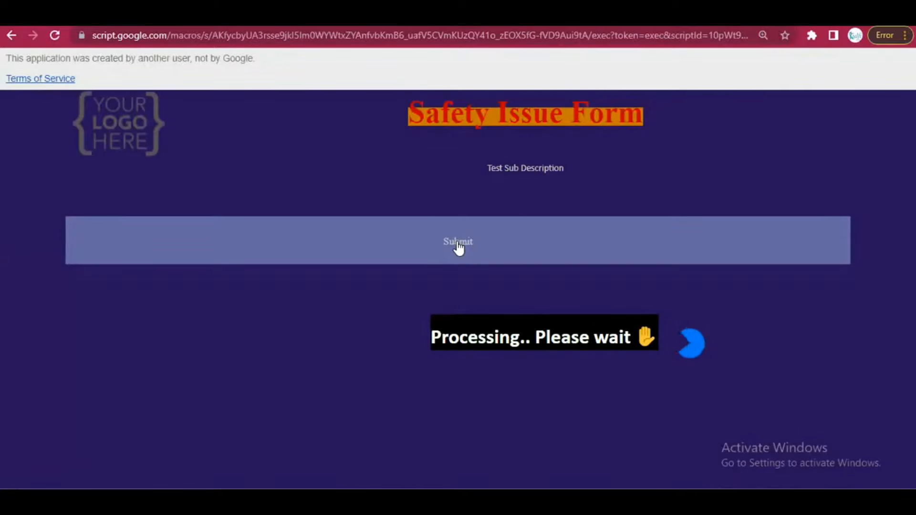
pyautogui.scroll(-10, 457, 244)
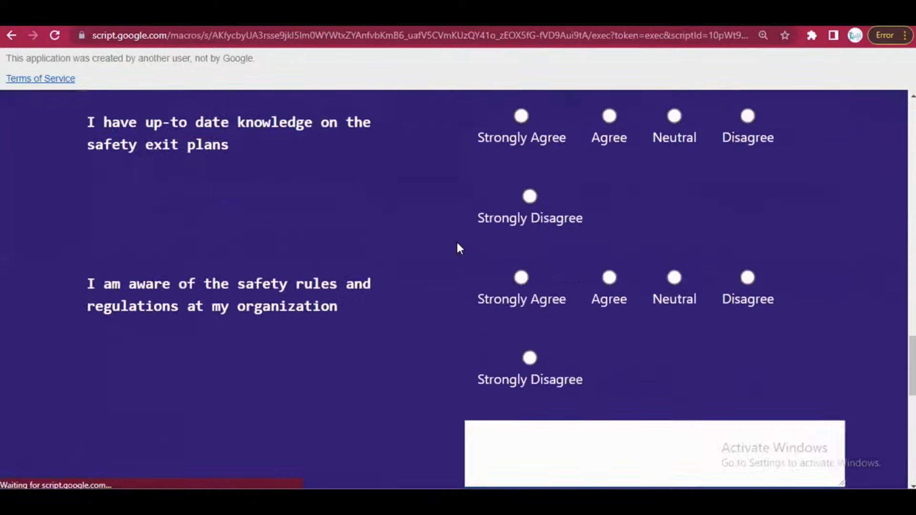
pyautogui.scroll(-9, 457, 244)
pyautogui.scroll(2, 457, 244)
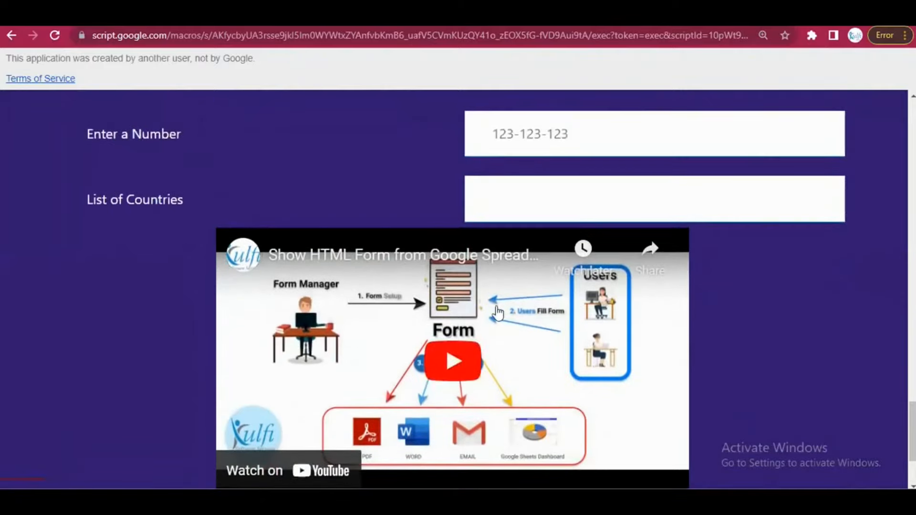
pyautogui.scroll(-1, 496, 312)
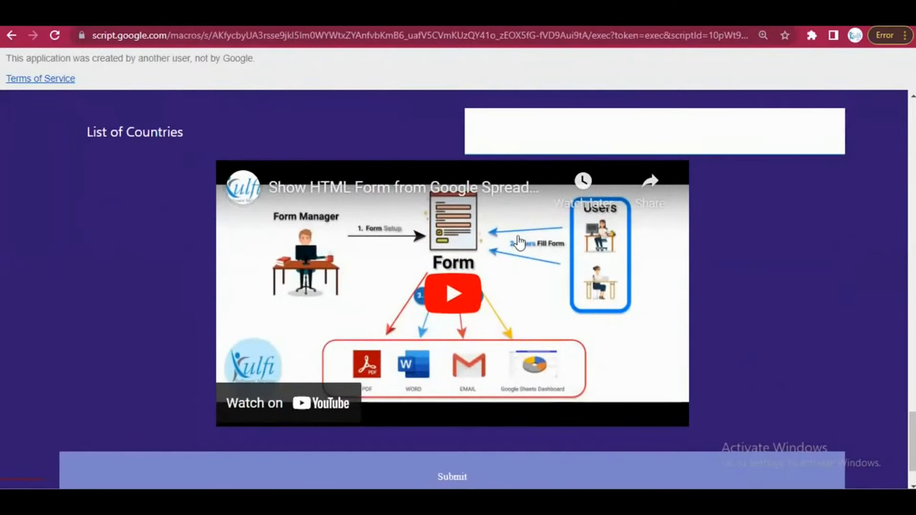
# Step: Return to the Questions sheet and read the note on the "Show this Question only if: Question" header, then select the video question text in B19
pyautogui.click(324, 17)
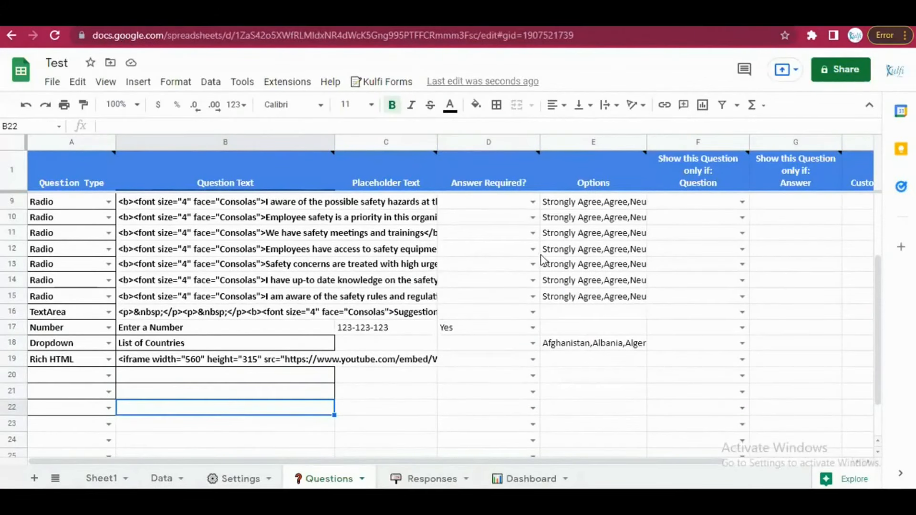
pyautogui.click(709, 177)
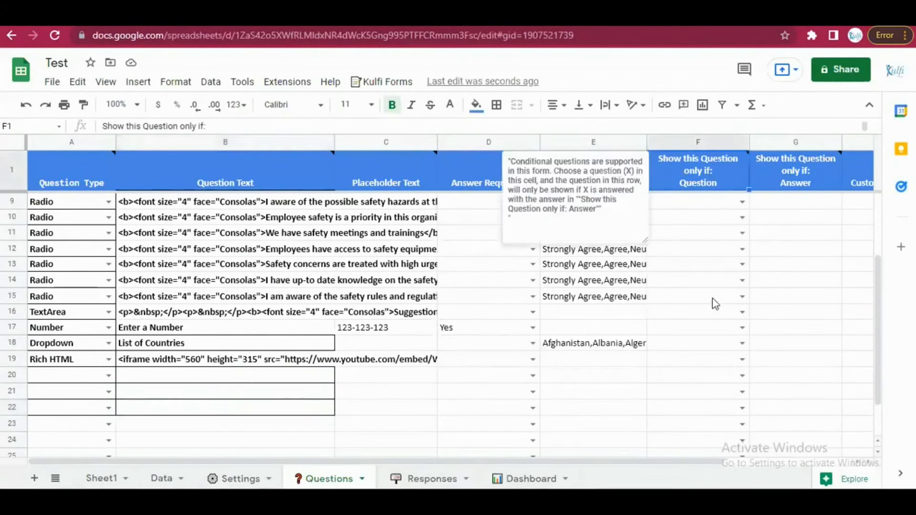
pyautogui.click(74, 365)
pyautogui.click(143, 361)
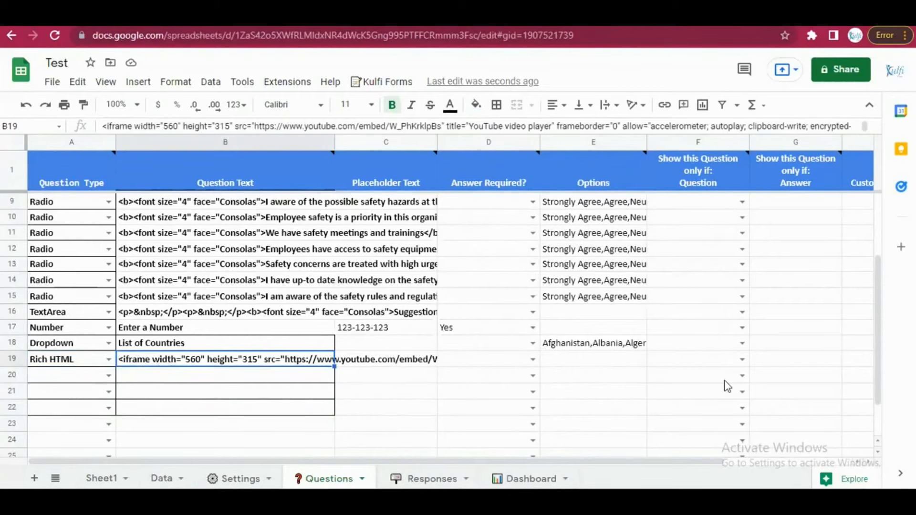
# Step: Set the embedded video question in row 19 to show only if the question is List of Countries
pyautogui.click(742, 360)
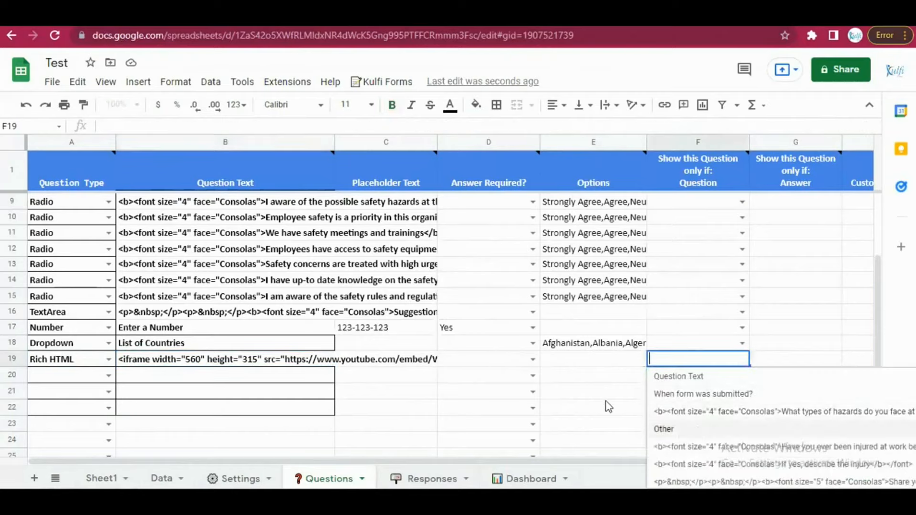
pyautogui.click(570, 358)
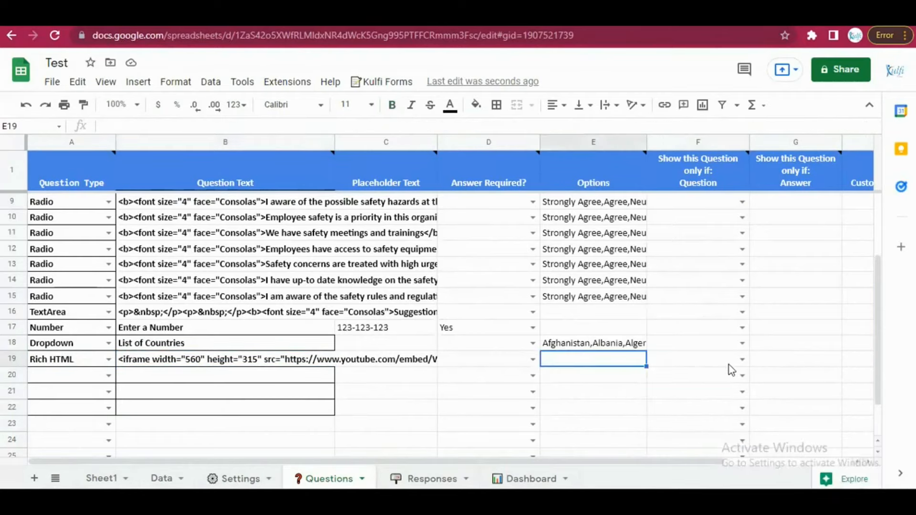
pyautogui.click(742, 360)
pyautogui.scroll(-5, 725, 464)
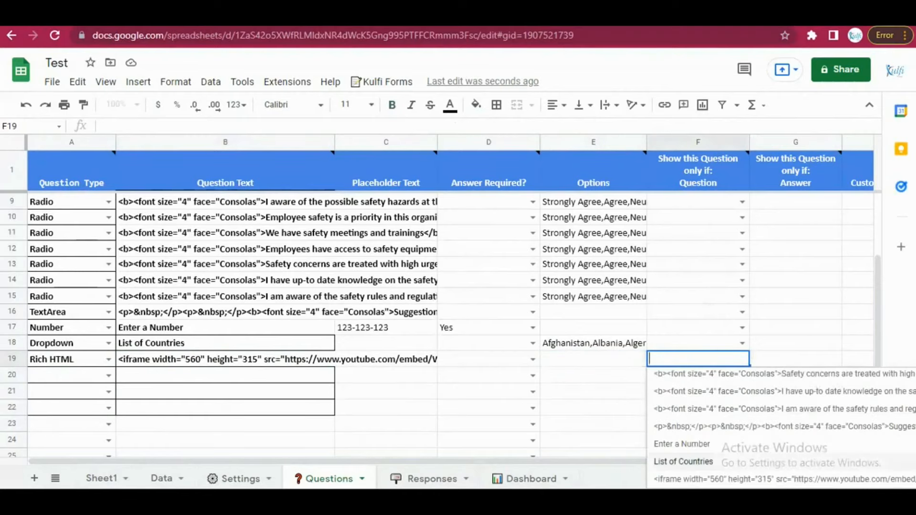
pyautogui.click(683, 461)
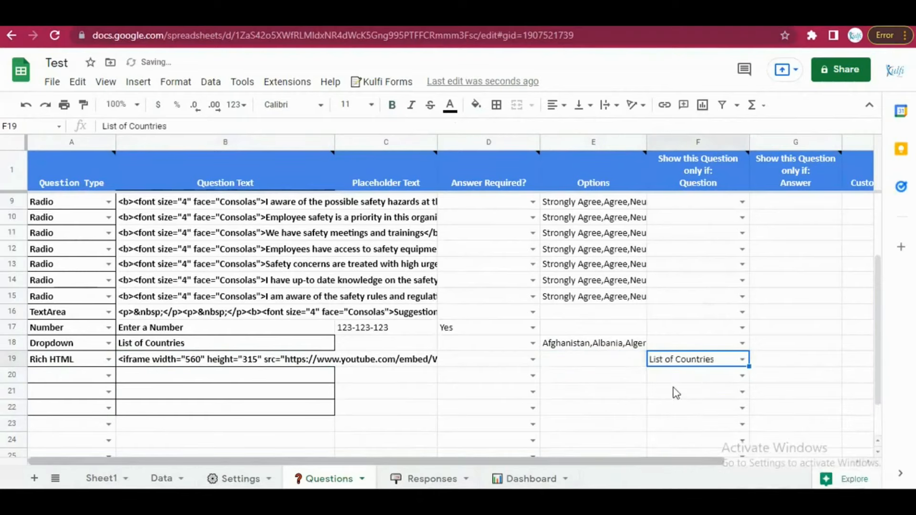
pyautogui.click(210, 364)
pyautogui.click(697, 365)
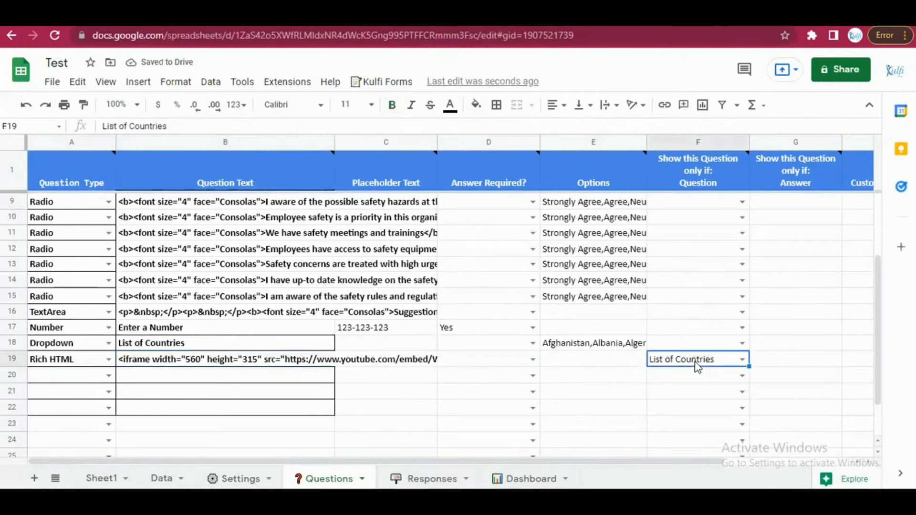
# Step: Enter Afghanistan in G19 as the answer that makes the video question appear
pyautogui.click(814, 363)
pyautogui.write('Af')
pyautogui.press('BackSpace')
pyautogui.press('BackSpace')
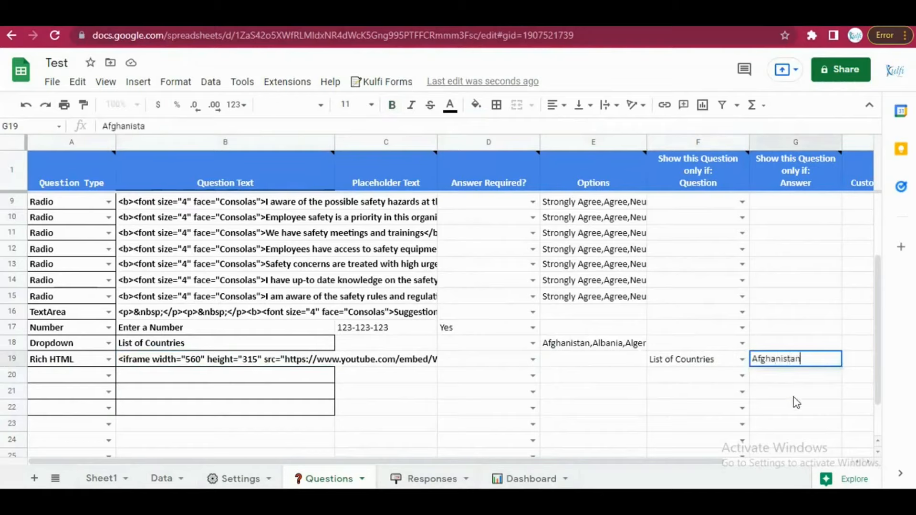
pyautogui.press('Return')
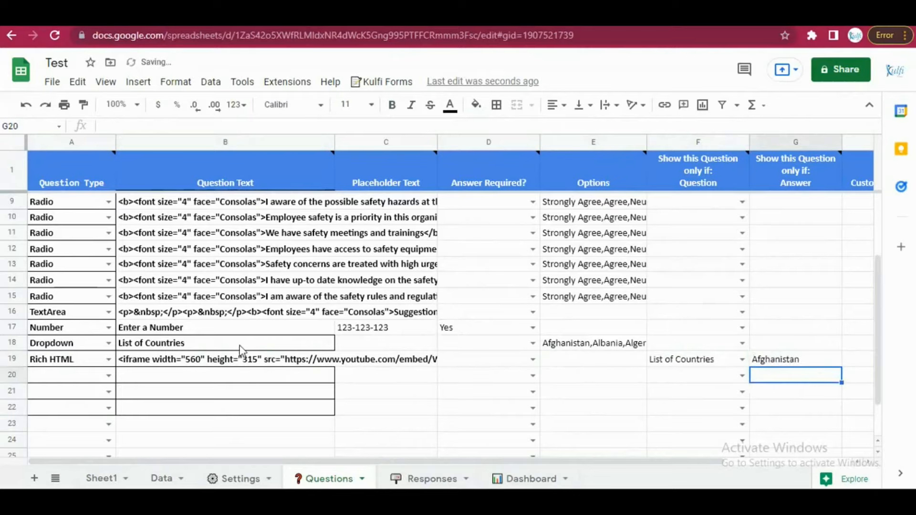
# Step: Reload the live web form and choose Afghanistan under List of Countries to test the video's conditional display
pyautogui.moveTo(345, 180)
pyautogui.hotkey('ctrl', 'Tab')
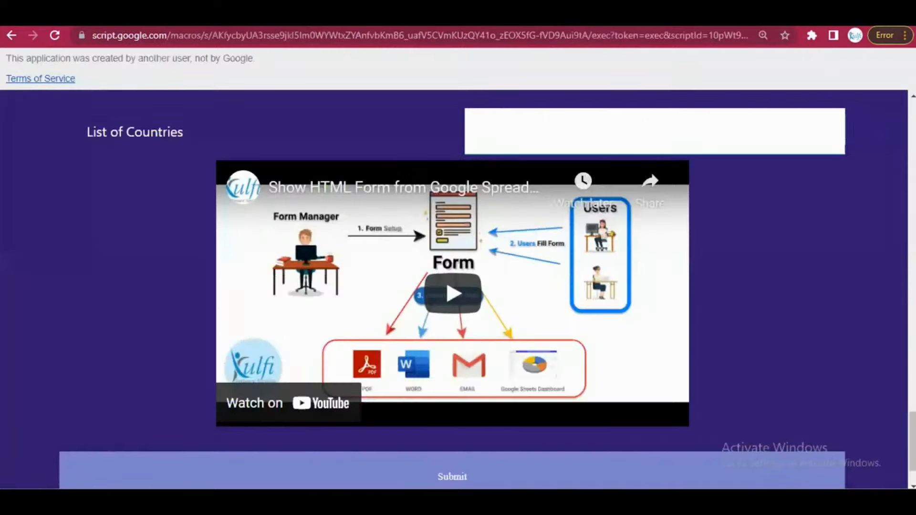
pyautogui.click(54, 35)
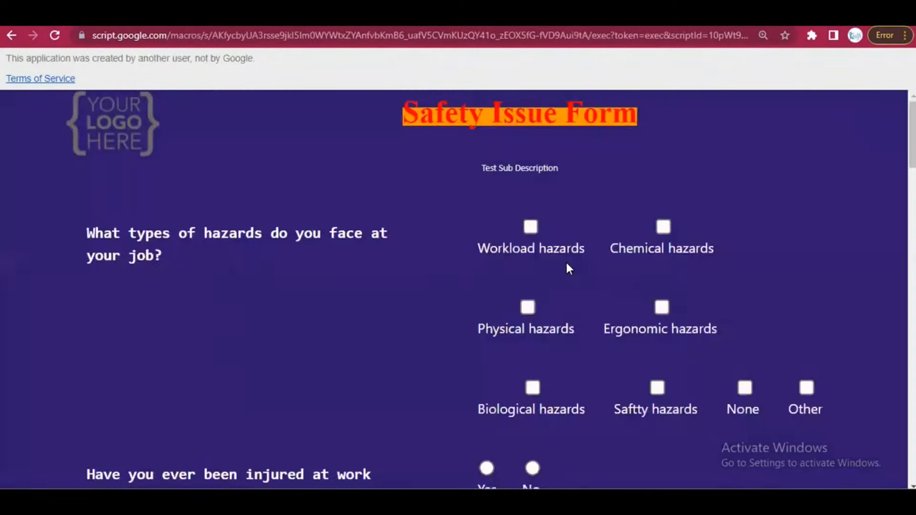
pyautogui.scroll(-20, 565, 267)
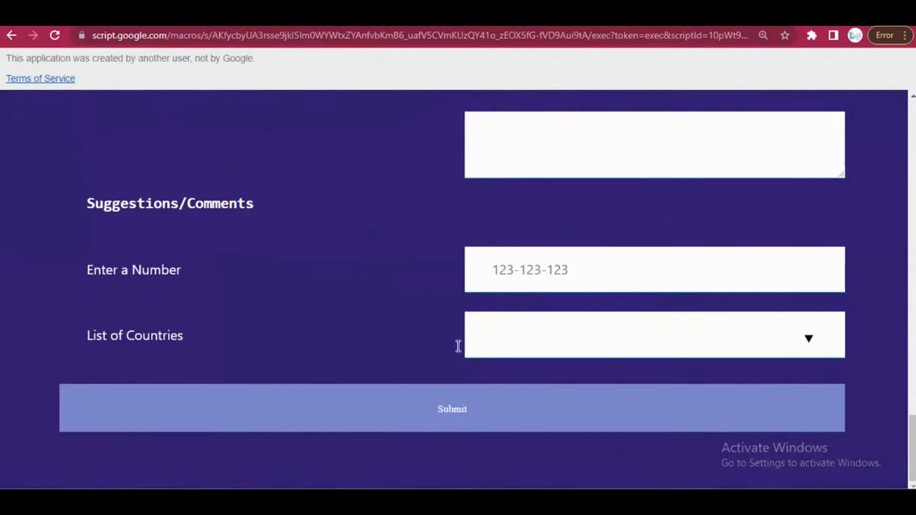
pyautogui.click(487, 335)
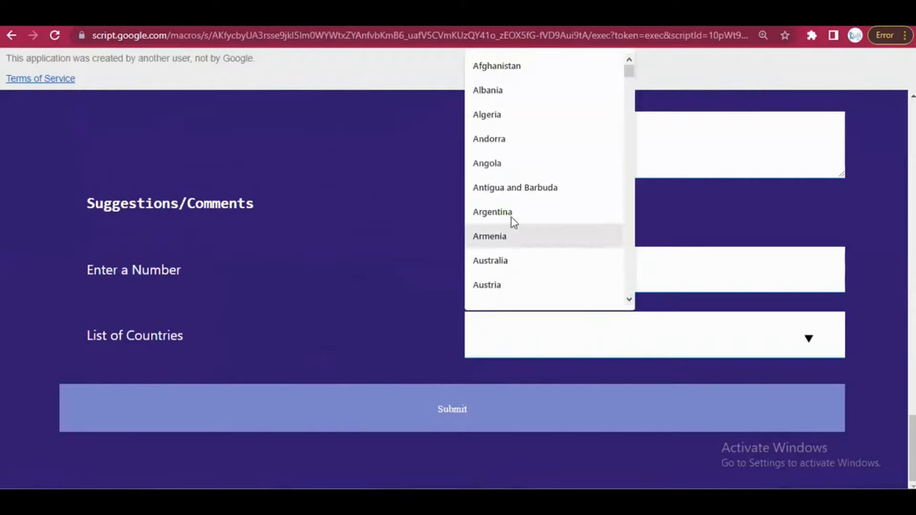
pyautogui.click(515, 68)
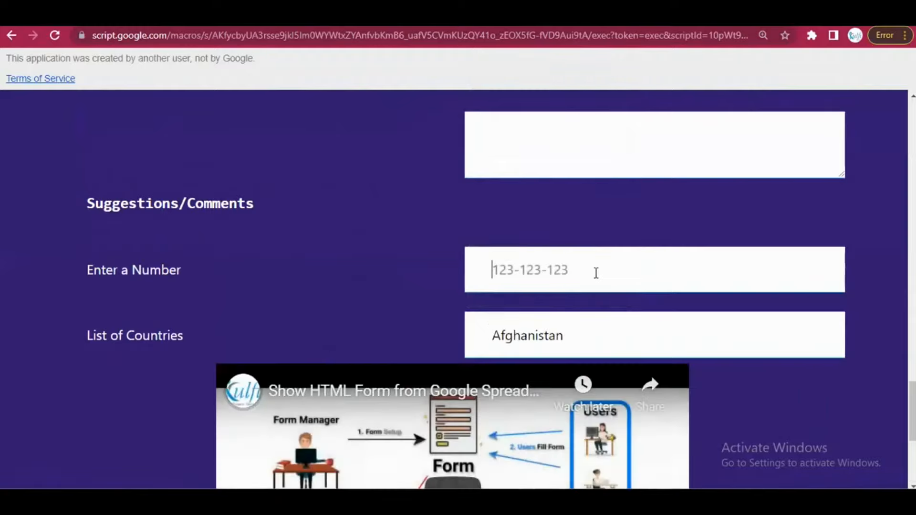
pyautogui.scroll(1, 595, 275)
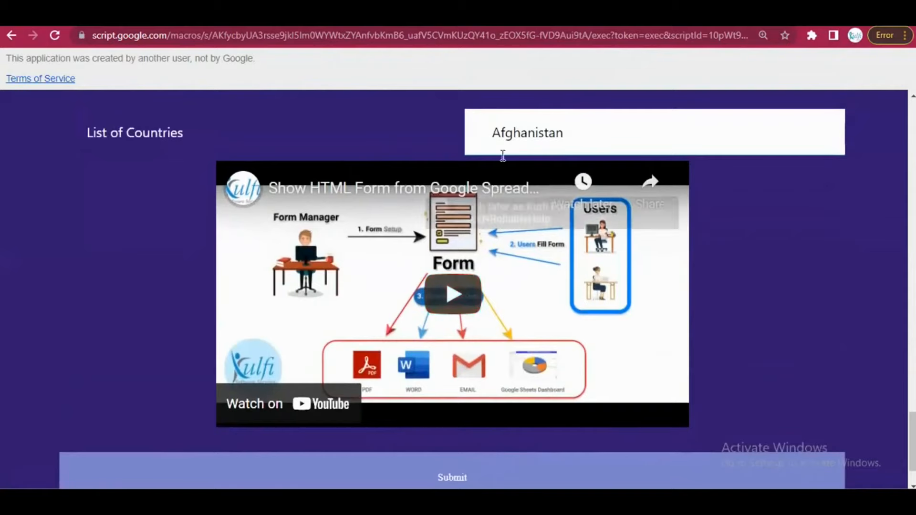
# Step: Return to the Questions sheet and look over the Custom Validation and Custom Error Message columns
pyautogui.hotkey('ctrl', 'Tab')
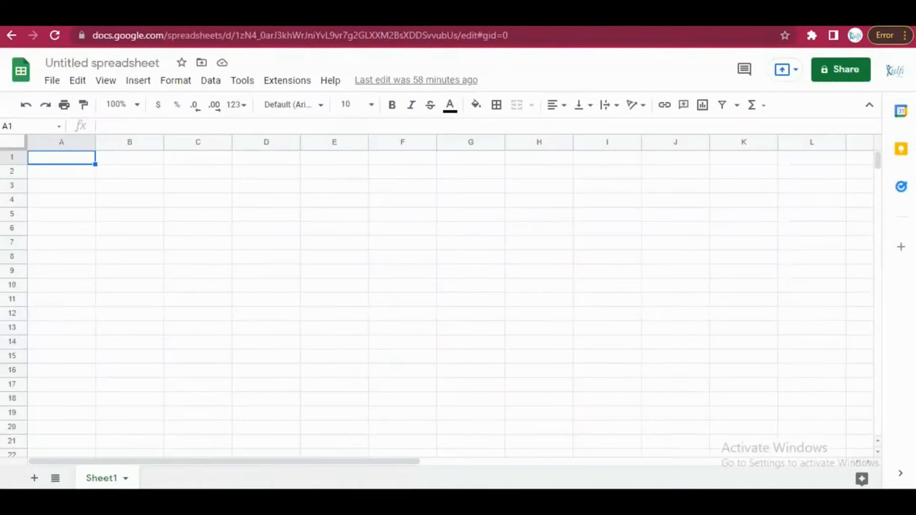
pyautogui.hotkey('ctrl', 'Tab')
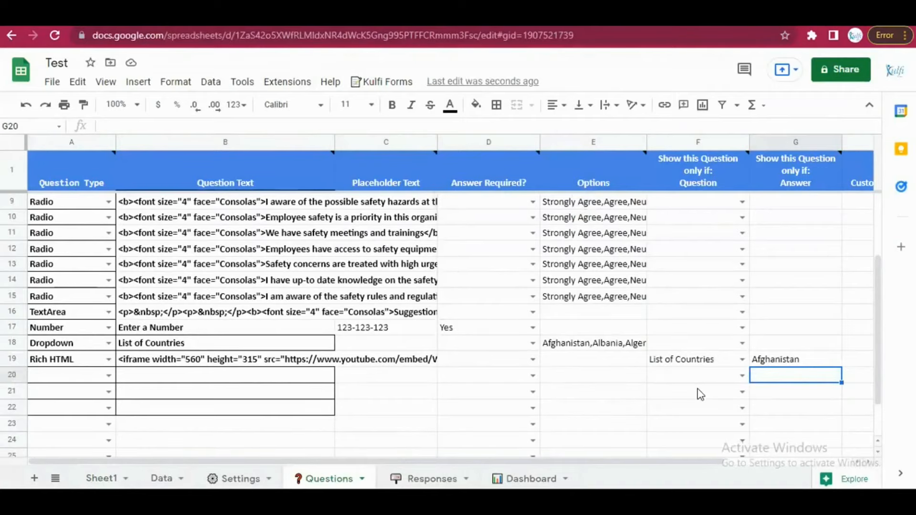
pyautogui.scroll(1, 685, 381)
pyautogui.hscroll(3, 685, 380)
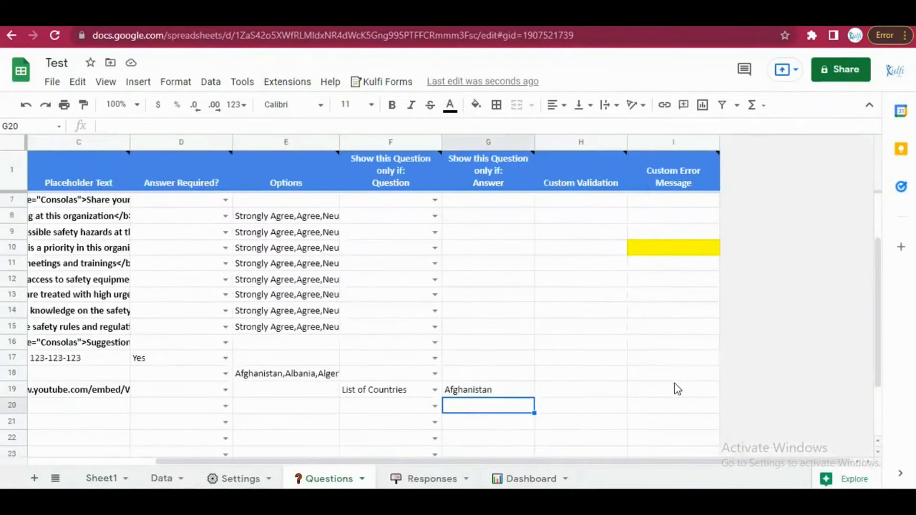
pyautogui.hscroll(-3, 677, 387)
# Step: Enter the pattern ^\d{3}-\d{3}-\d{3}$ as the Custom Validation for the Enter a Number question in H17
pyautogui.click(362, 362)
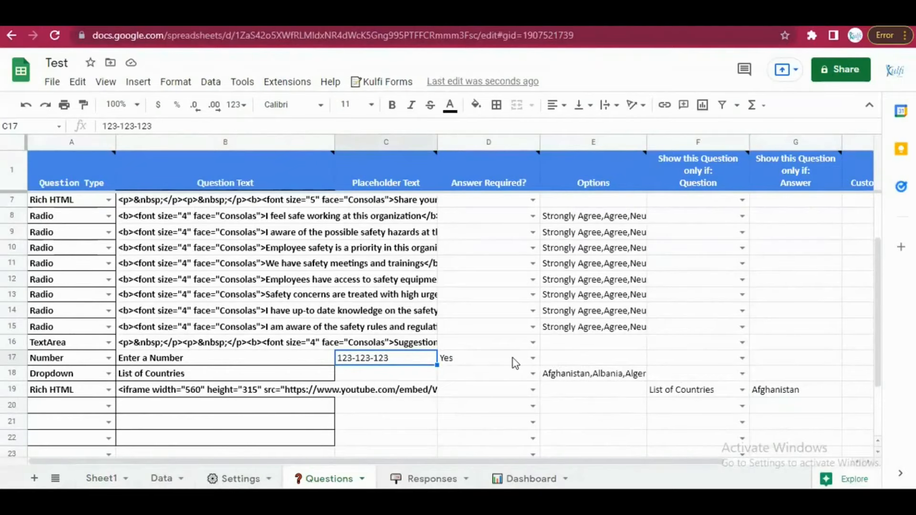
pyautogui.hscroll(3, 512, 358)
pyautogui.click(570, 347)
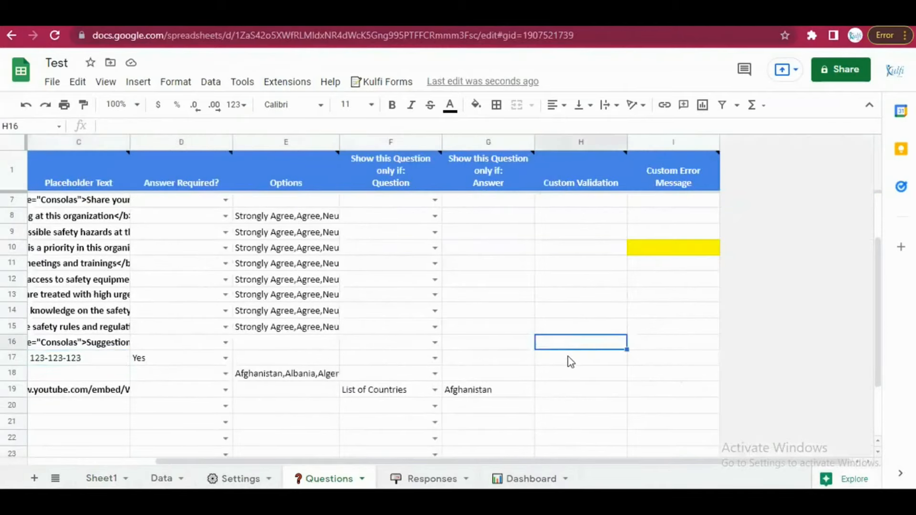
pyautogui.click(555, 361)
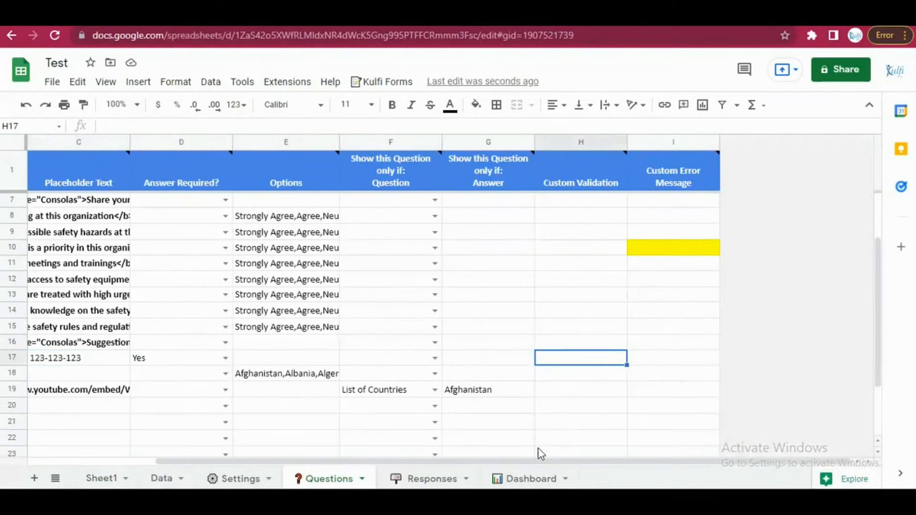
pyautogui.write('^\\d{3}-')
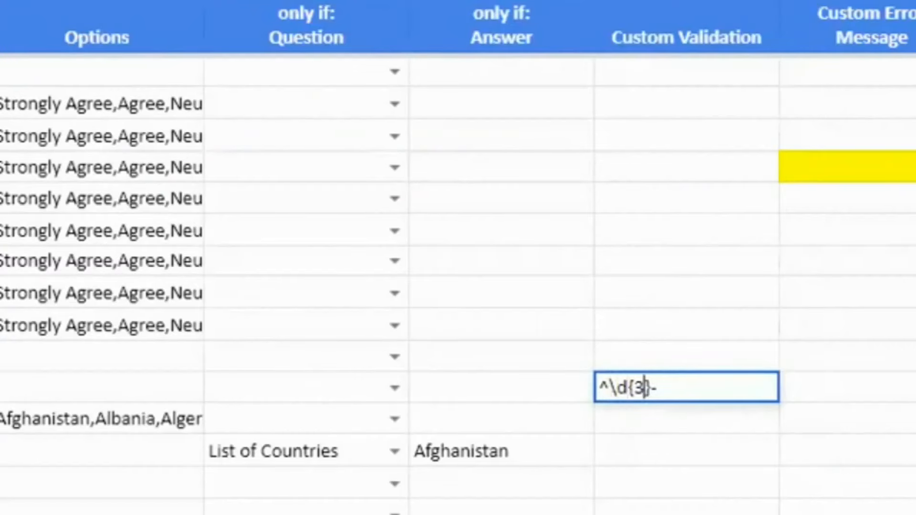
pyautogui.write('\\d{3}')
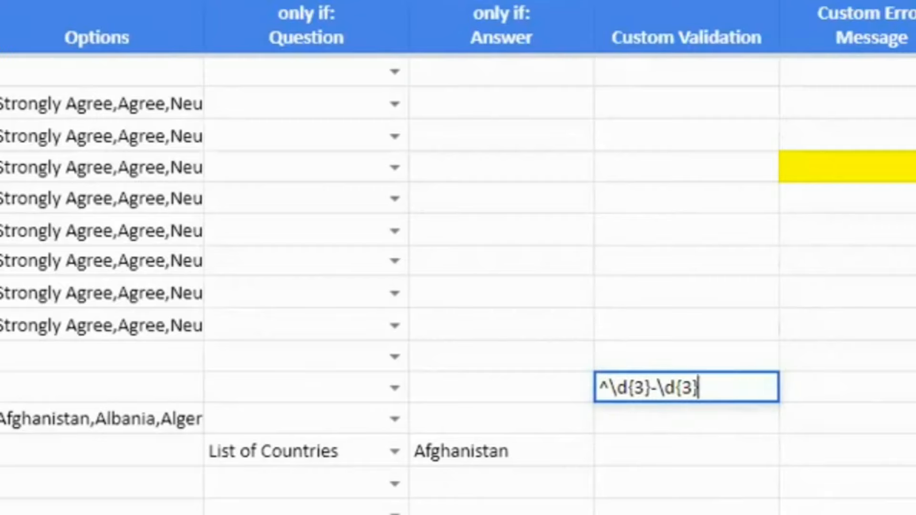
pyautogui.write('\\d')
pyautogui.press('BackSpace')
pyautogui.press('BackSpace')
pyautogui.write('-\\d{')
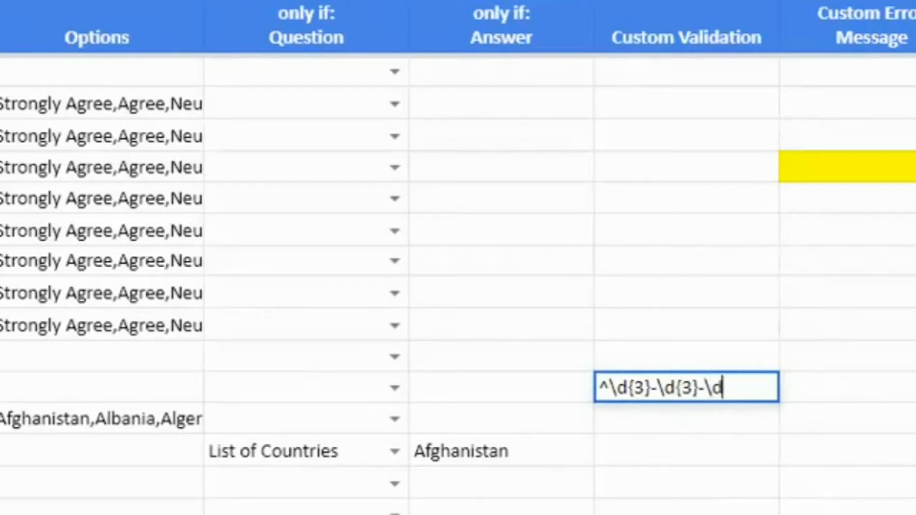
pyautogui.write('3}')
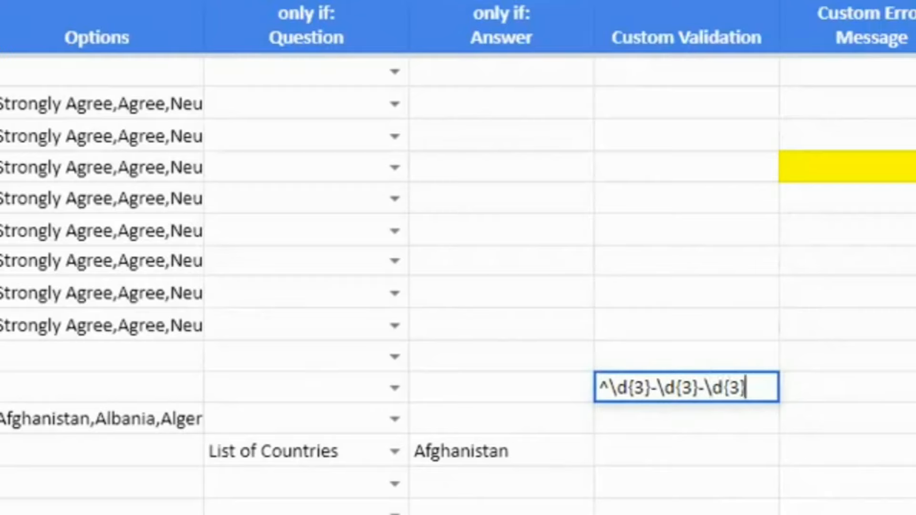
pyautogui.write('$')
pyautogui.press('Return')
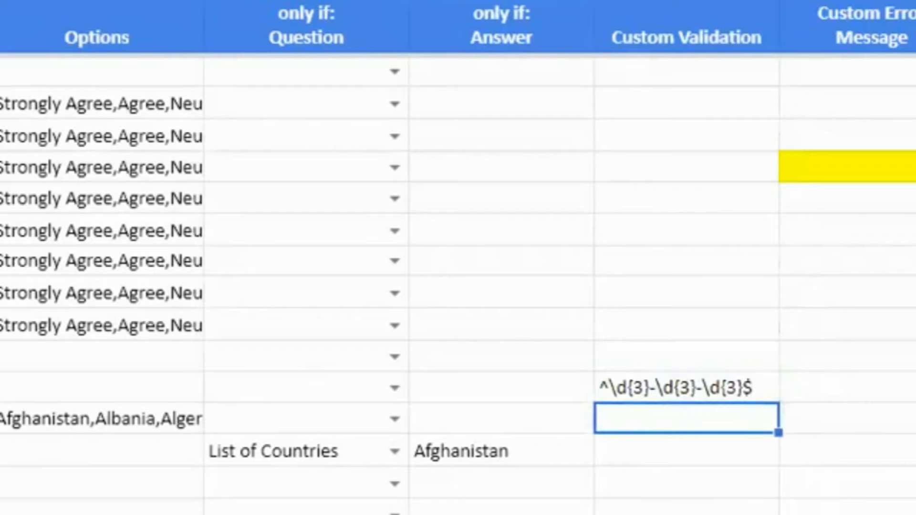
pyautogui.press('Up')
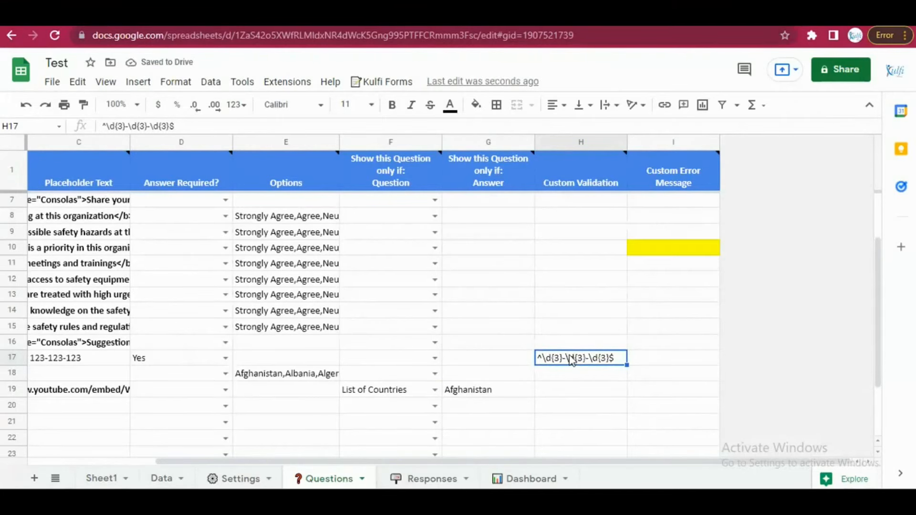
# Step: Change the Enter a Number question's type to Text and check its placeholder against the custom validation pattern
pyautogui.hscroll(-5, 570, 360)
pyautogui.click(109, 358)
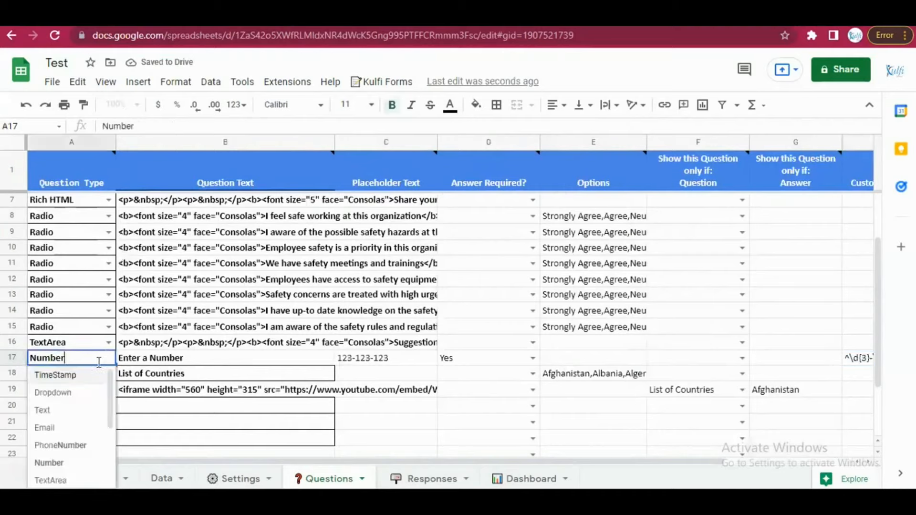
pyautogui.click(66, 415)
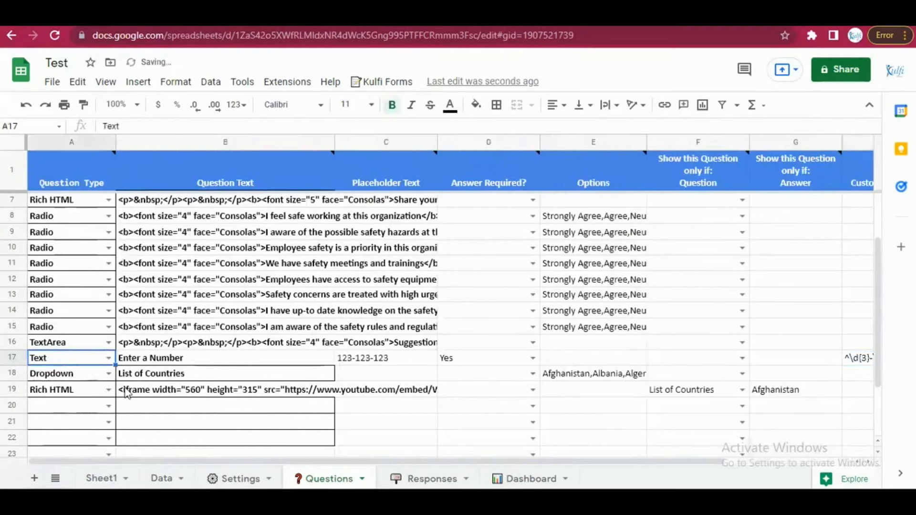
pyautogui.click(190, 360)
pyautogui.click(386, 362)
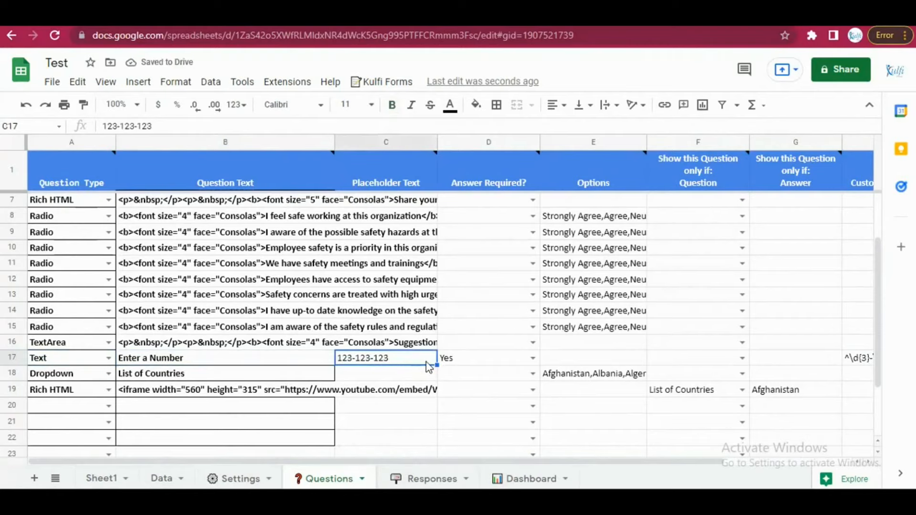
pyautogui.hscroll(5, 425, 362)
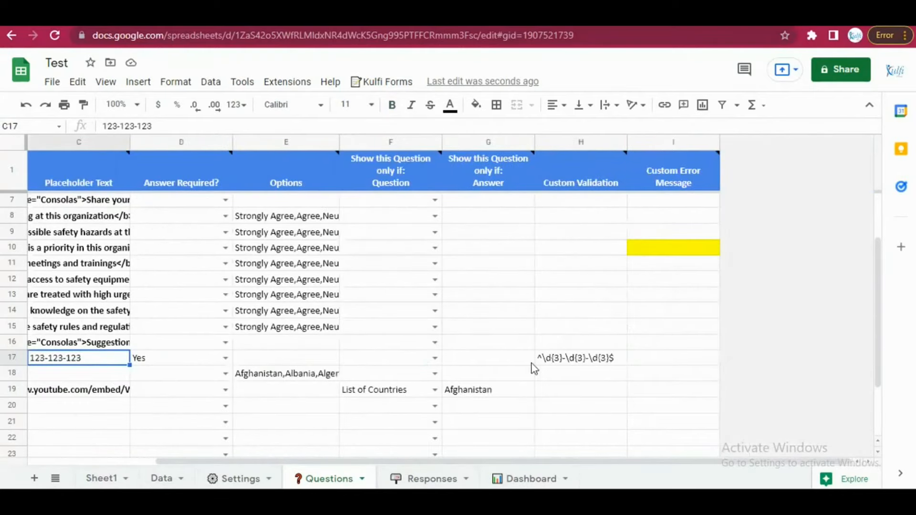
pyautogui.click(546, 361)
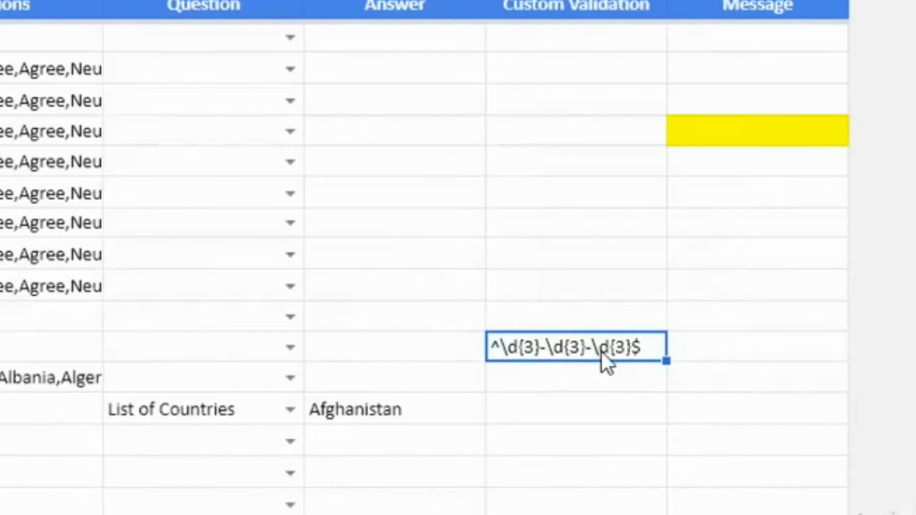
# Step: Enter "Enter number in requested formsat" as the Custom Error Message for the Enter a Number question in I17
pyautogui.hscroll(-6, 249, 362)
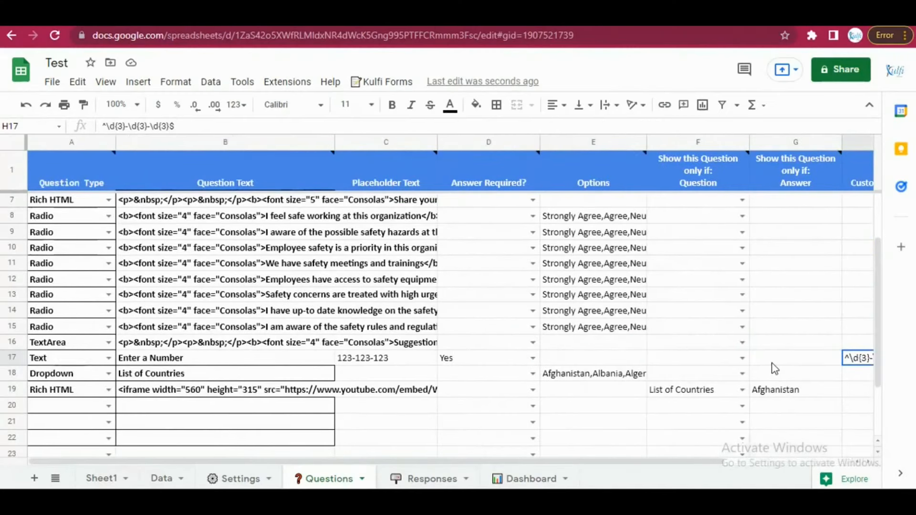
pyautogui.hscroll(5, 764, 367)
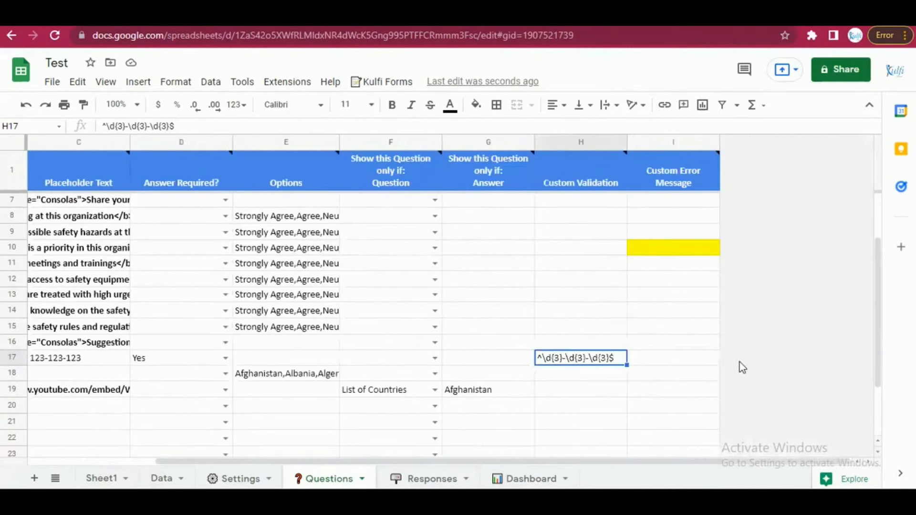
pyautogui.click(660, 362)
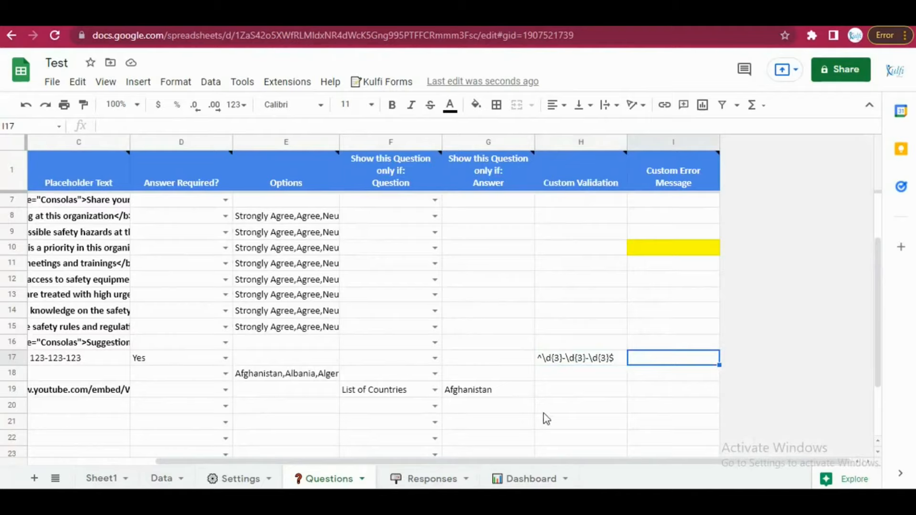
pyautogui.write('Enter number in requested formsat')
pyautogui.press('Return')
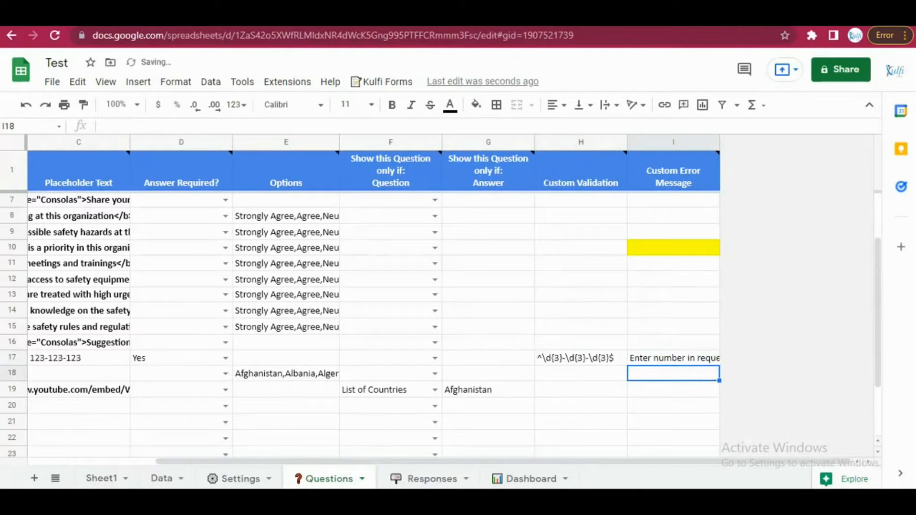
# Step: Reload the live web form and enter 123-125 in the Enter a Number field to test the custom validation
pyautogui.click(405, 19)
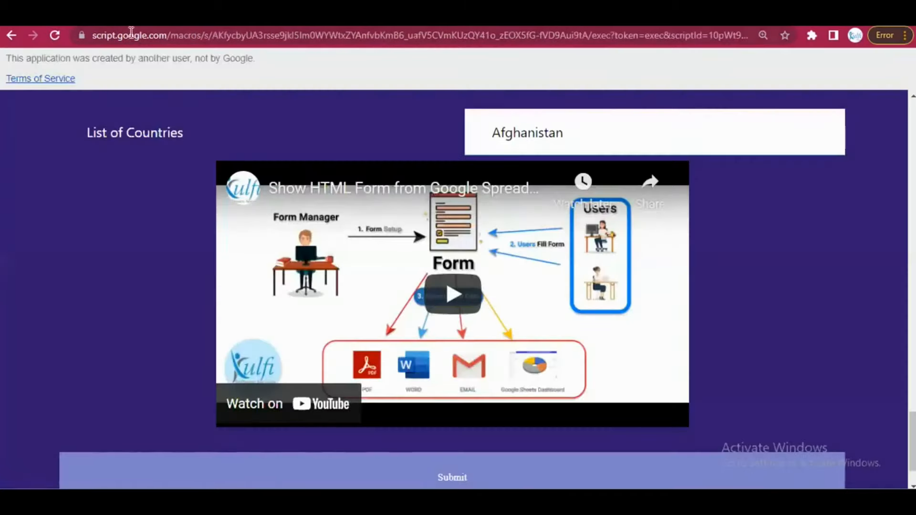
pyautogui.click(55, 35)
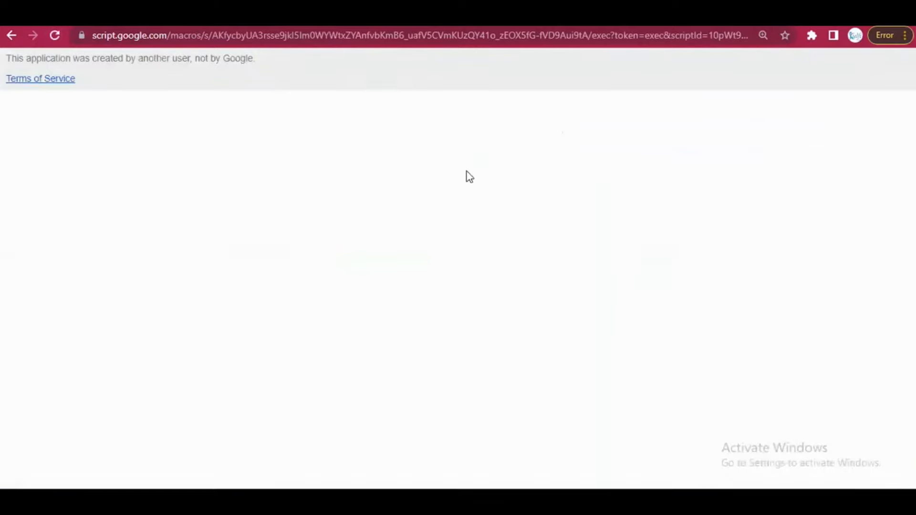
pyautogui.scroll(-10, 468, 176)
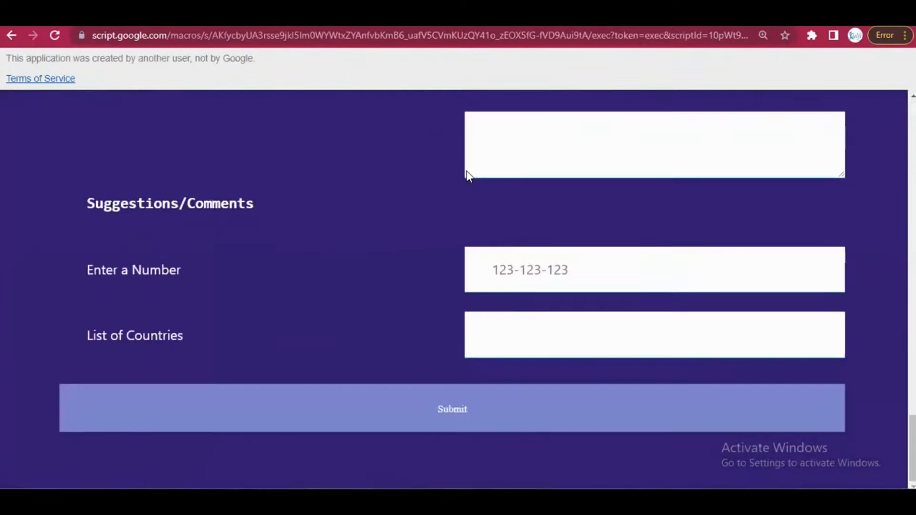
pyautogui.click(514, 282)
pyautogui.write('12')
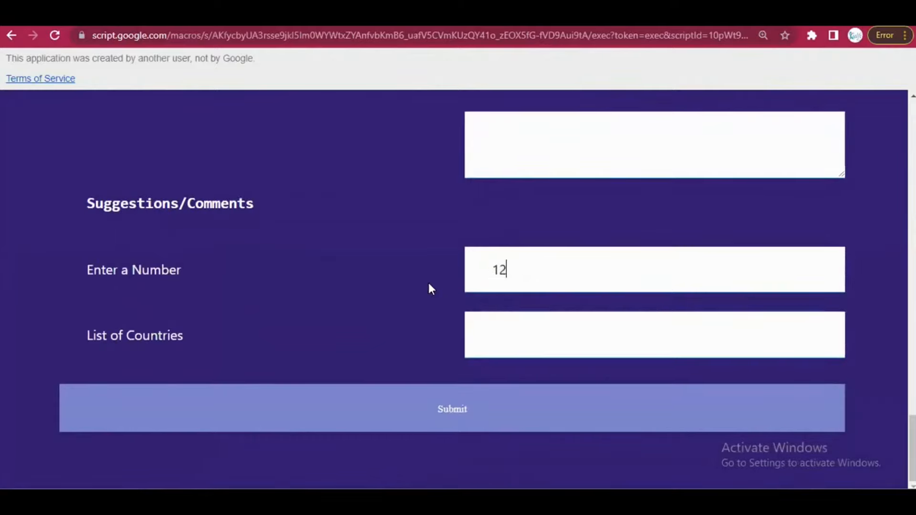
pyautogui.write('3-1')
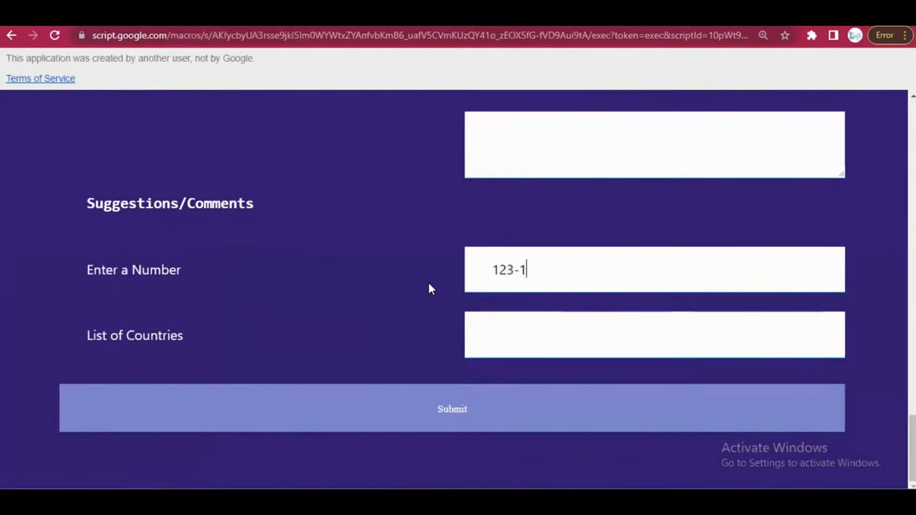
pyautogui.write('25-12')
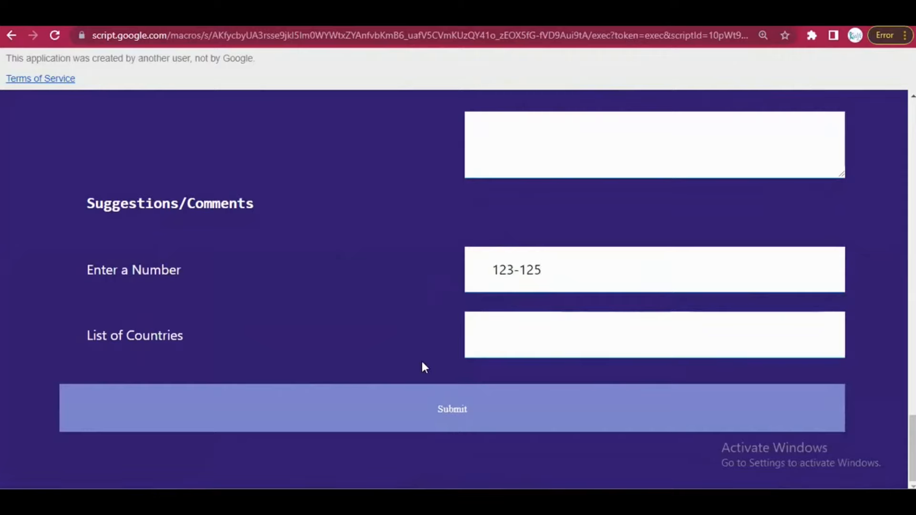